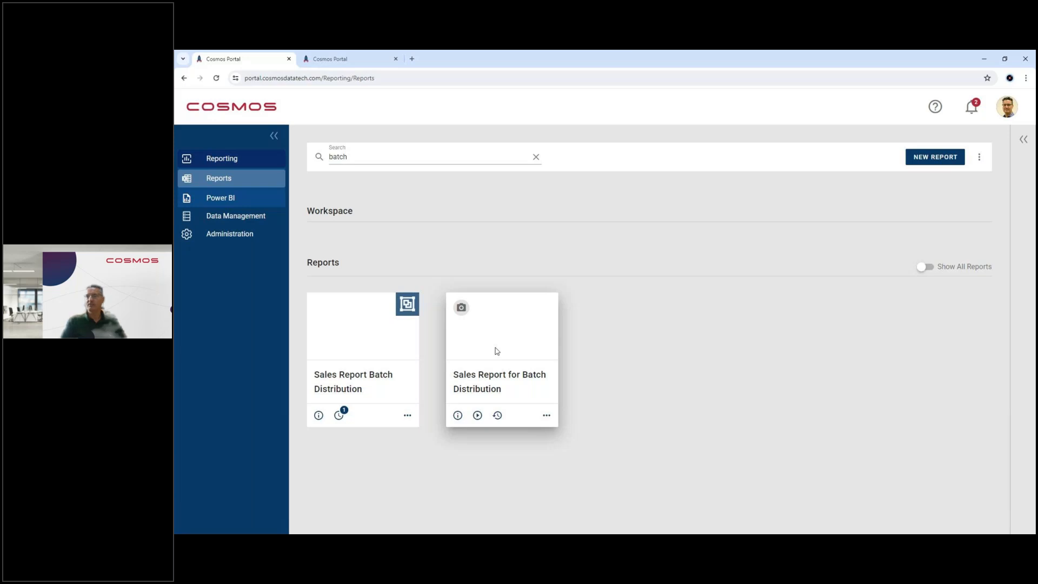
# Step: Run the Sales Report for Batch Distribution with the Year filter enabled and check that filter's settings
pyautogui.click(478, 415)
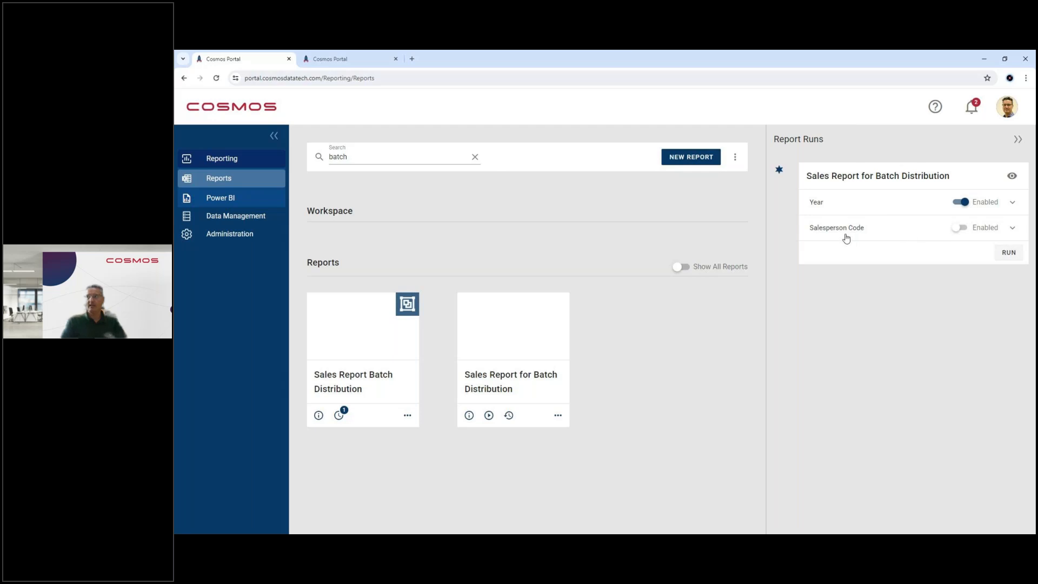
pyautogui.click(1007, 256)
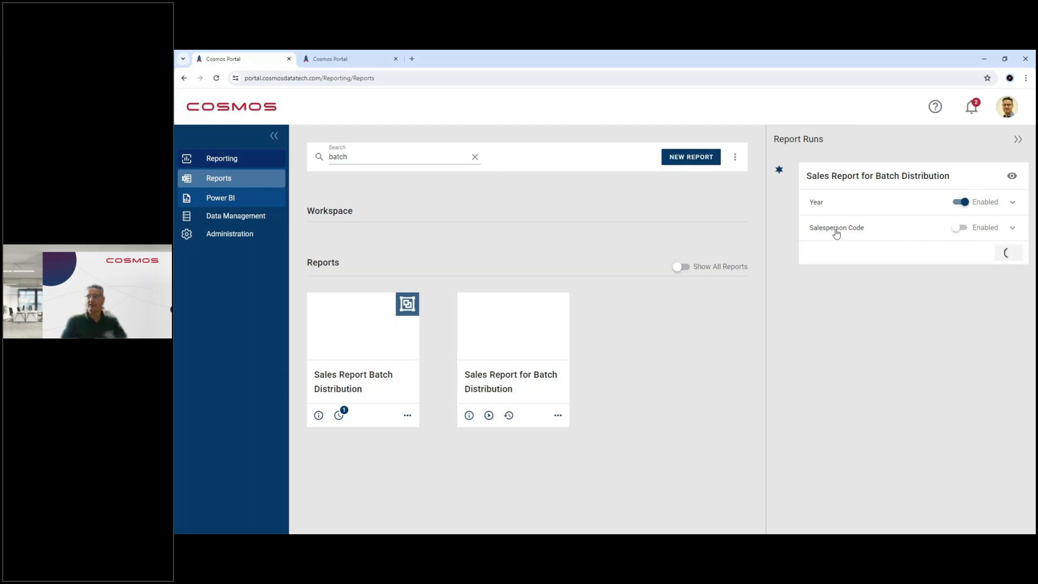
pyautogui.click(814, 204)
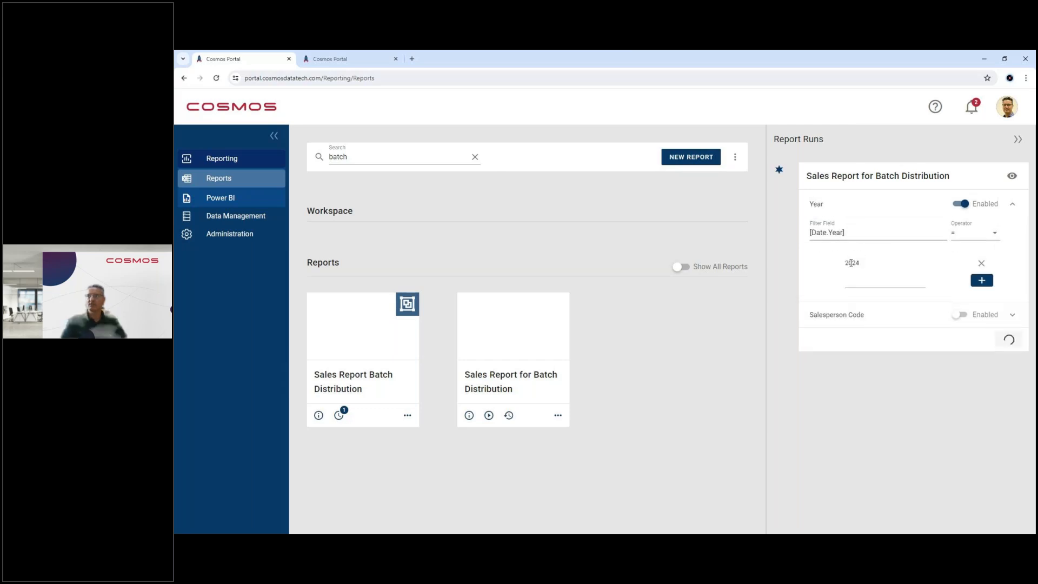
pyautogui.click(825, 209)
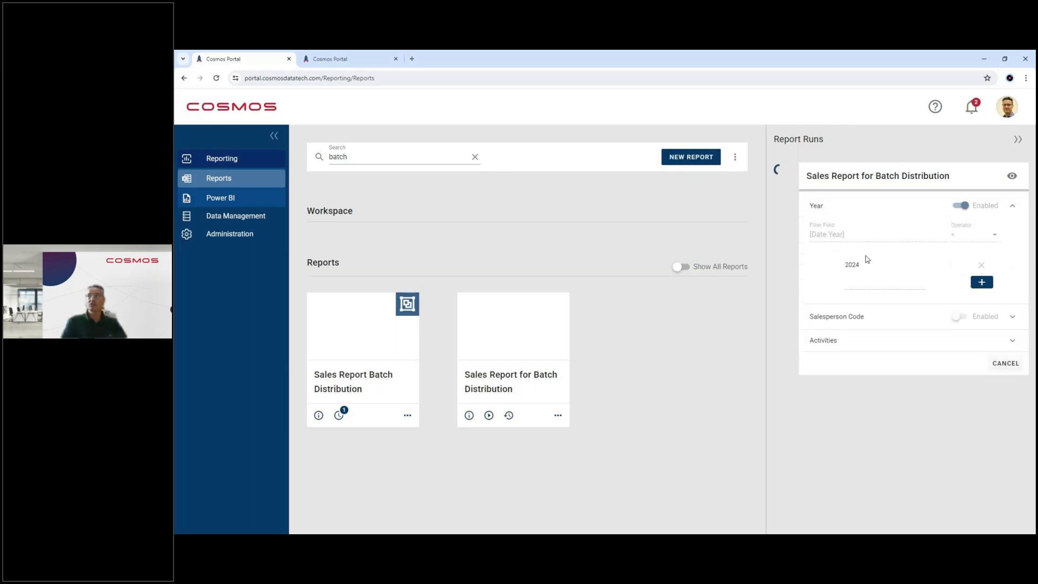
pyautogui.click(831, 211)
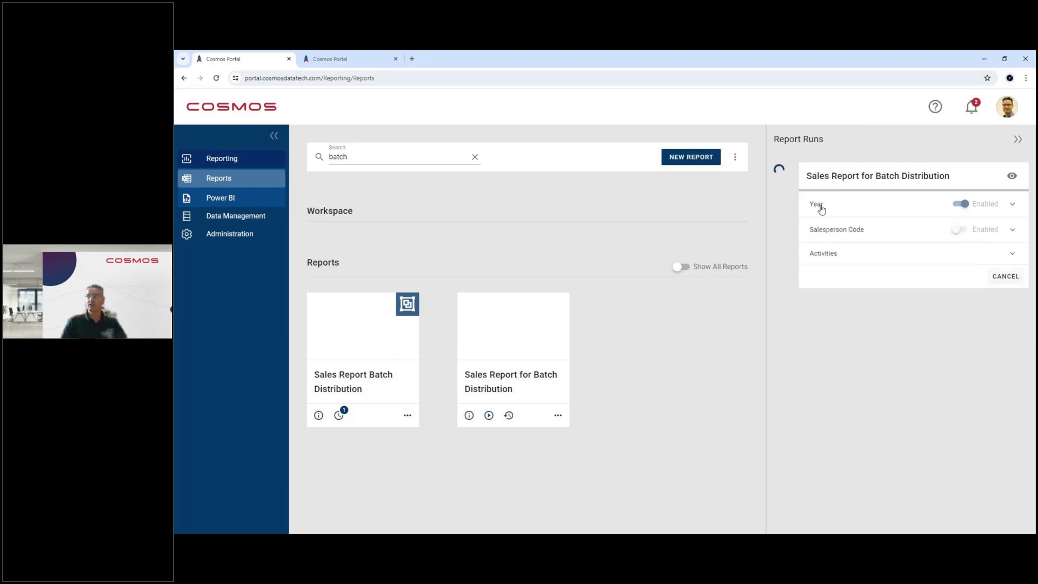
# Step: Review the run's activities, open the finished report in the browser and view the DM and JM sheets
pyautogui.click(867, 263)
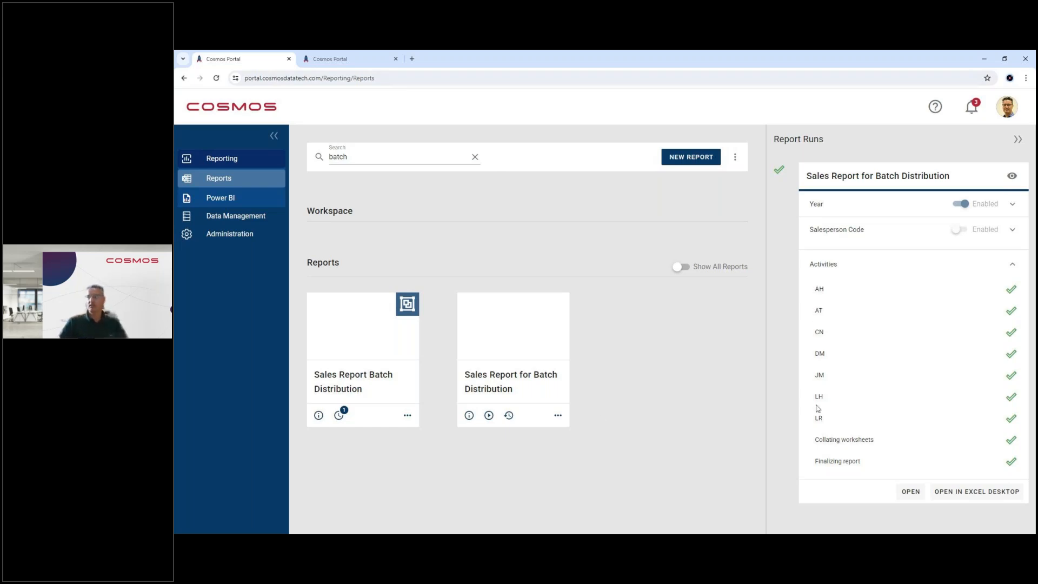
pyautogui.click(911, 491)
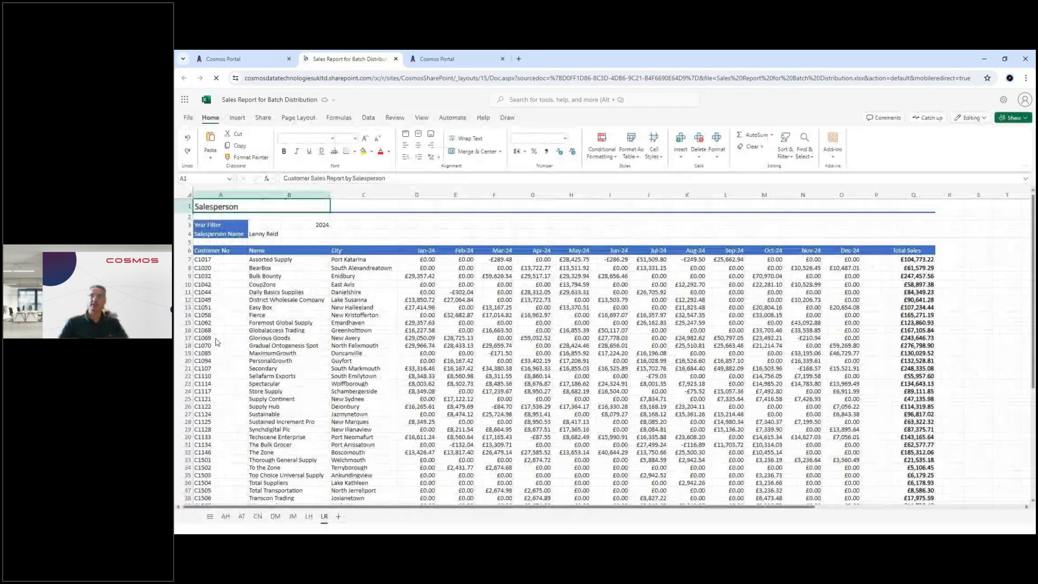
pyautogui.click(276, 517)
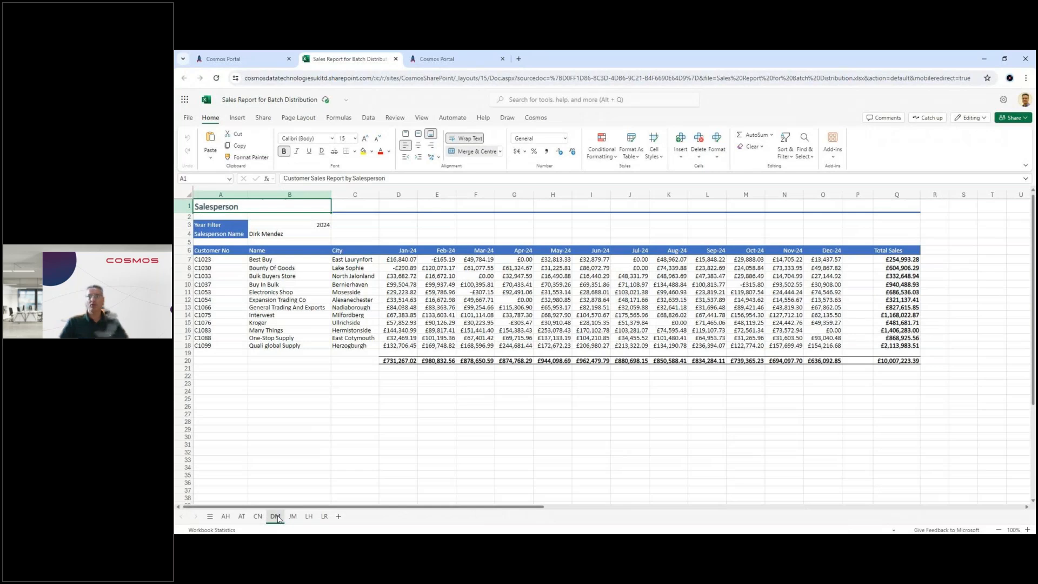
pyautogui.click(292, 517)
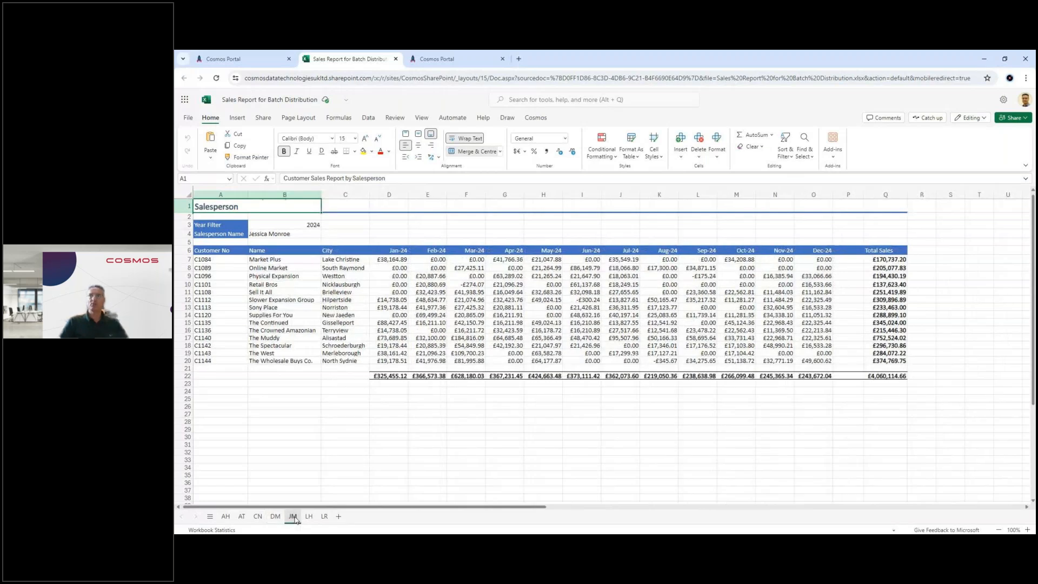
# Step: Highlight the customer details in A7:C20 and the monthly columns D to O on the JM sheet
pyautogui.moveTo(204, 260); pyautogui.dragTo(356, 359)
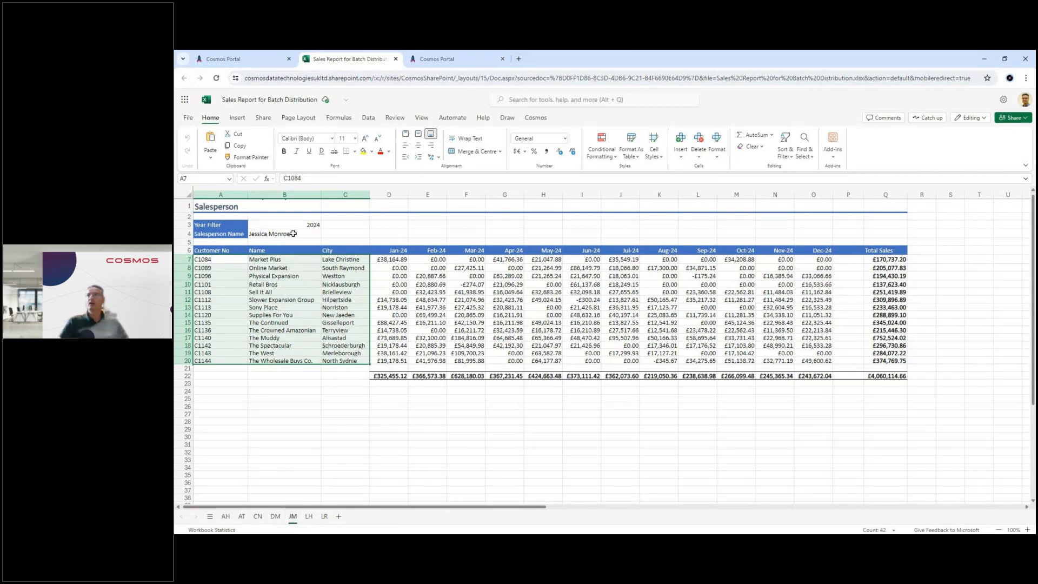
pyautogui.moveTo(387, 195); pyautogui.dragTo(813, 195)
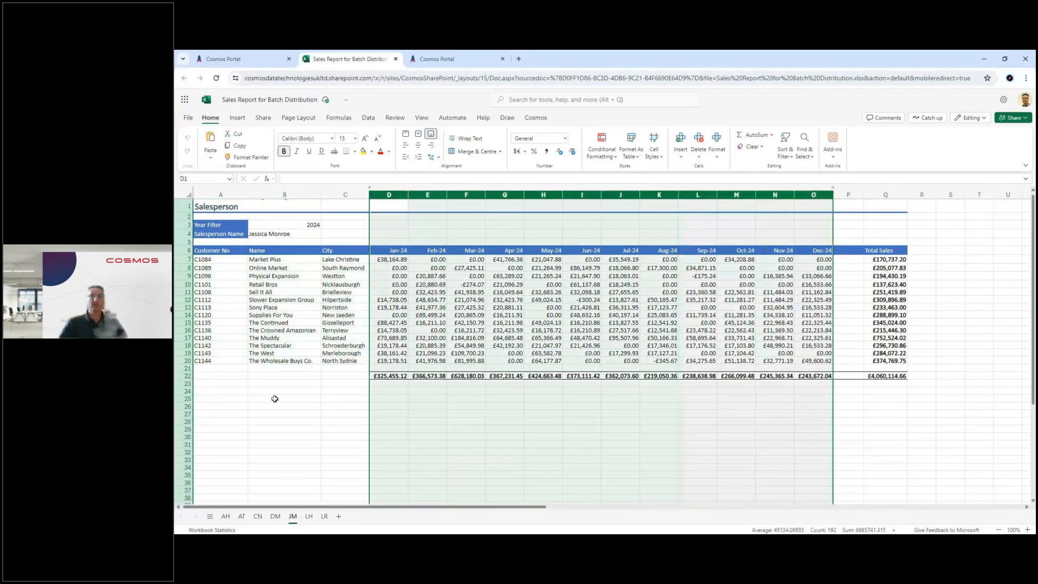
pyautogui.click(239, 382)
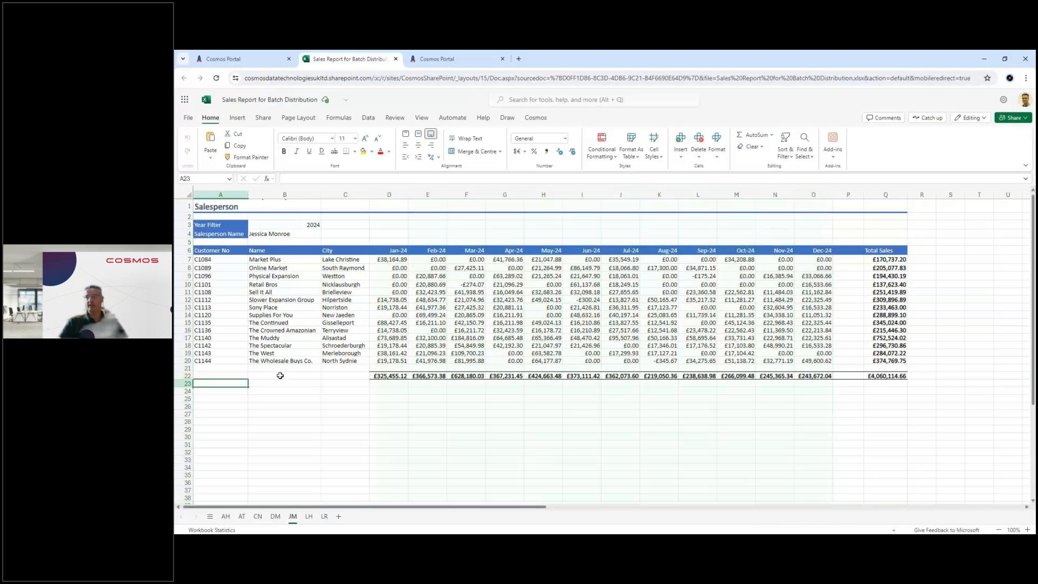
# Step: Select Retail Bros' Feb-24 sales in cell E10 and show the Cosmos add-in's task pane at a wider size
pyautogui.click(427, 285)
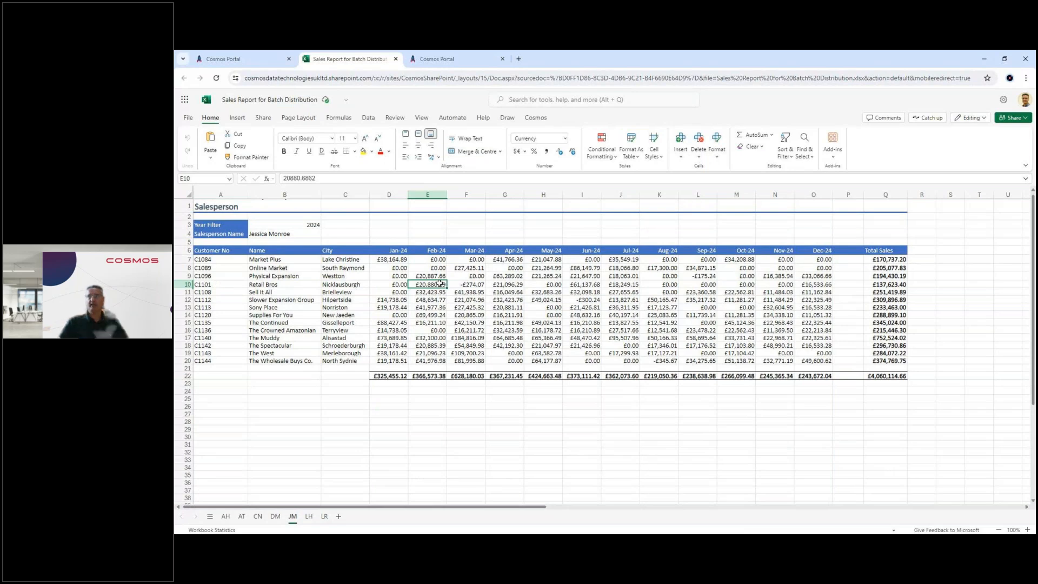
pyautogui.click(535, 117)
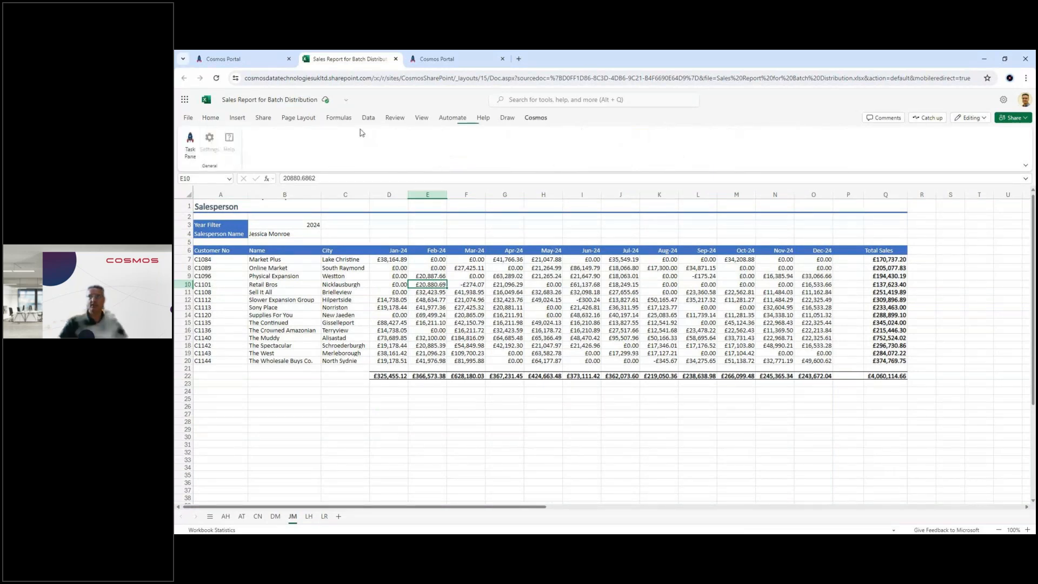
pyautogui.click(190, 149)
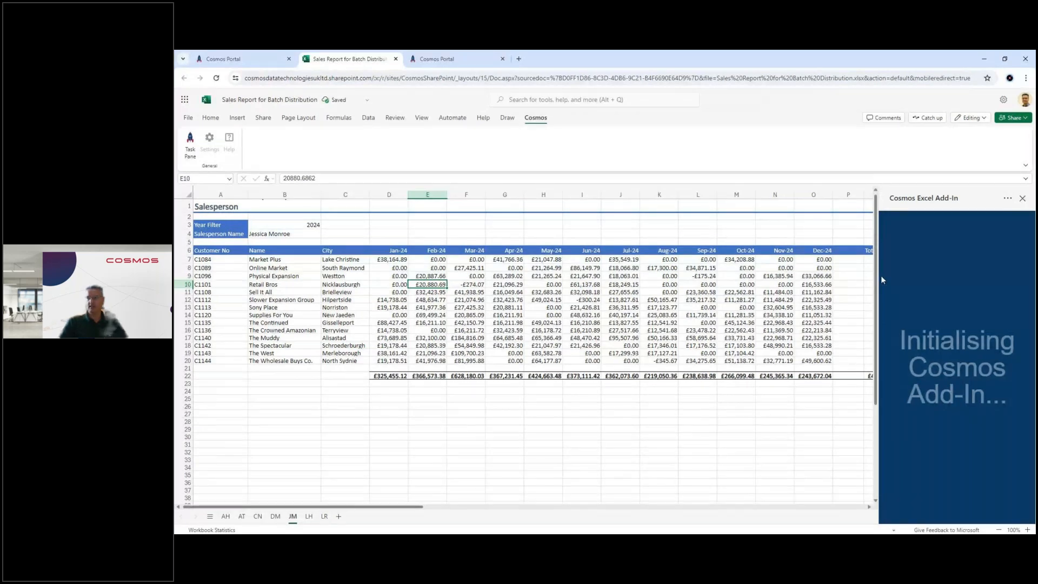
pyautogui.moveTo(881, 276); pyautogui.dragTo(460, 334)
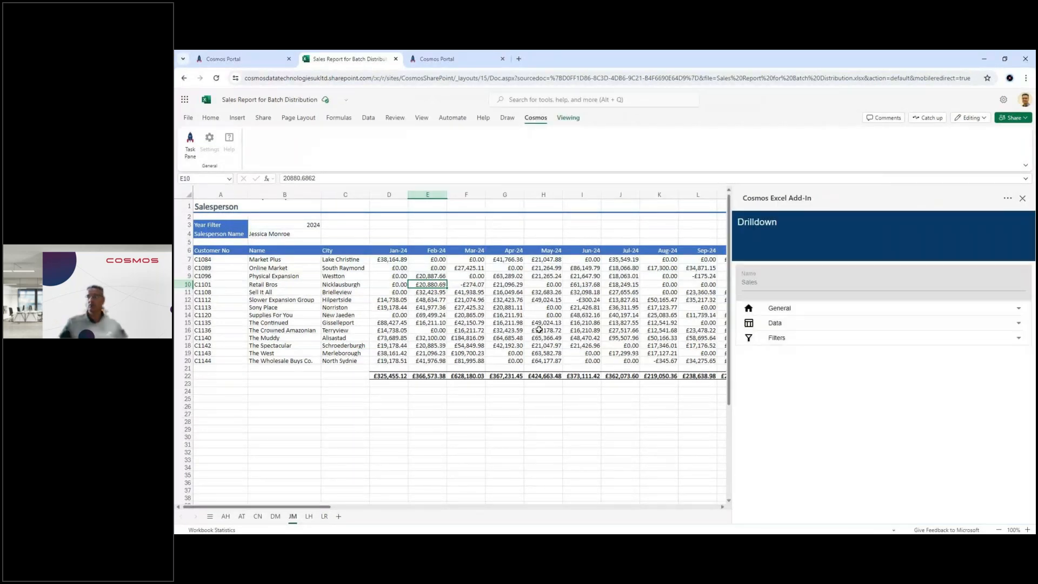
# Step: Examine the General, Data and Filters definitions behind the Sales aggregate in the Drilldown pane
pyautogui.click(773, 310)
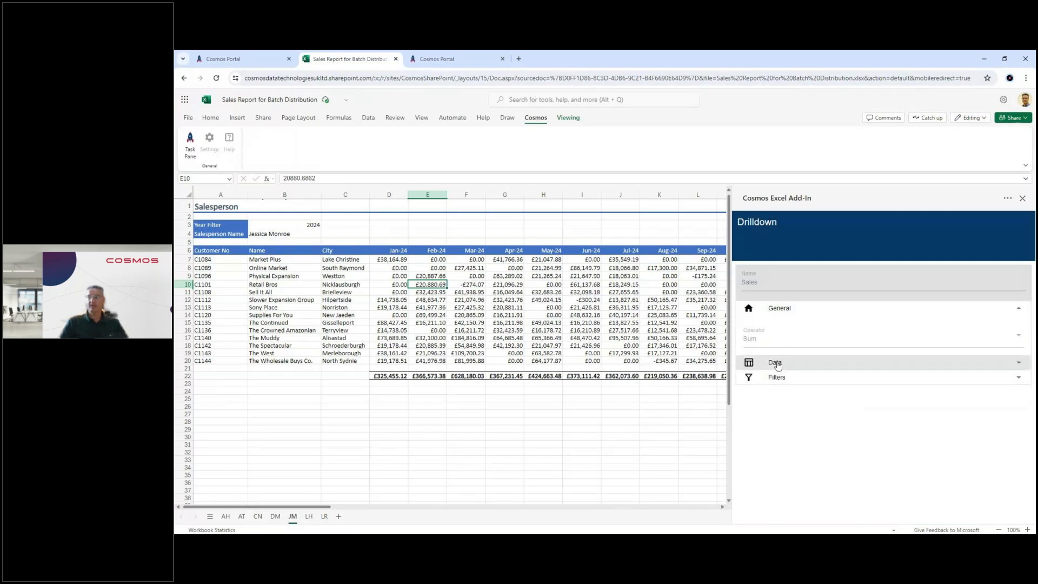
pyautogui.click(777, 364)
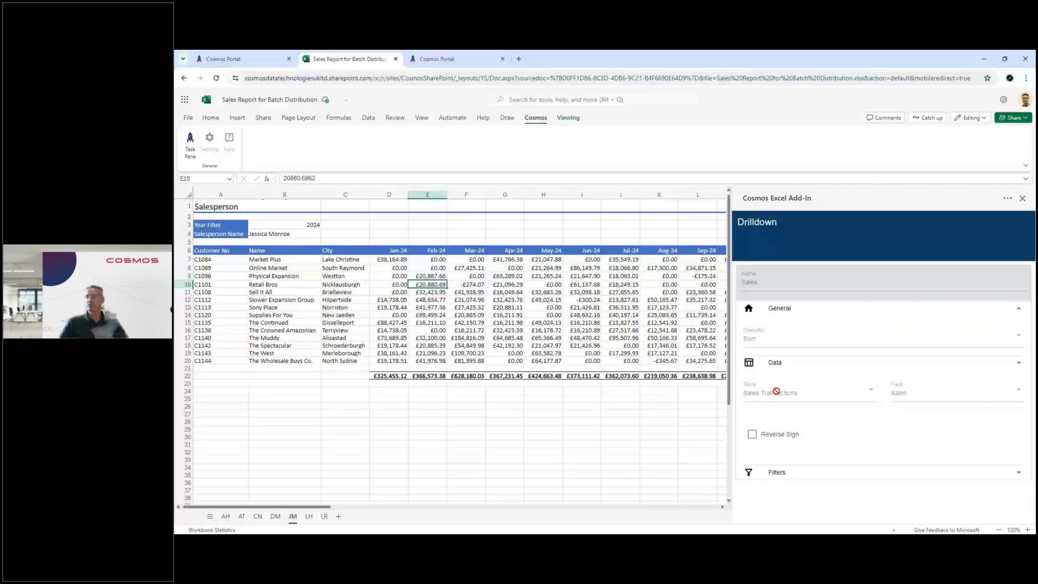
pyautogui.click(778, 473)
pyautogui.scroll(-3, 807, 407)
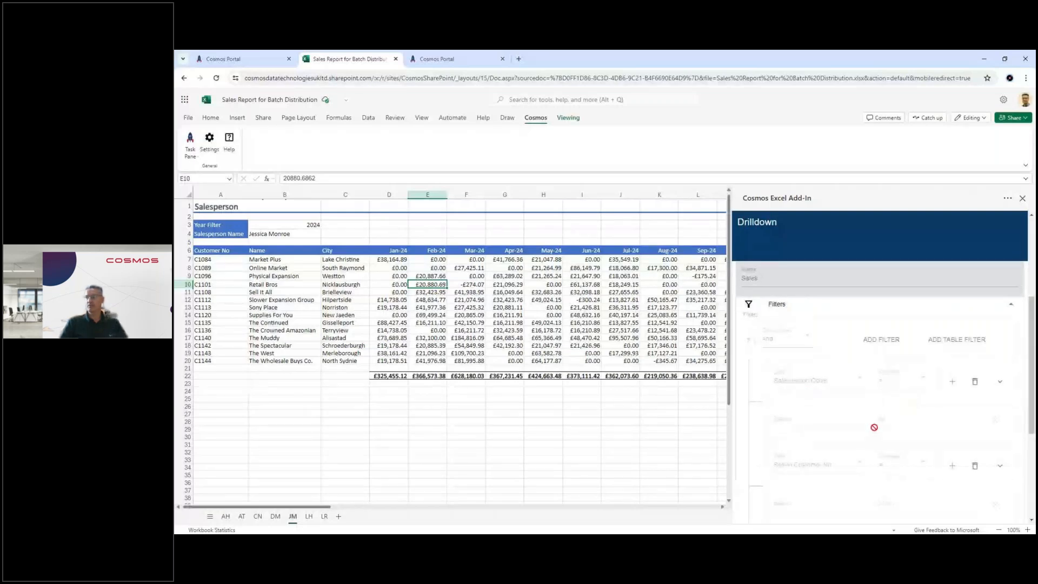
pyautogui.scroll(-2, 876, 390)
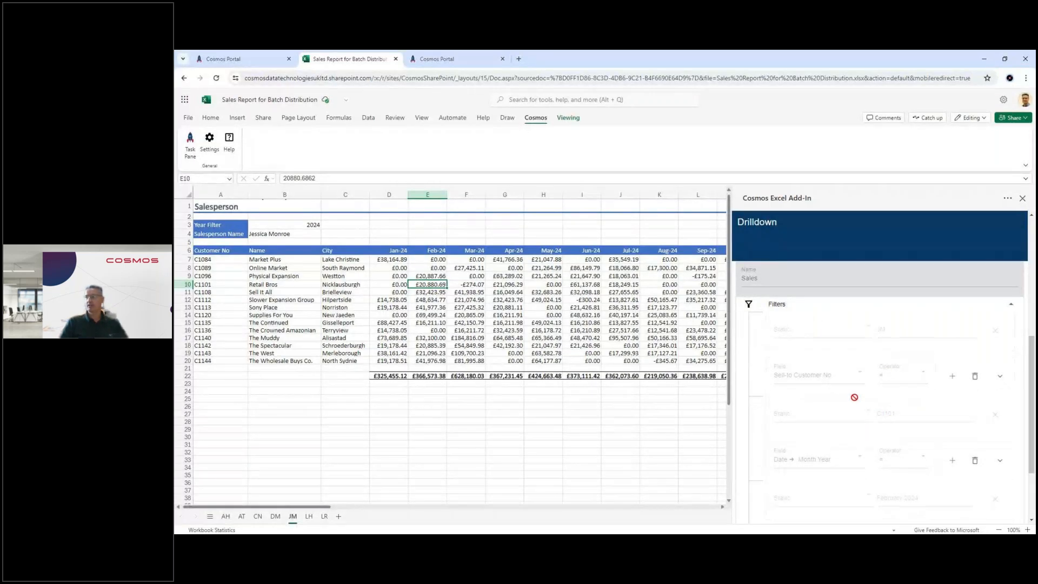
pyautogui.scroll(-2, 894, 420)
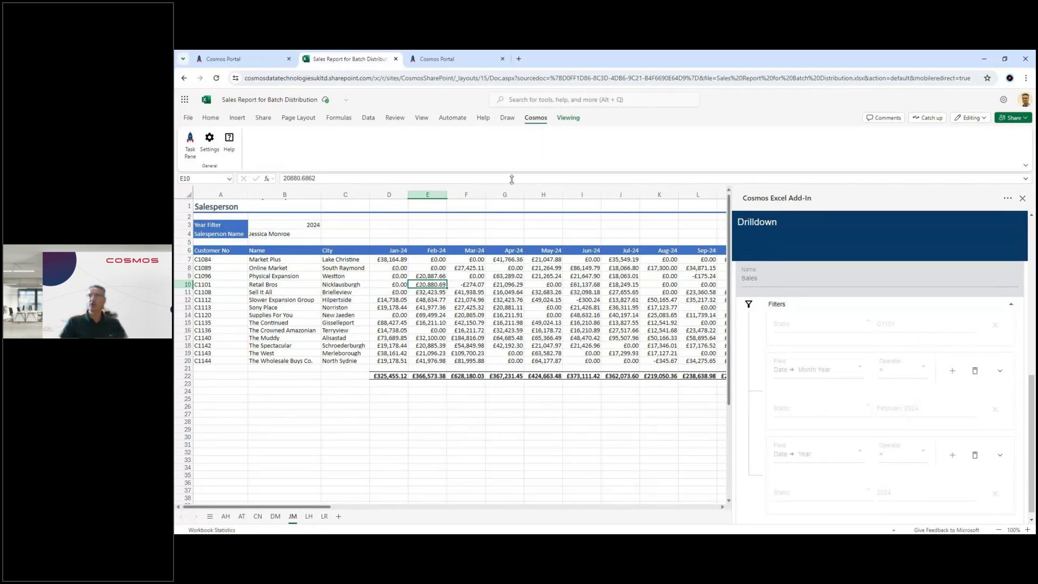
# Step: Drill down into the transactions behind cell E10, close the resulting workbook and narrow the add-in pane
pyautogui.click(572, 119)
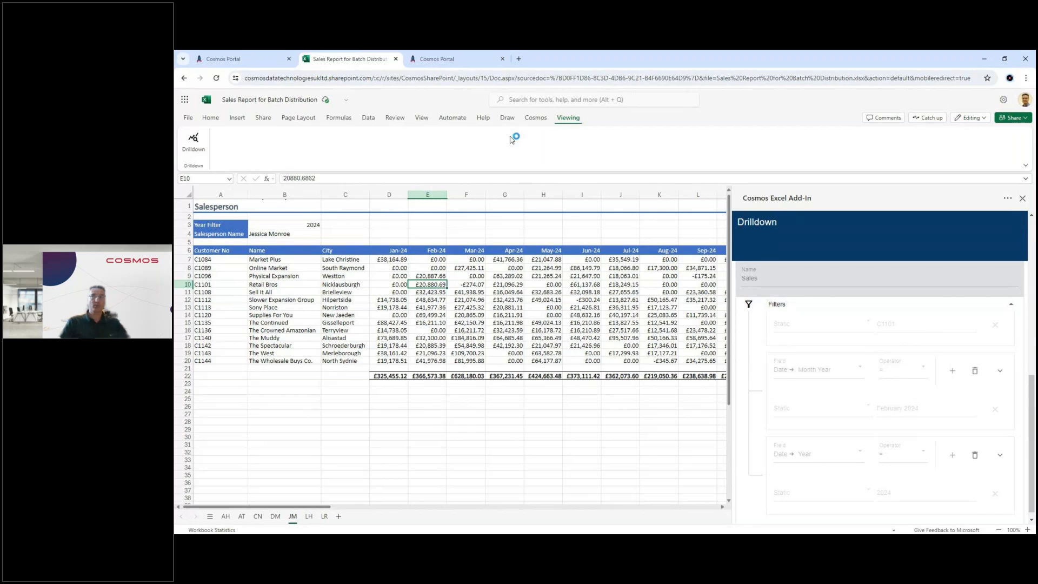
pyautogui.click(193, 144)
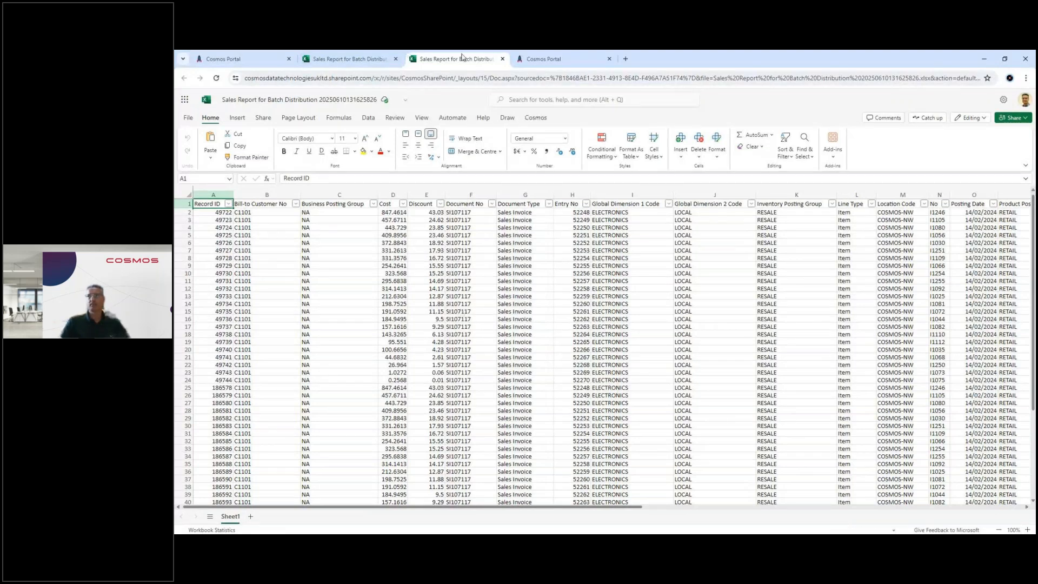
pyautogui.click(503, 59)
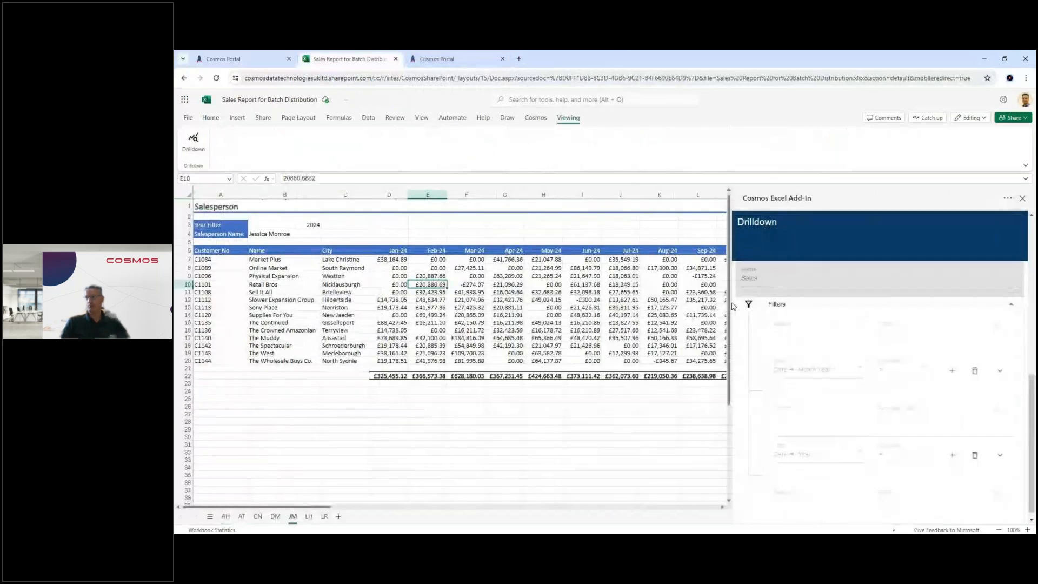
pyautogui.moveTo(732, 307); pyautogui.dragTo(842, 307)
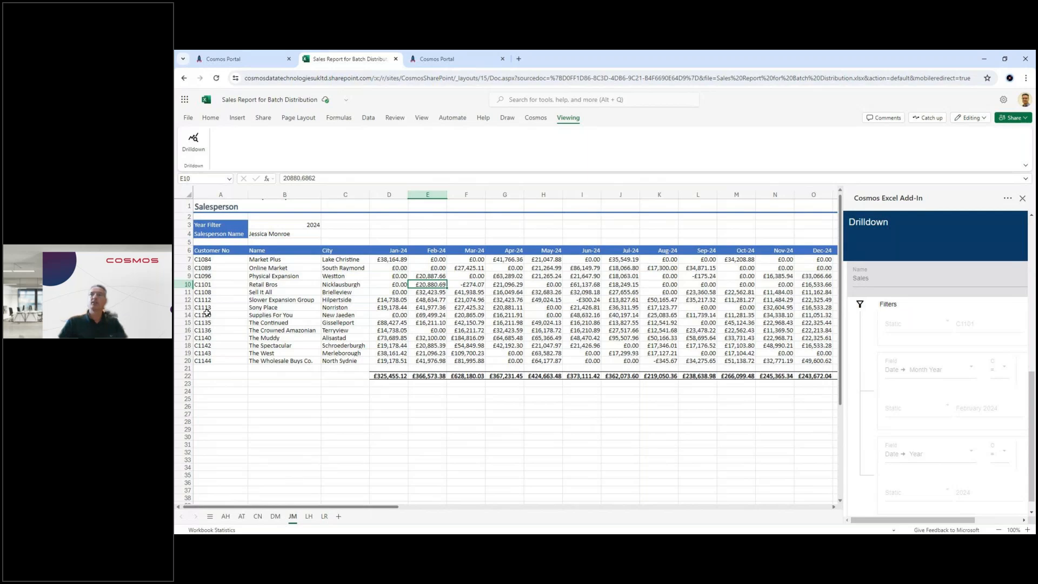
# Step: Point out the customer list and the Jan-24 to Dec-24 columns again by selecting A7:C20 and columns D to O
pyautogui.moveTo(213, 260); pyautogui.dragTo(334, 359)
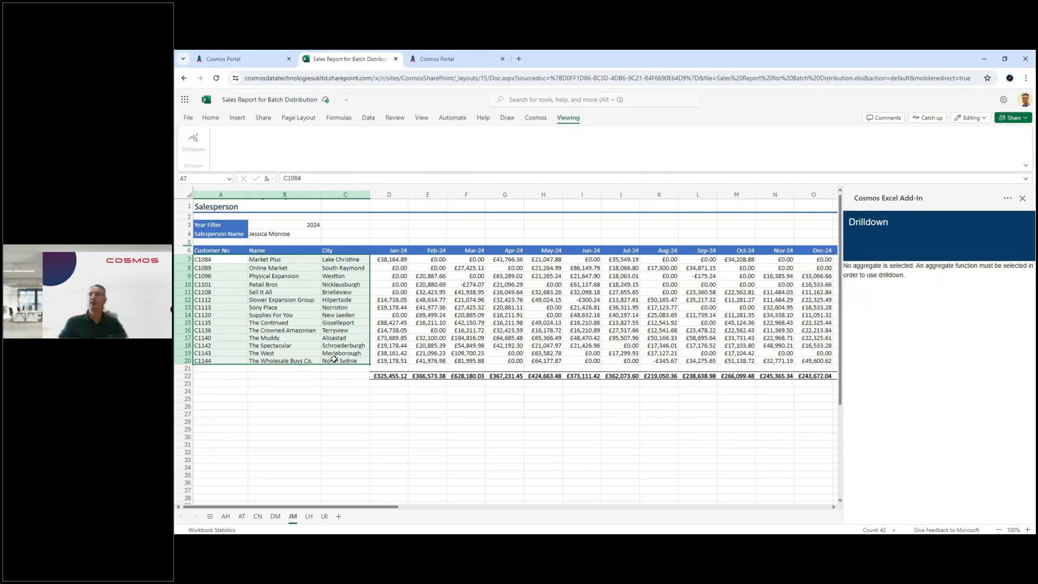
pyautogui.click(395, 195)
pyautogui.moveTo(394, 195); pyautogui.dragTo(801, 195)
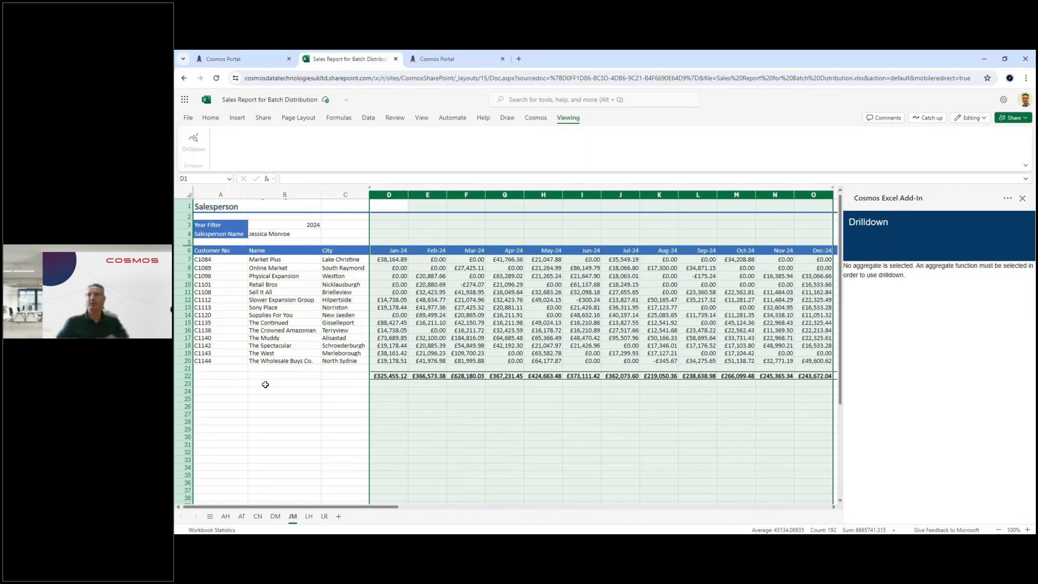
pyautogui.click(236, 260)
# Step: Check out the Sales Report for Batch Distribution template in Excel Online from the Cosmos Portal and show its add-in task pane
pyautogui.click(259, 64)
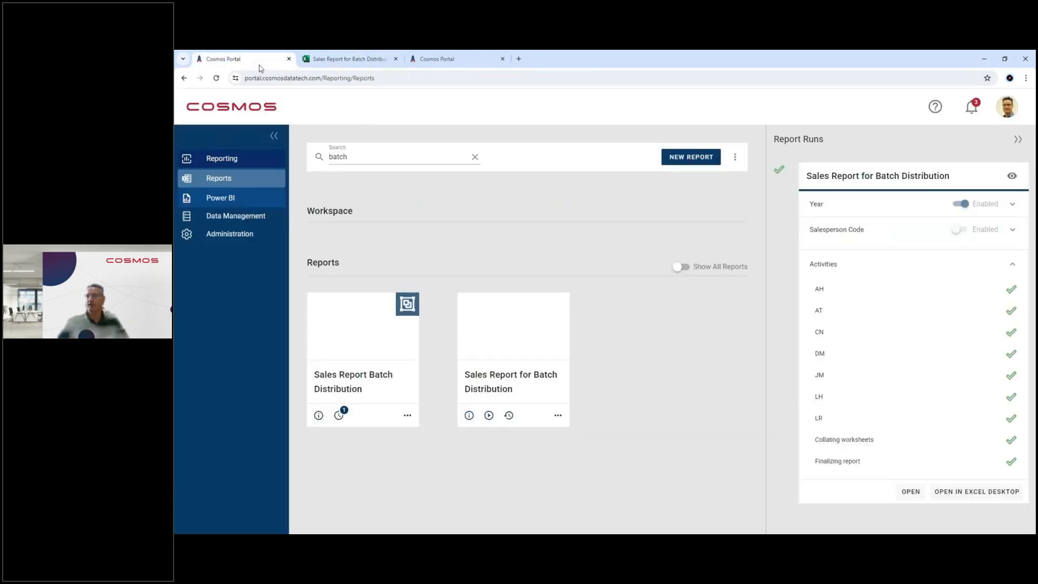
pyautogui.click(557, 415)
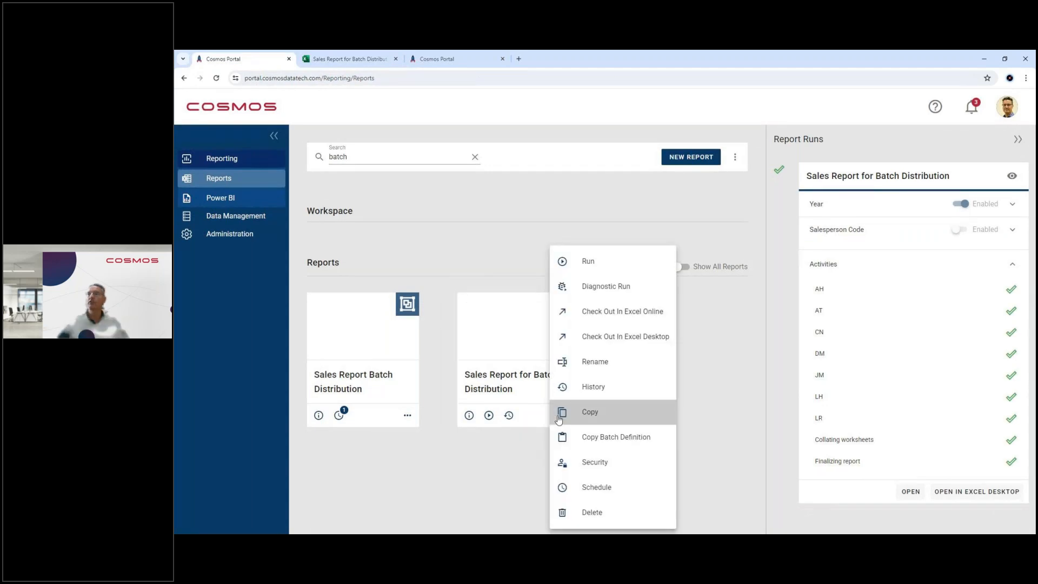
pyautogui.click(596, 318)
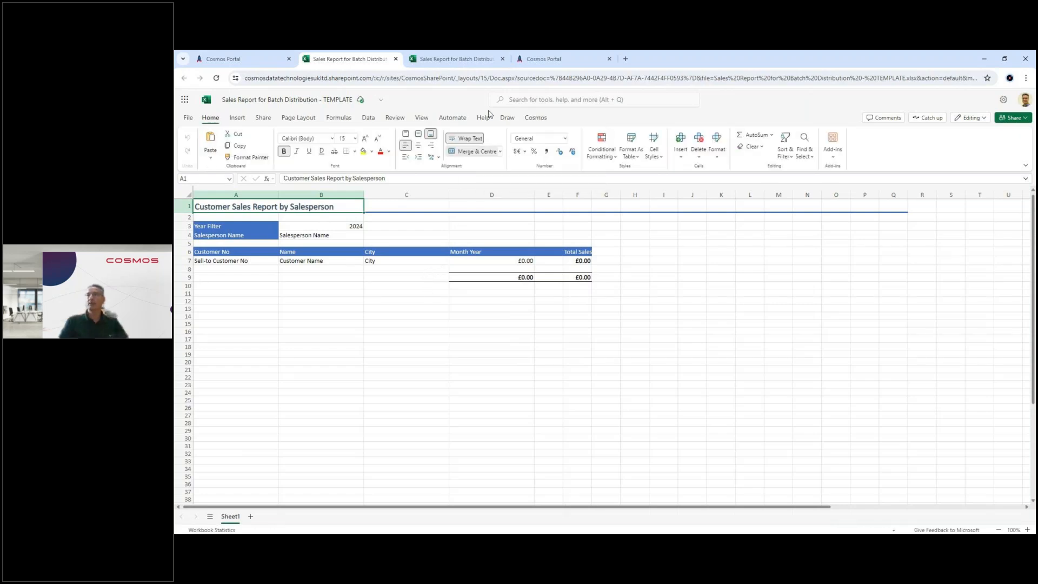
pyautogui.click(537, 118)
pyautogui.click(190, 142)
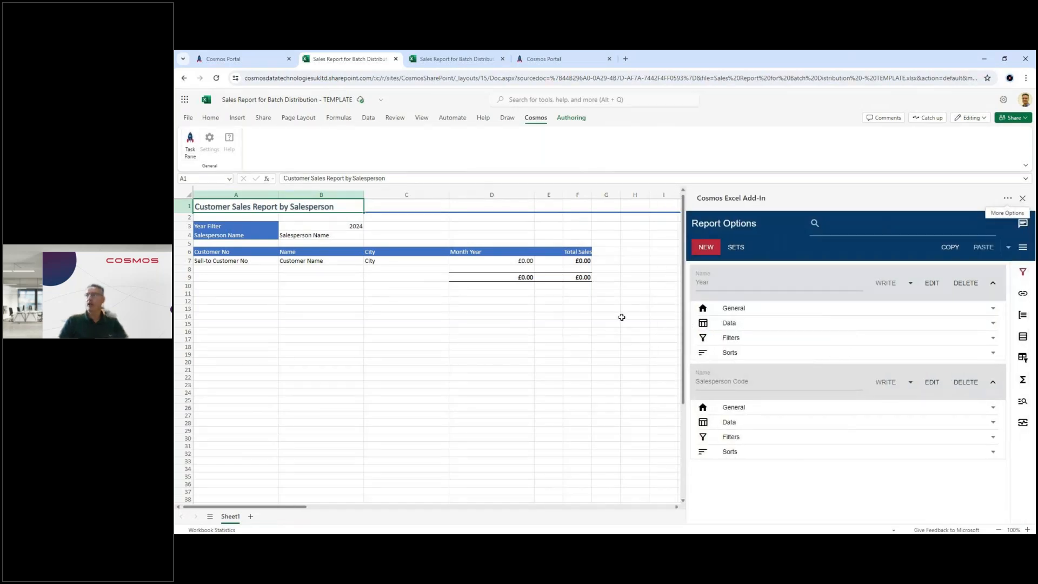
# Step: Examine the data settings of the Salesperson Code sheet list in the report template
pyautogui.moveTo(1020, 381)
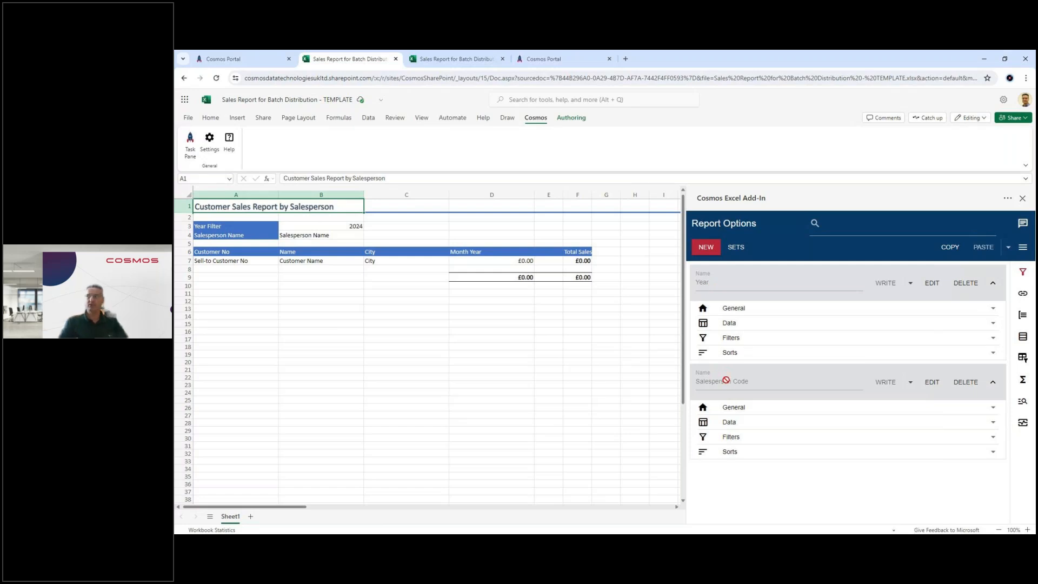
pyautogui.moveTo(1020, 319)
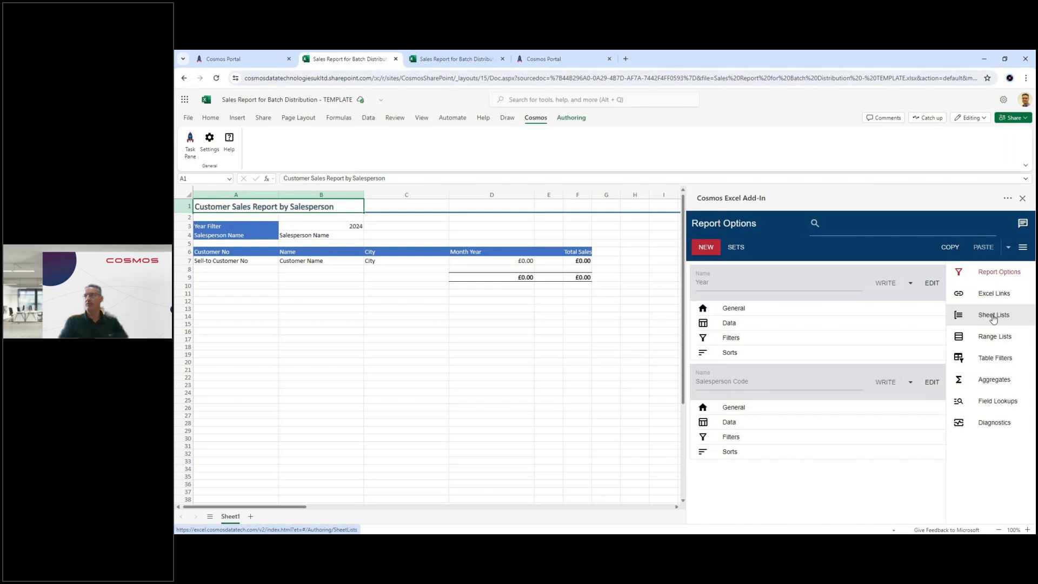
pyautogui.click(993, 316)
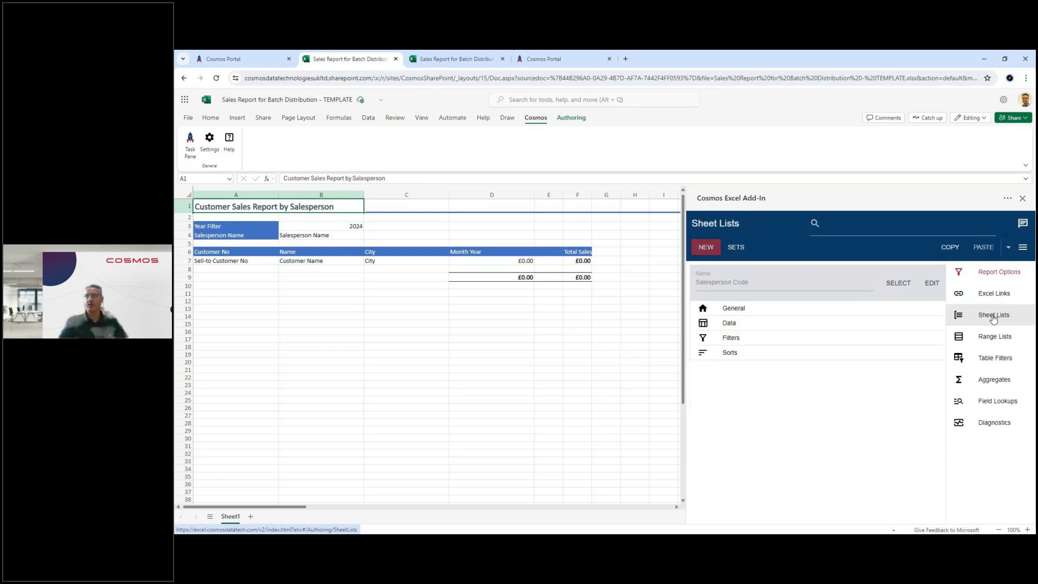
pyautogui.click(760, 327)
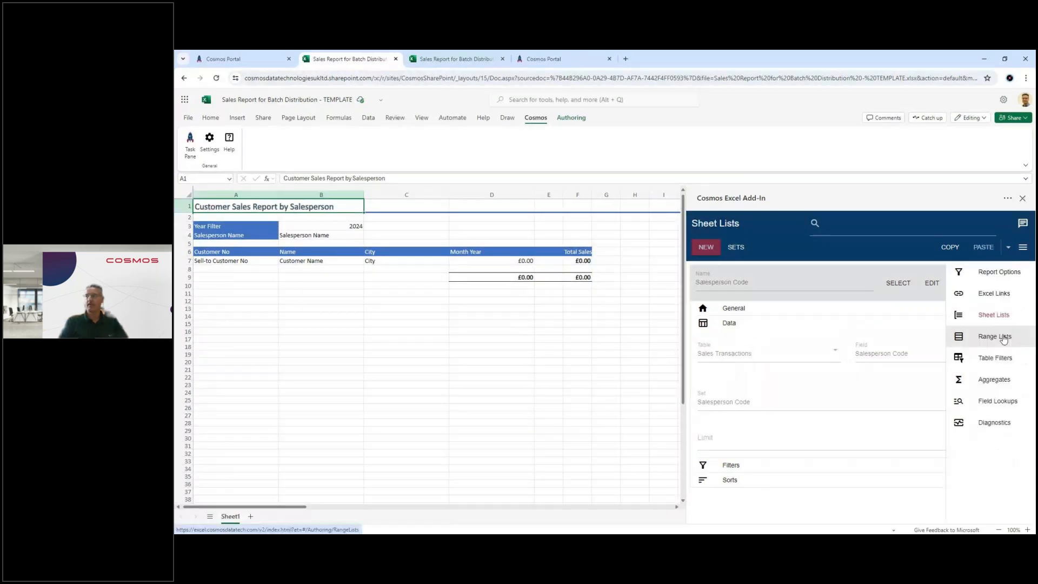
# Step: Examine the template's range lists by selecting the ranges of Sell-to Customer No and Month Year and comparing them with the generated report
pyautogui.click(1004, 338)
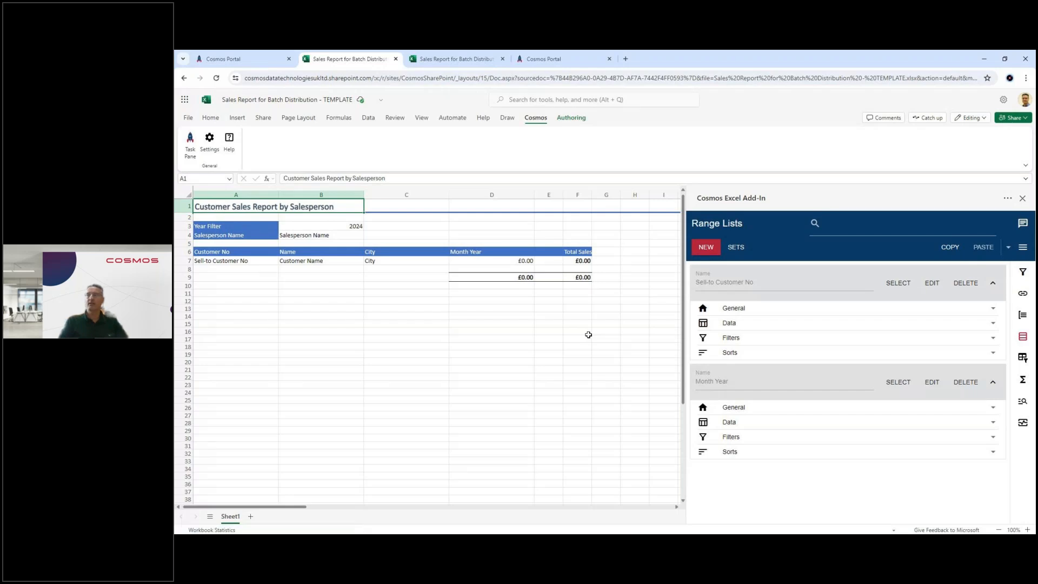
pyautogui.click(898, 283)
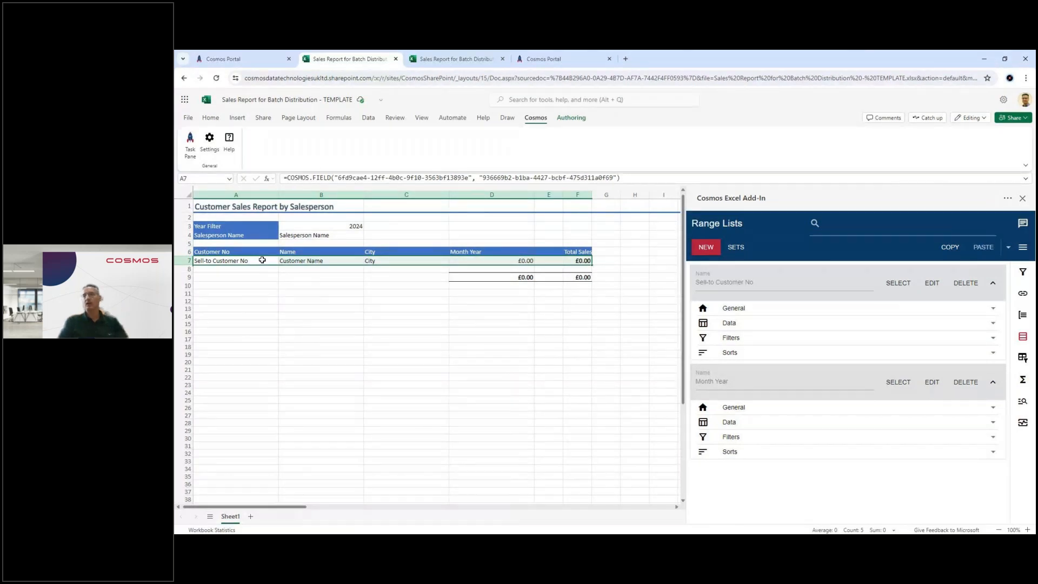
pyautogui.click(898, 382)
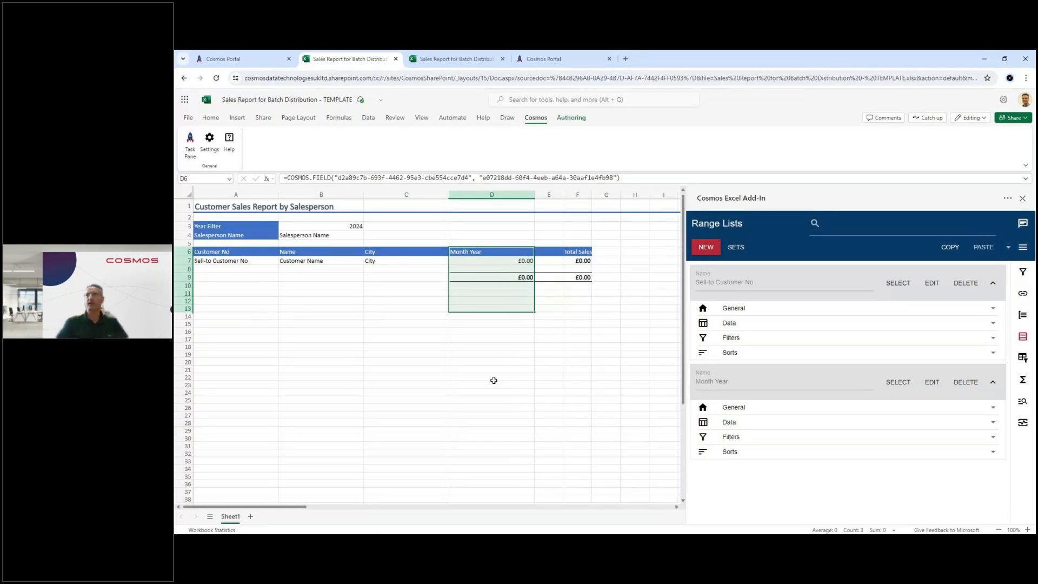
pyautogui.click(441, 64)
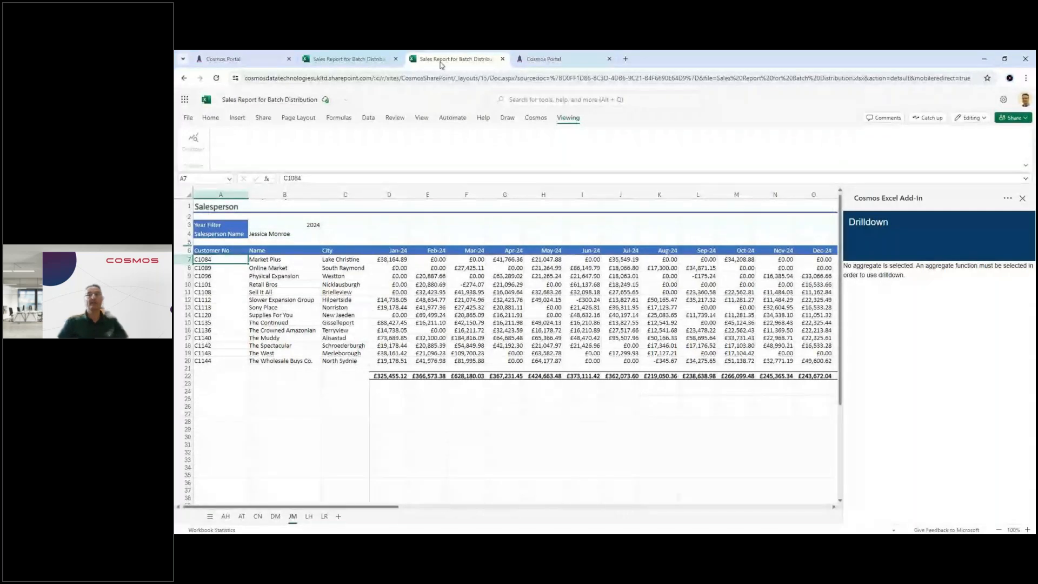
pyautogui.click(361, 60)
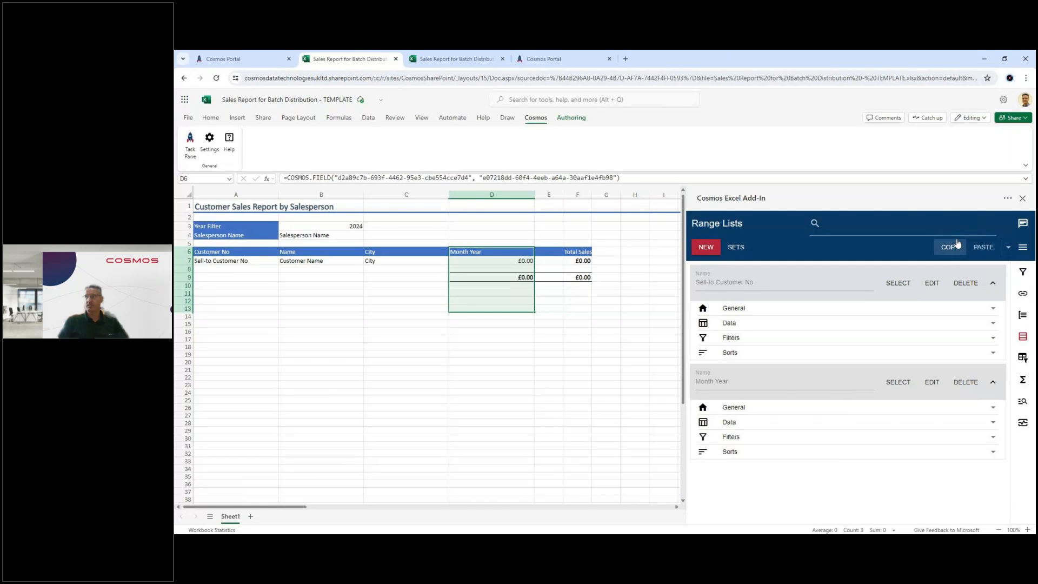
# Step: Ask the Captain Cosmos assistant "How do I run batch reports?"
pyautogui.click(1023, 226)
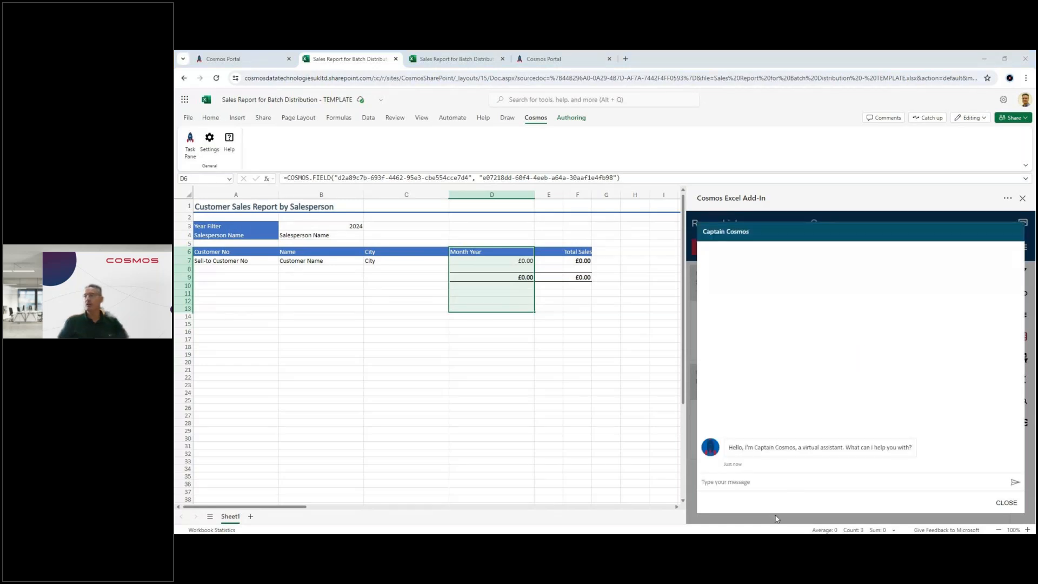
pyautogui.click(731, 481)
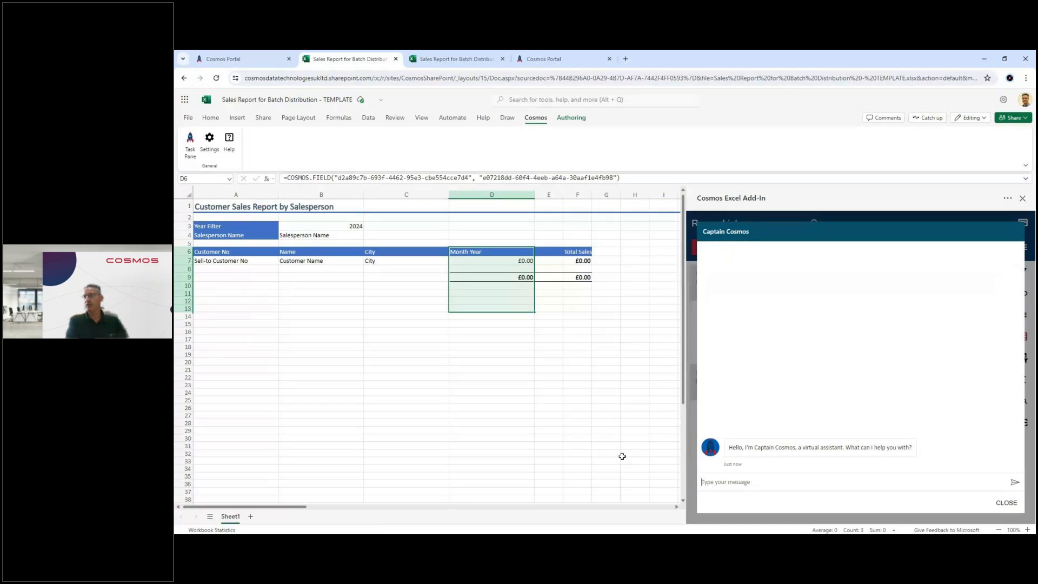
pyautogui.write('How do I run batch repo')
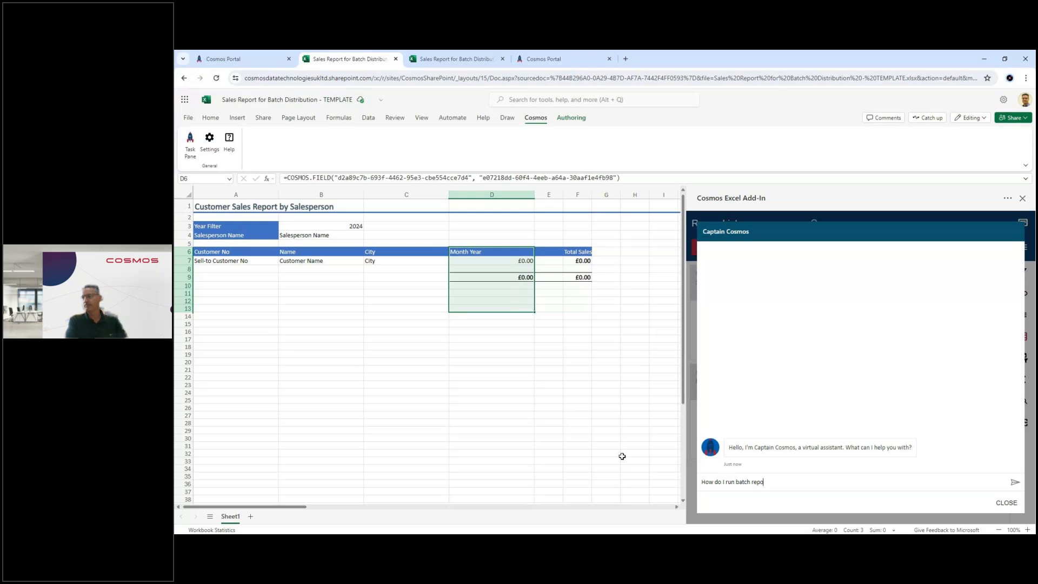
pyautogui.write('rts?')
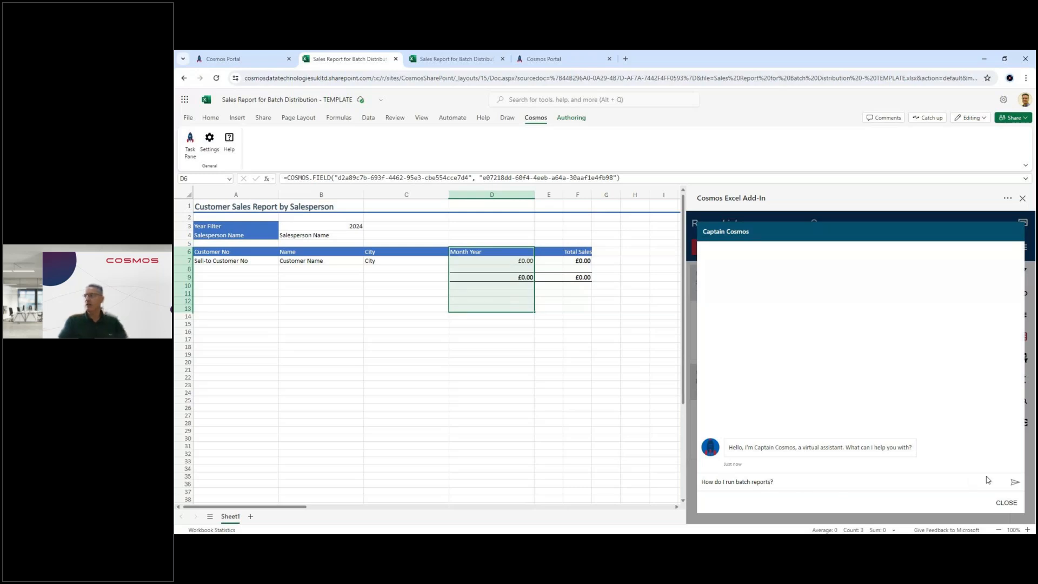
pyautogui.click(1015, 482)
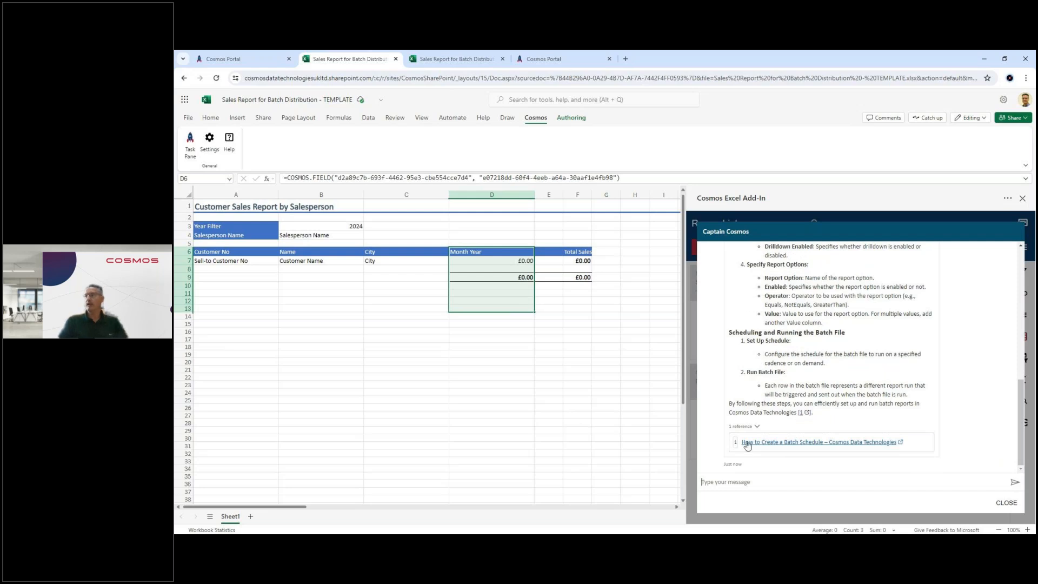
# Step: Open the referenced article How to Create a Batch Schedule and read through creating and configuring a batch file
pyautogui.click(779, 444)
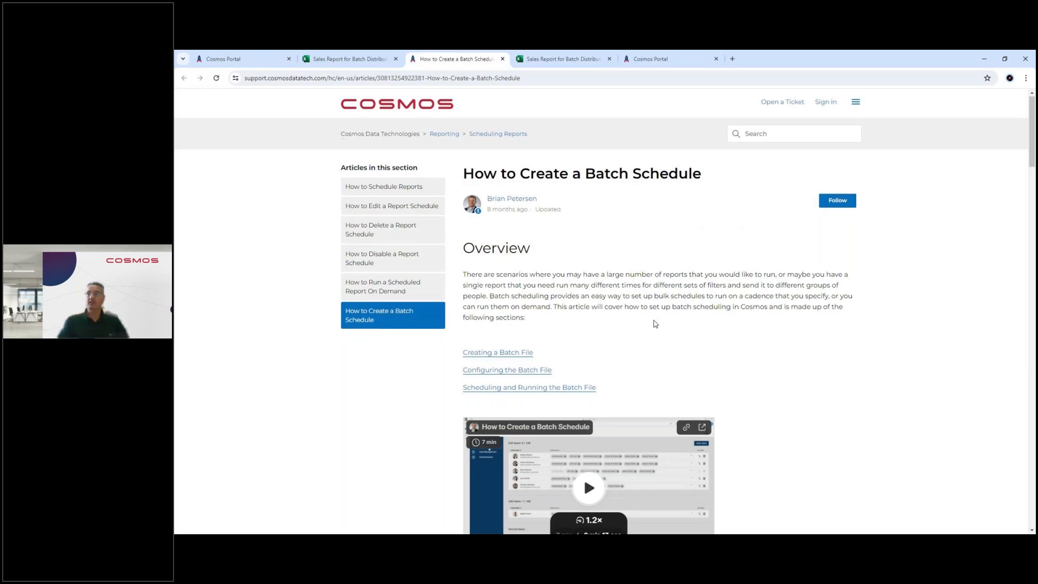
pyautogui.scroll(-4, 792, 355)
pyautogui.scroll(-2, 792, 355)
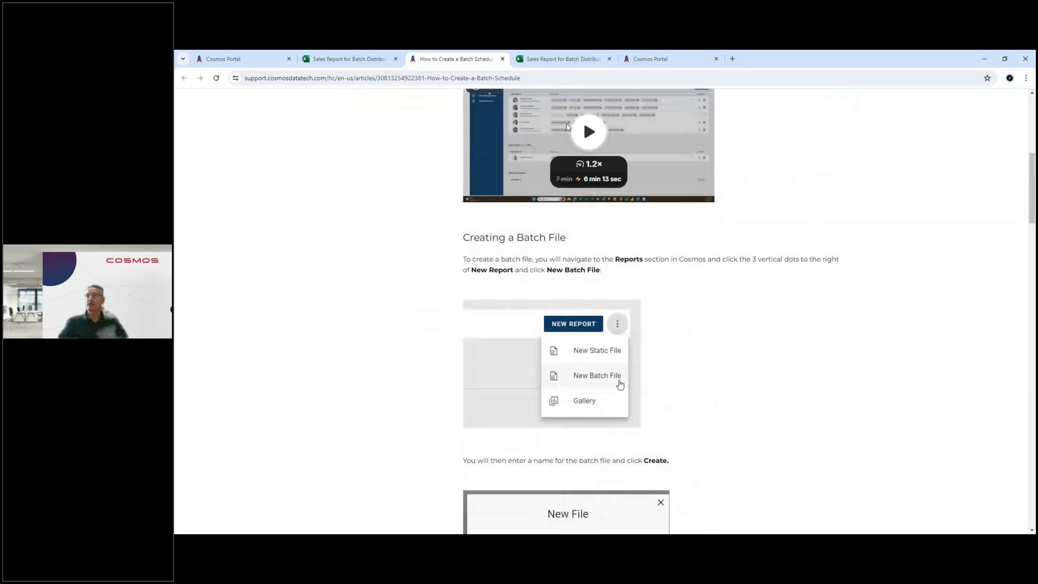
pyautogui.scroll(-4, 790, 357)
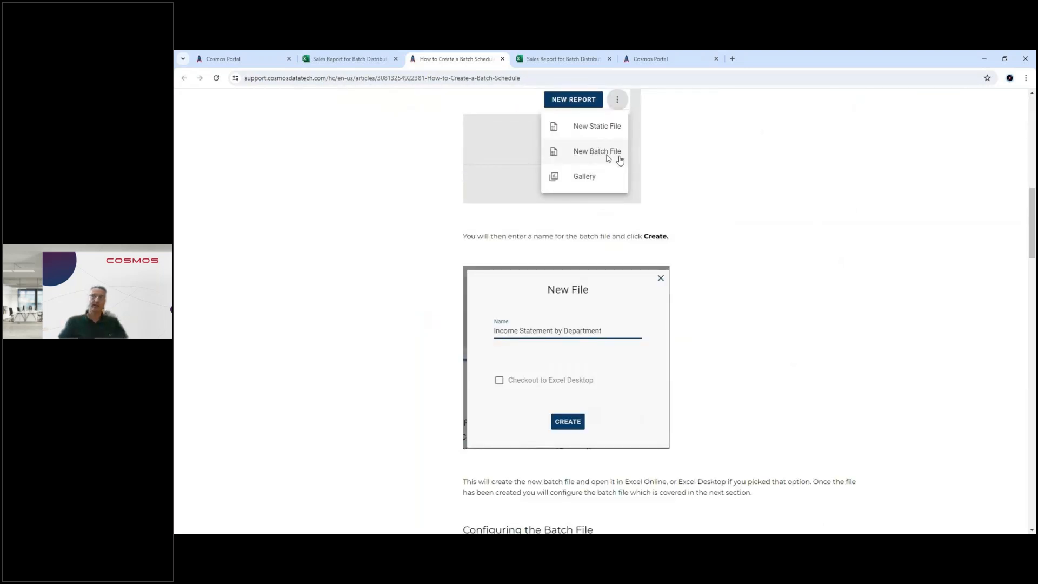
pyautogui.scroll(-9, 776, 287)
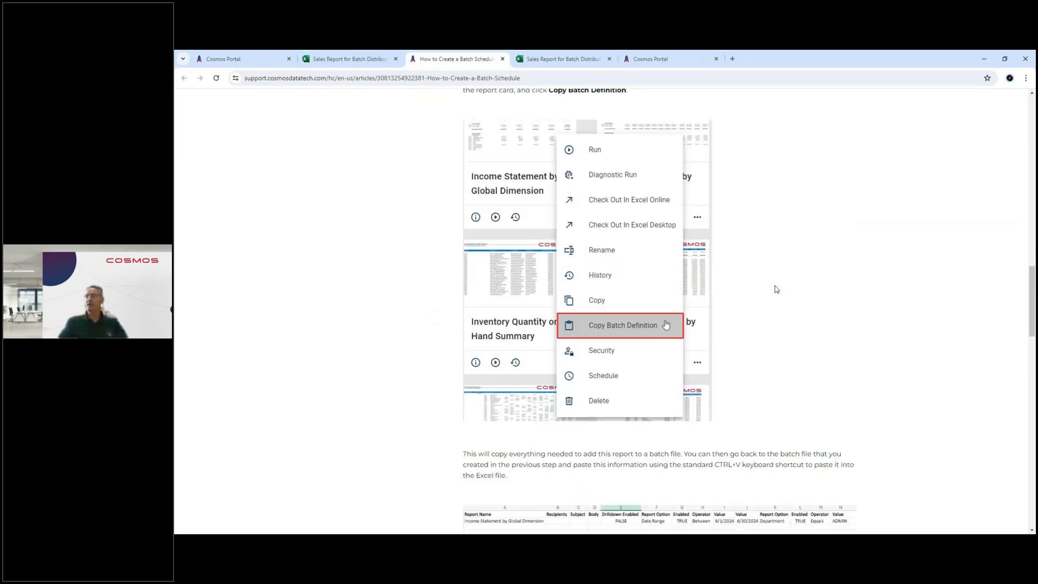
pyautogui.scroll(-4, 775, 287)
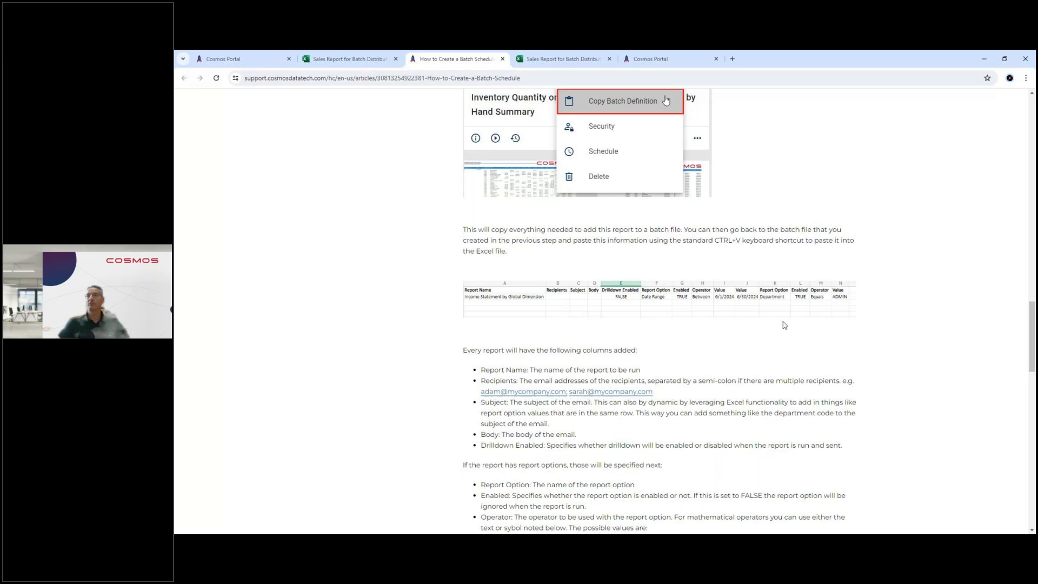
# Step: Close the report template and check out the Sales Report Batch Distribution batch file in Excel Online from the Cosmos Portal
pyautogui.click(366, 63)
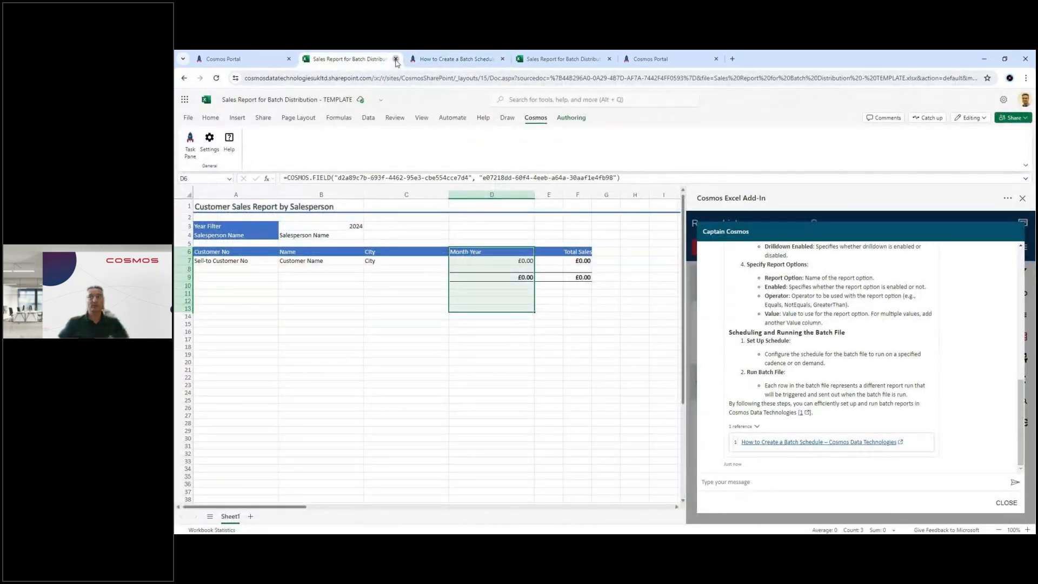
pyautogui.click(395, 59)
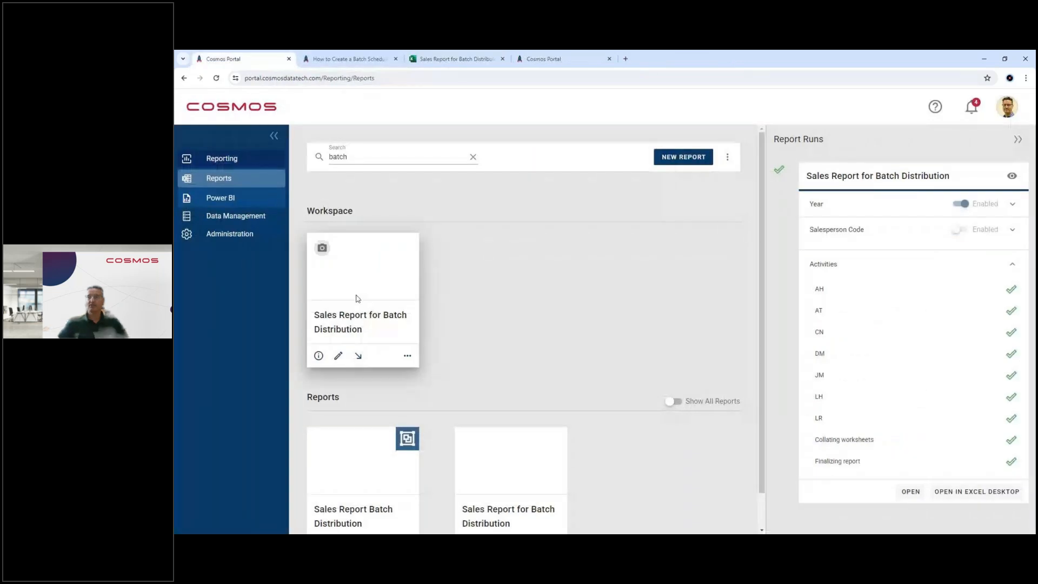
pyautogui.scroll(-1, 358, 301)
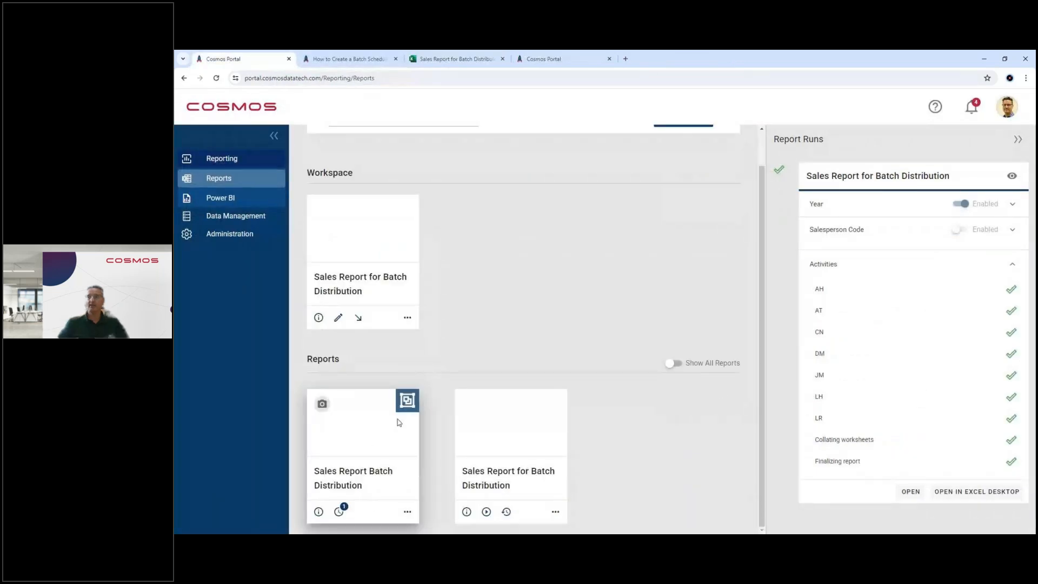
pyautogui.click(408, 512)
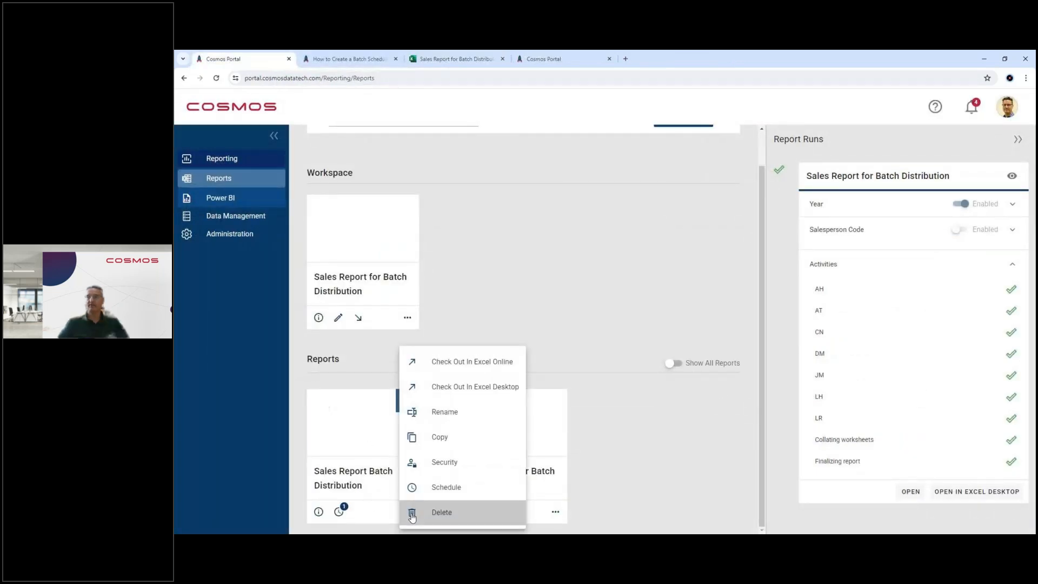
pyautogui.click(474, 362)
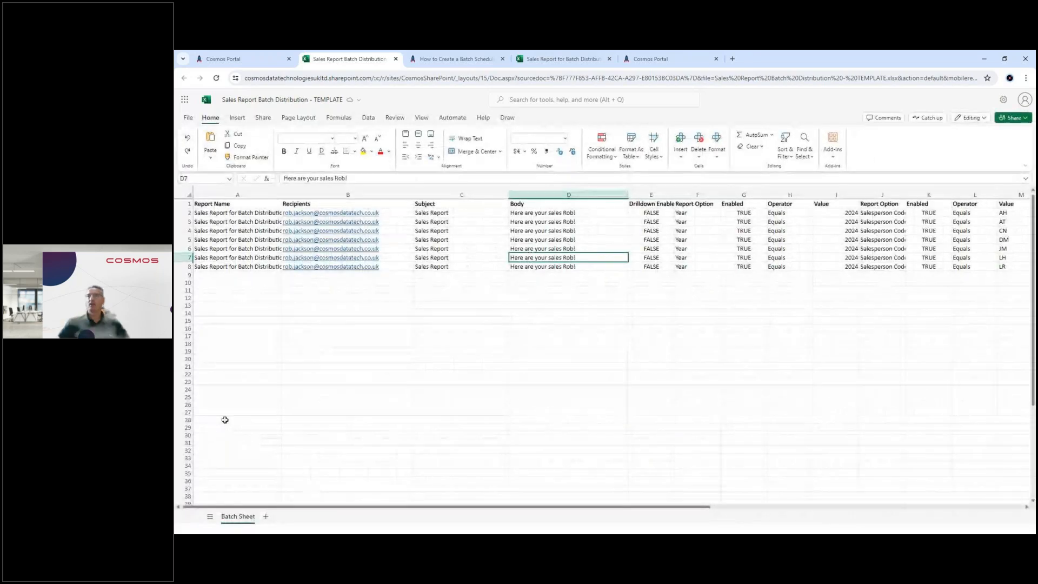
# Step: Point out the report names in A2:A8, the recipients in B2:B8 and the salesperson codes in M2:M8 of the batch sheet
pyautogui.moveTo(220, 213); pyautogui.dragTo(234, 262)
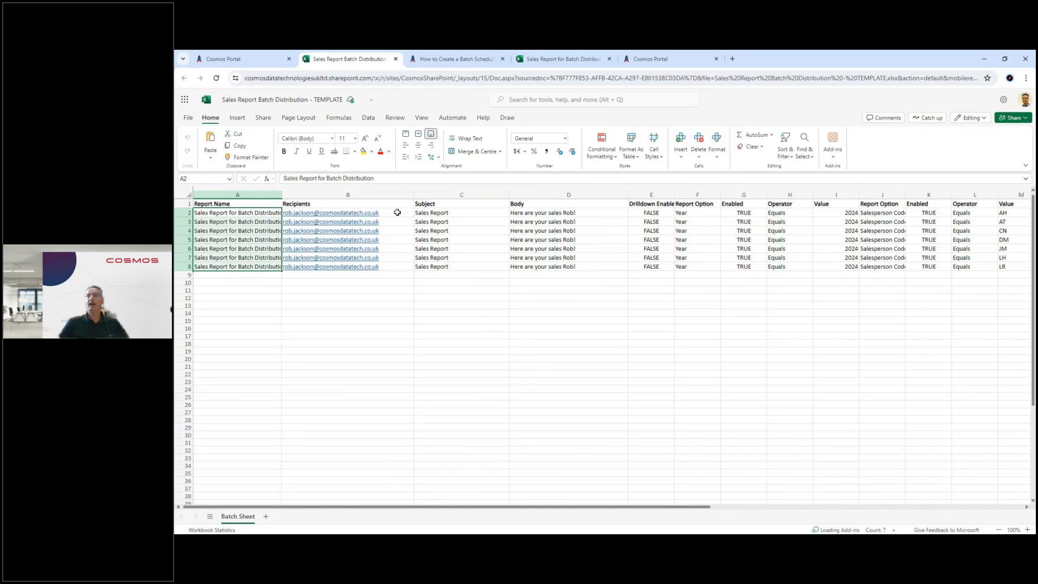
pyautogui.moveTo(397, 212); pyautogui.dragTo(398, 267)
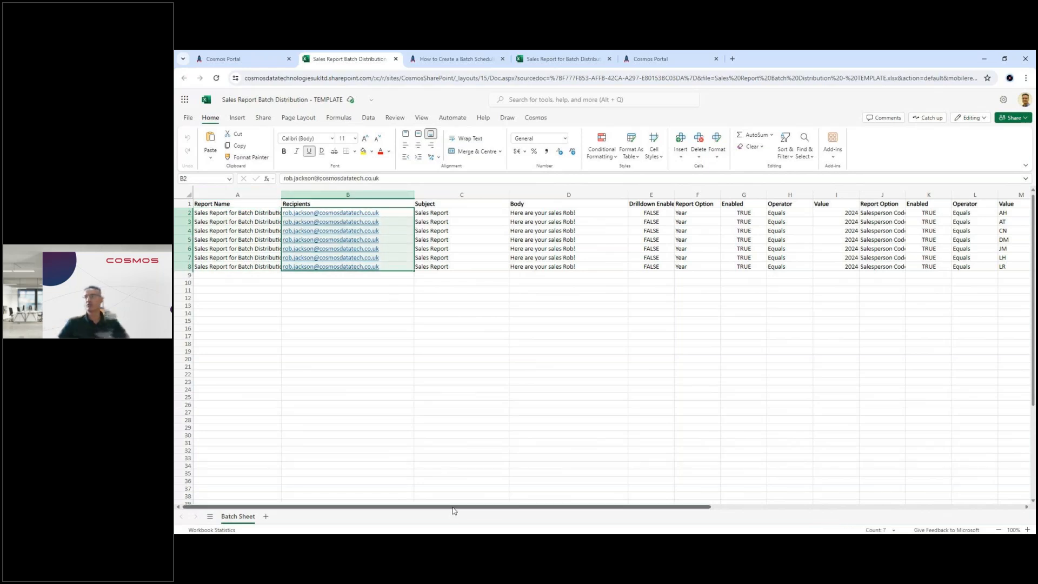
pyautogui.moveTo(453, 511); pyautogui.dragTo(660, 475)
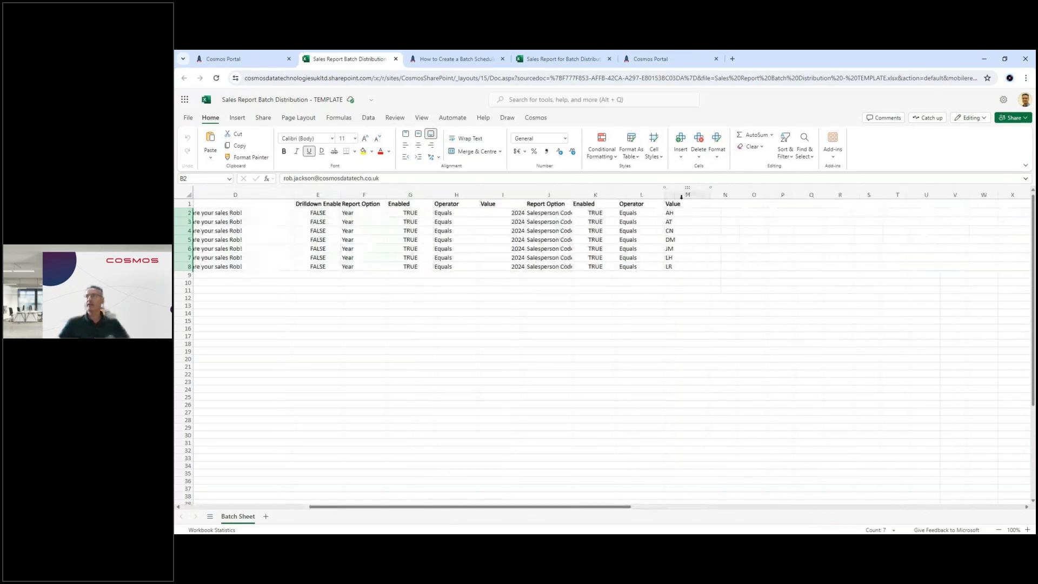
pyautogui.moveTo(679, 212); pyautogui.dragTo(677, 267)
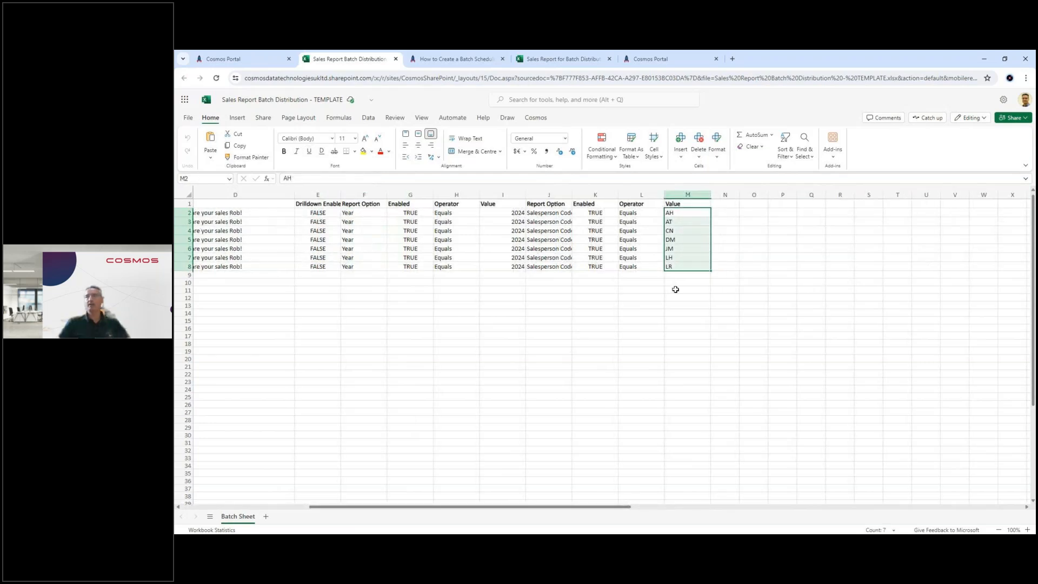
pyautogui.click(681, 212)
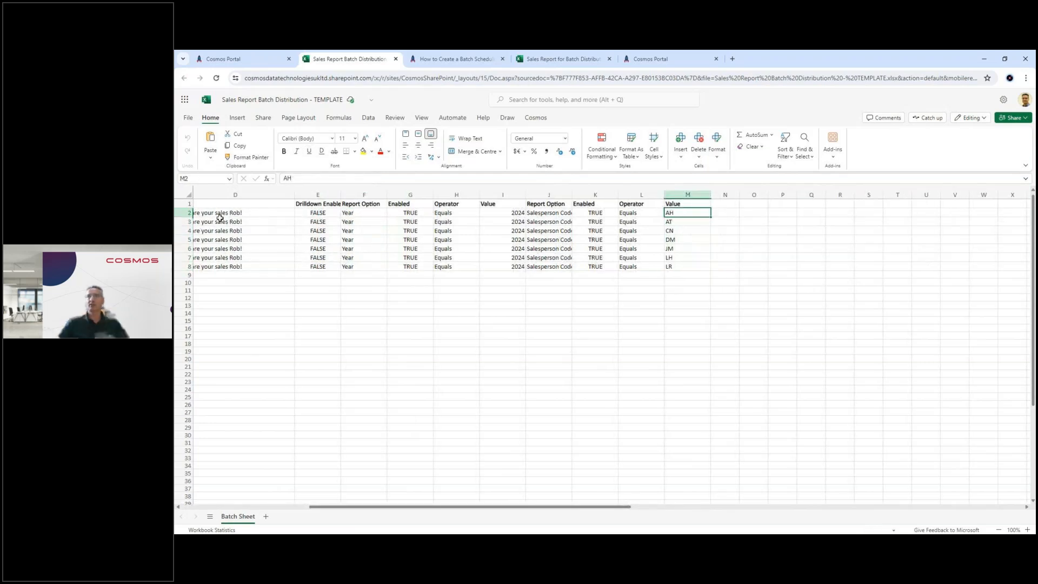
pyautogui.click(677, 222)
pyautogui.click(678, 230)
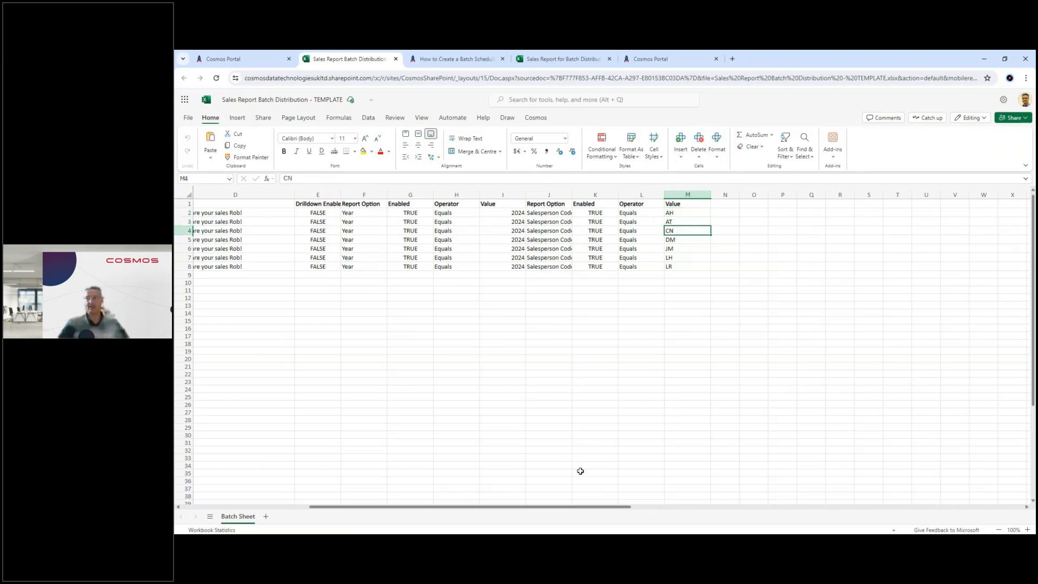
# Step: Replace the recipient in cell B2, the row for salesperson AH, with the copied e-mail address
pyautogui.moveTo(529, 507); pyautogui.dragTo(403, 515)
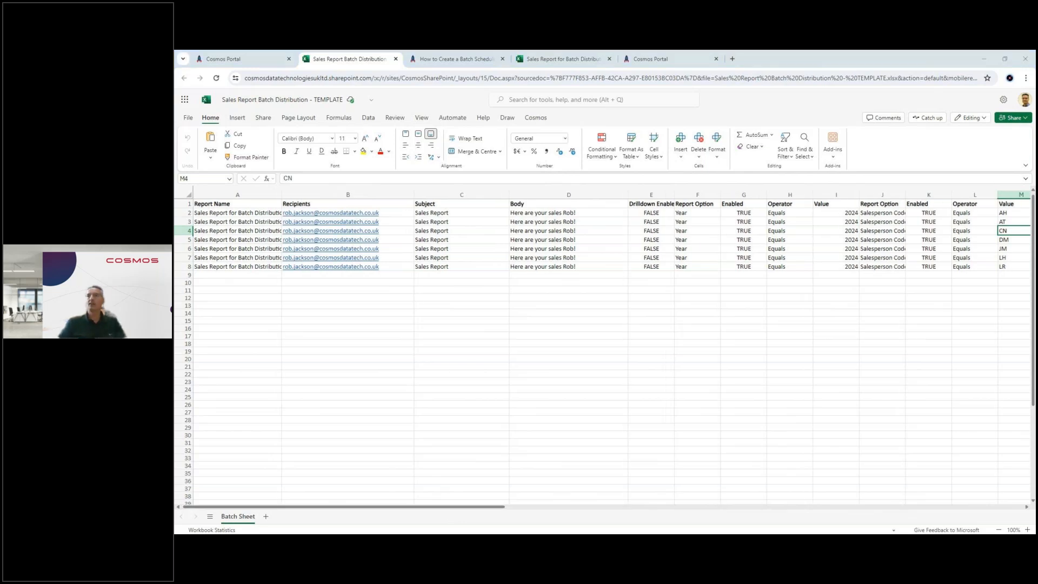
pyautogui.click(395, 212)
pyautogui.hotkey('ctrl', 'v')
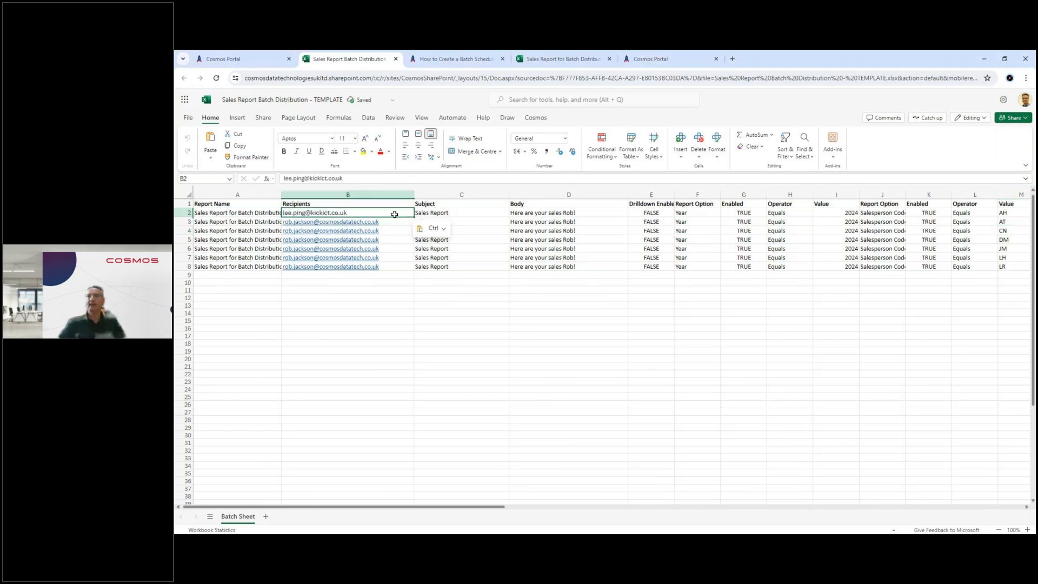
pyautogui.press('Return')
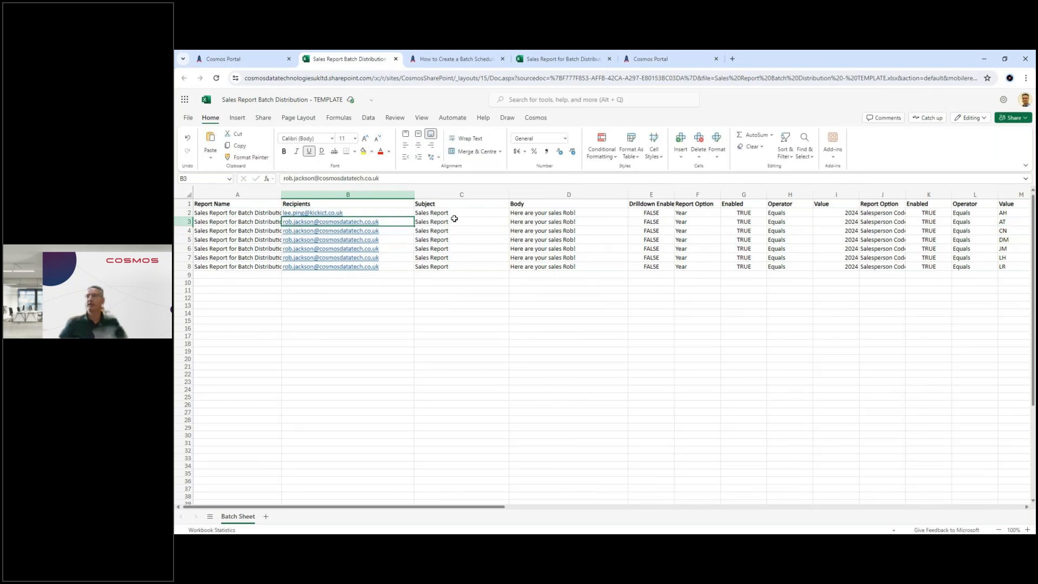
# Step: Change the greeting name at the end of the body text in D2 to the new recipient's first name, followed by an exclamation mark
pyautogui.doubleClick(590, 215)
pyautogui.press('BackSpace')
pyautogui.press('BackSpace')
pyautogui.press('BackSpace')
pyautogui.press('BackSpace')
pyautogui.write('Lee!')
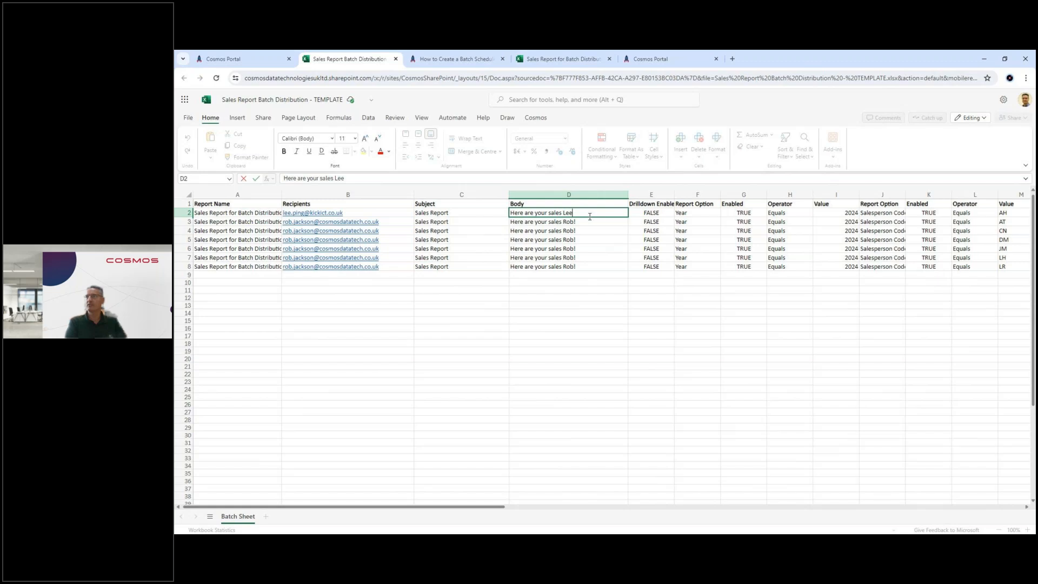
# Step: Close the batch workbook and check the Sales Report Batch Distribution file back in from the workspace
pyautogui.click(396, 59)
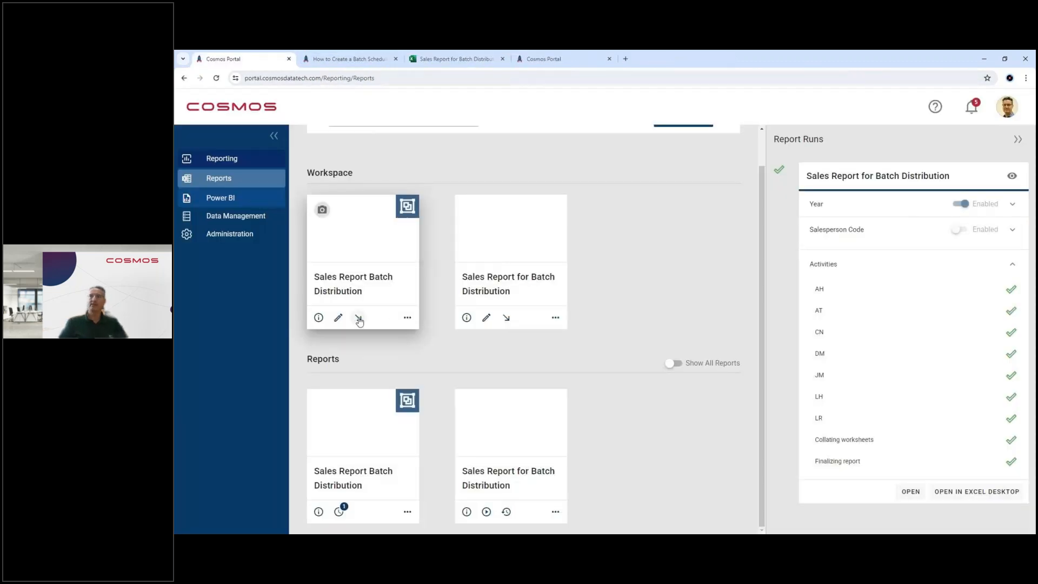
pyautogui.click(358, 318)
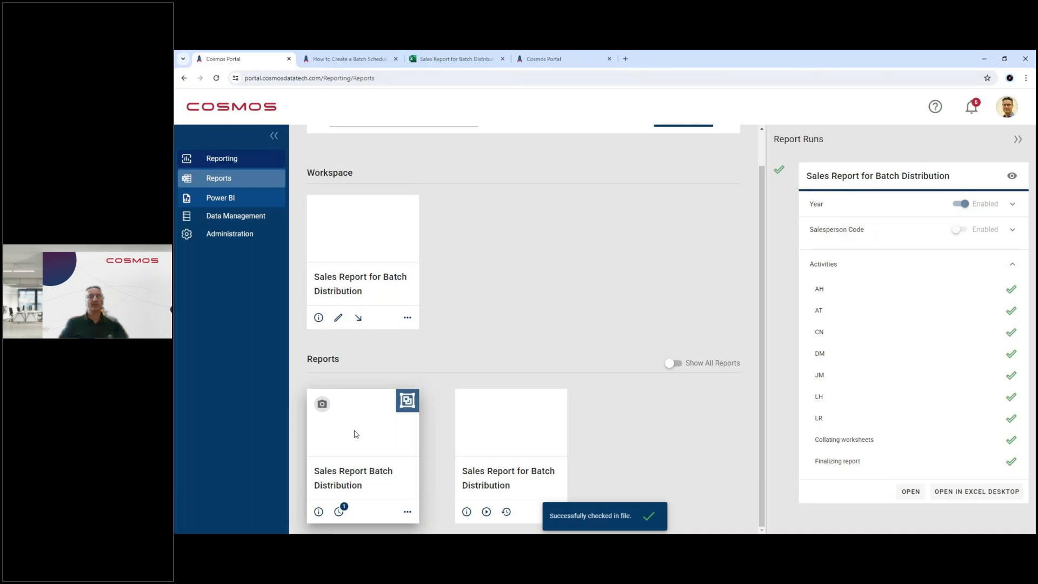
# Step: Examine the schedule settings of the scheduled run for Sales Report Batch Distribution and return to the list of scheduled runs
pyautogui.click(338, 512)
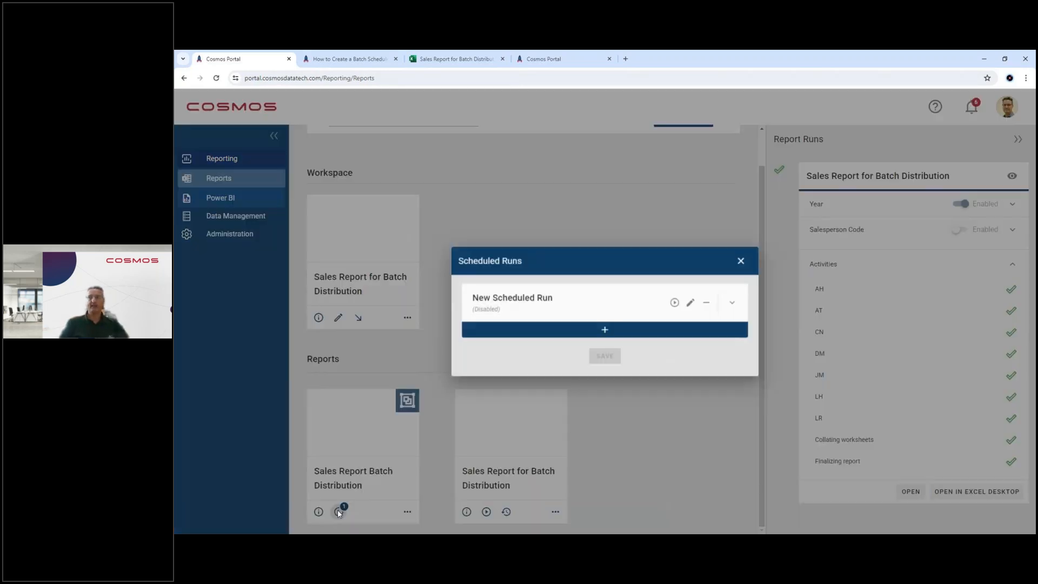
pyautogui.click(693, 304)
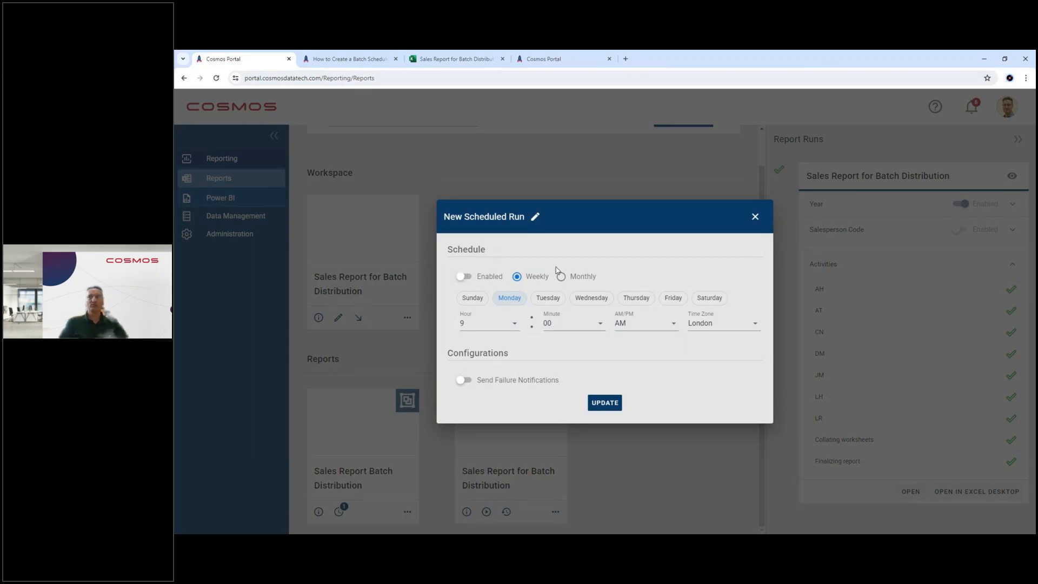
pyautogui.click(755, 216)
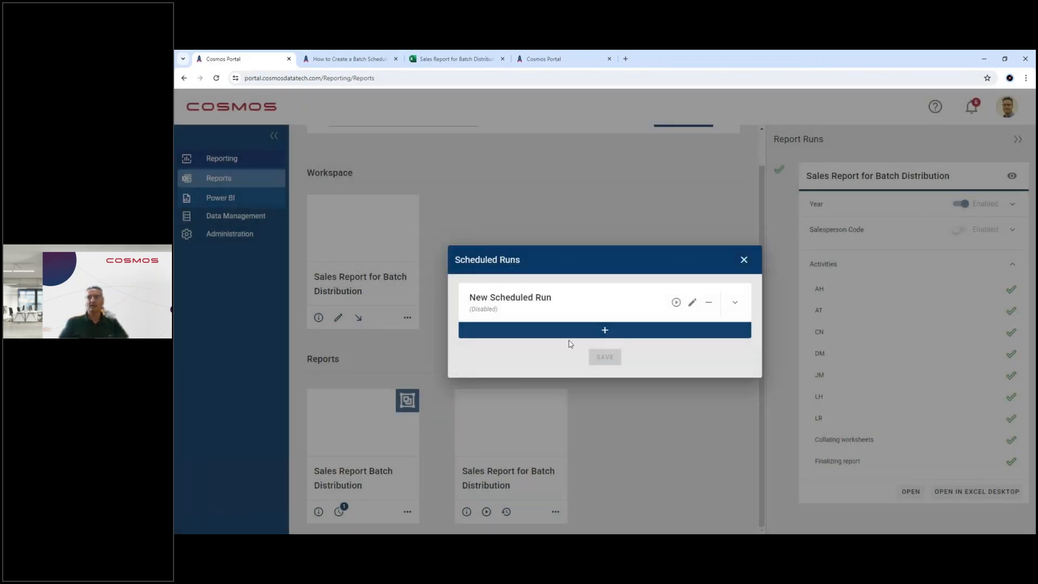
# Step: Run the scheduled run for Sales Report Batch Distribution immediately and close the list of scheduled runs
pyautogui.click(677, 304)
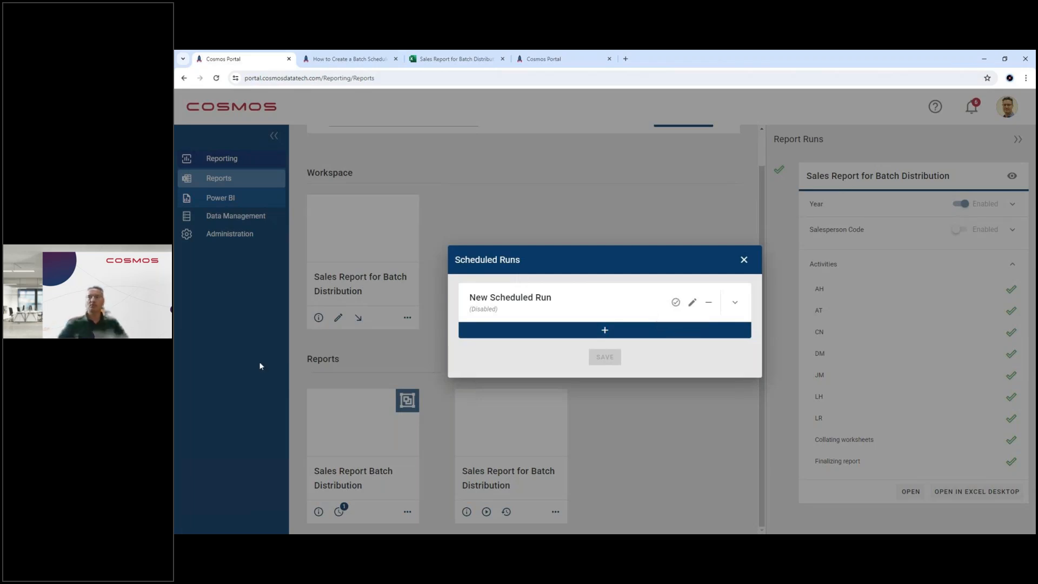
pyautogui.click(744, 263)
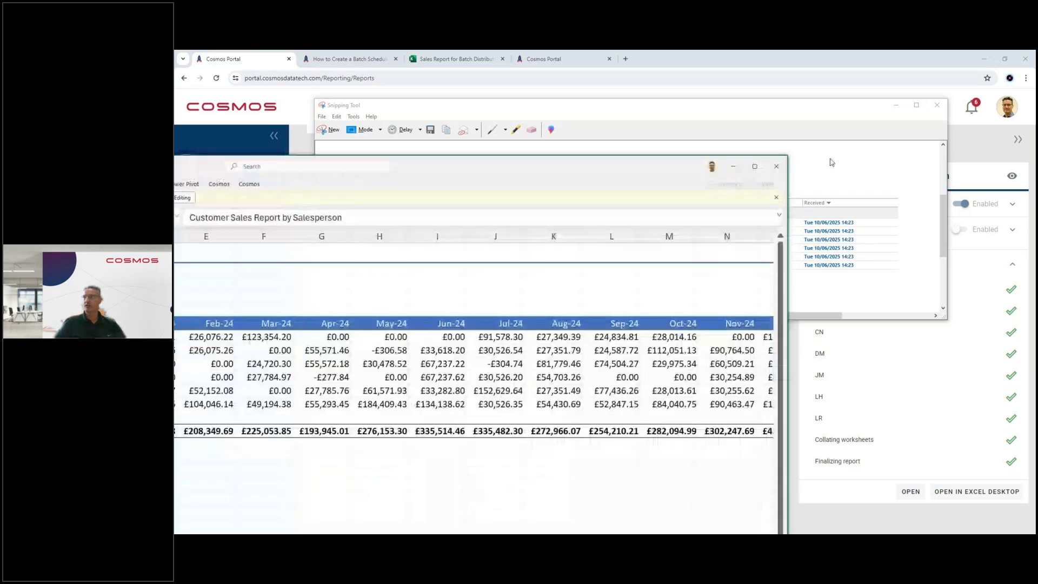
# Step: Examine the e-mailed Sales Report for Batch Distribution workbook, sheet AT, across to its Total Sales column, and close it
pyautogui.moveTo(336, 172); pyautogui.dragTo(691, 115)
pyautogui.moveTo(691, 116); pyautogui.dragTo(627, 120)
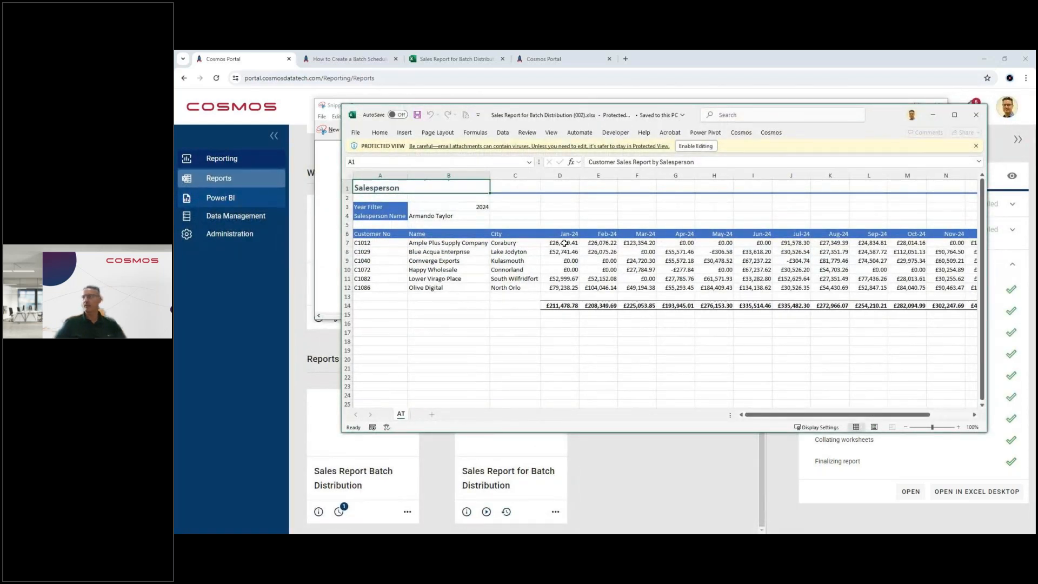
pyautogui.moveTo(788, 416); pyautogui.dragTo(836, 416)
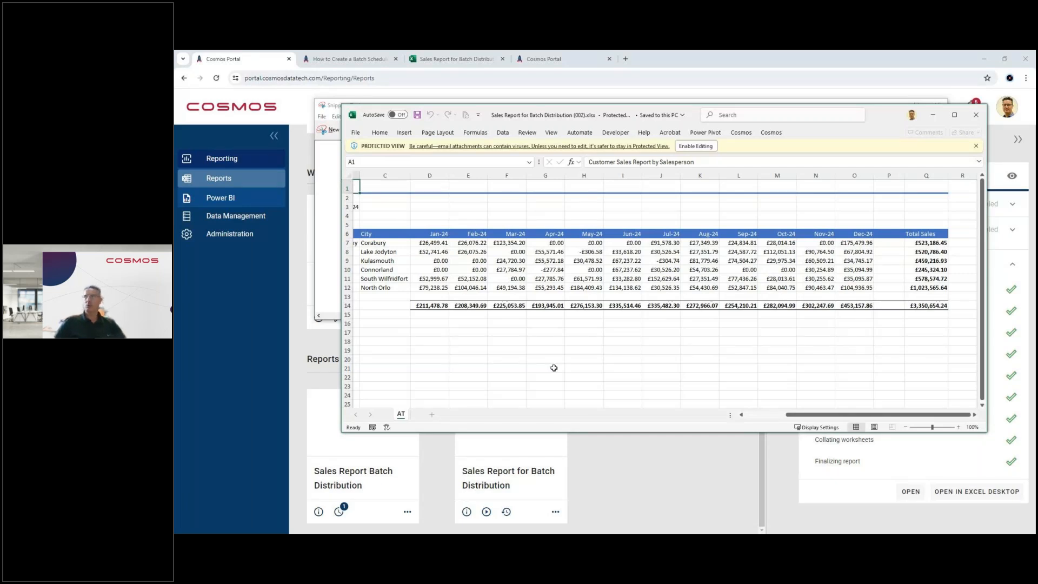
pyautogui.click(976, 115)
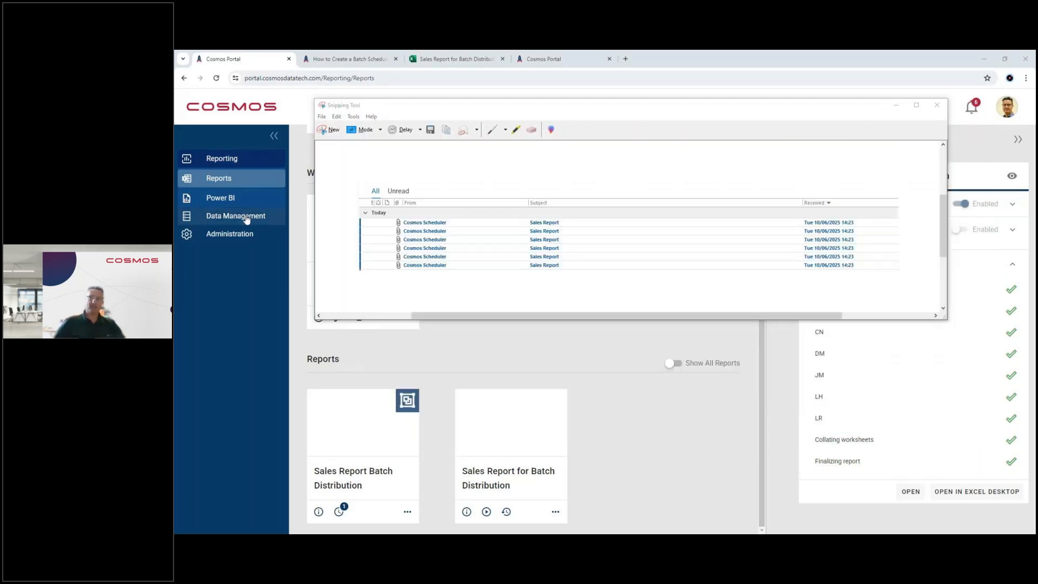
# Step: Examine which companies are enabled in the Business Central Data Source of Cosmos data management
pyautogui.click(246, 216)
pyautogui.click(223, 200)
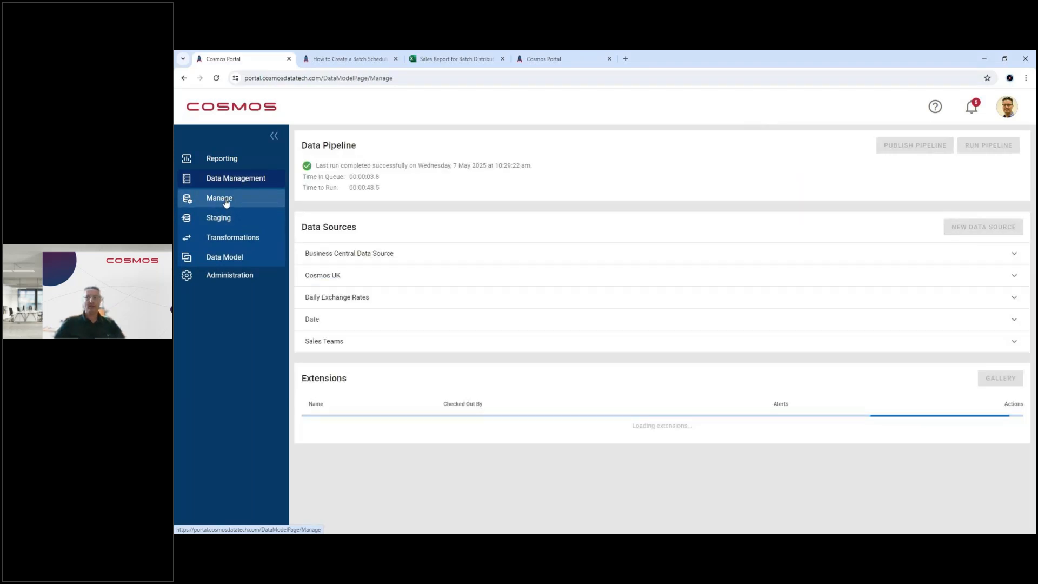
pyautogui.click(314, 256)
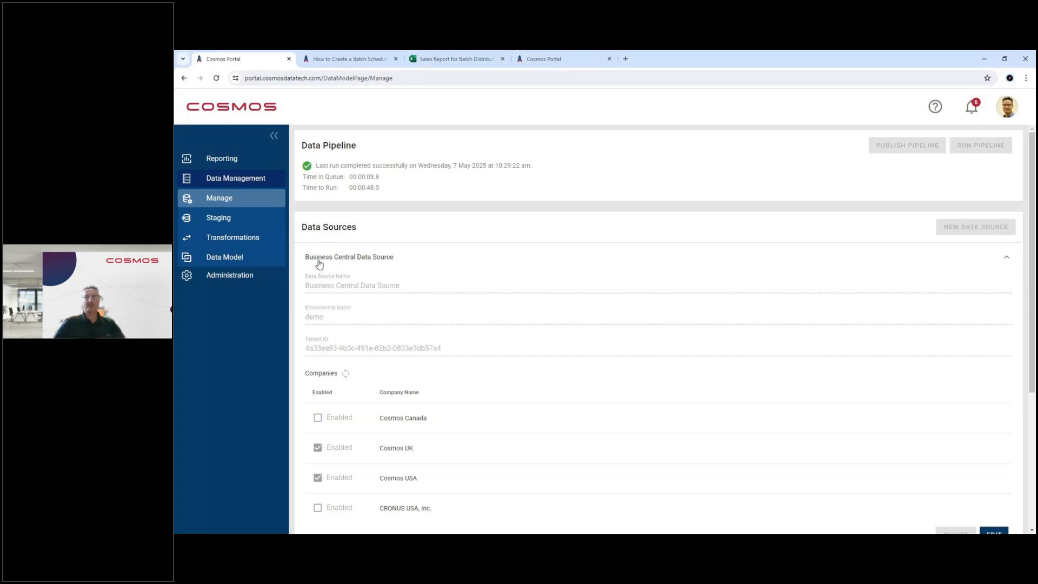
pyautogui.scroll(-2, 348, 337)
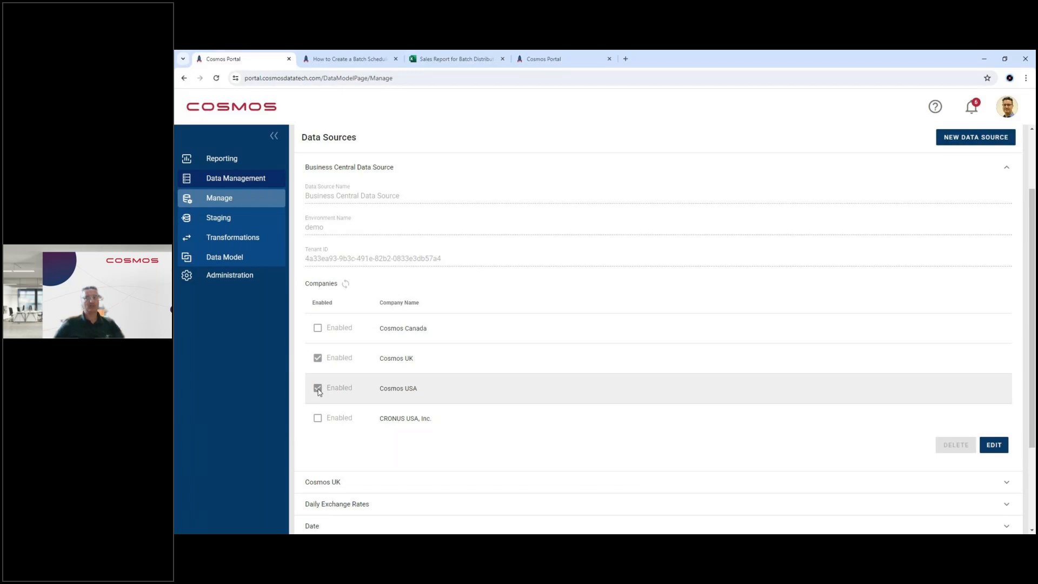
# Step: Examine the fields of the Sales Transactions table in the data model and show the table's source mappings through Bill-to Customer No
pyautogui.click(210, 260)
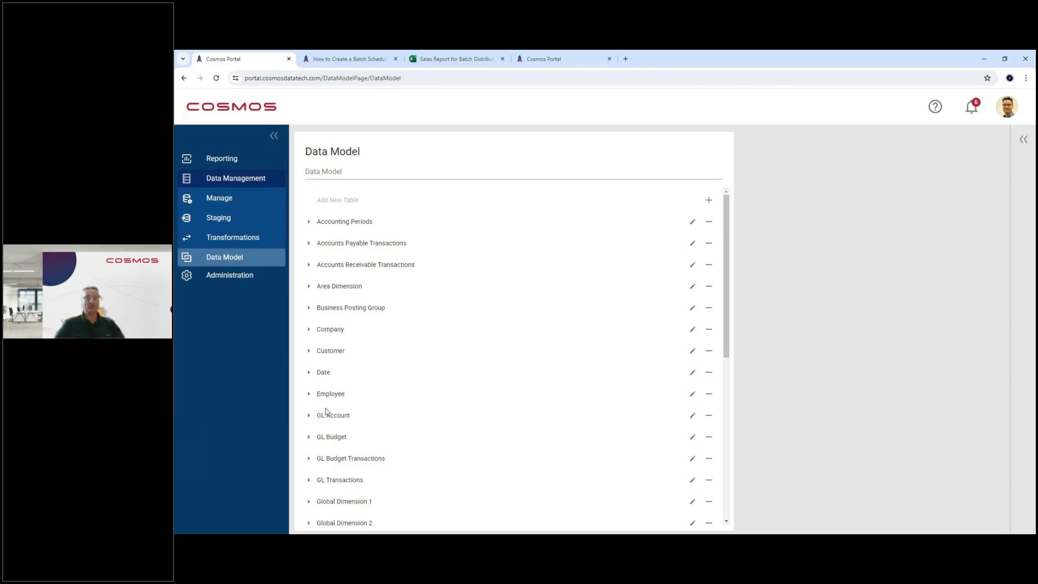
pyautogui.scroll(-5, 326, 412)
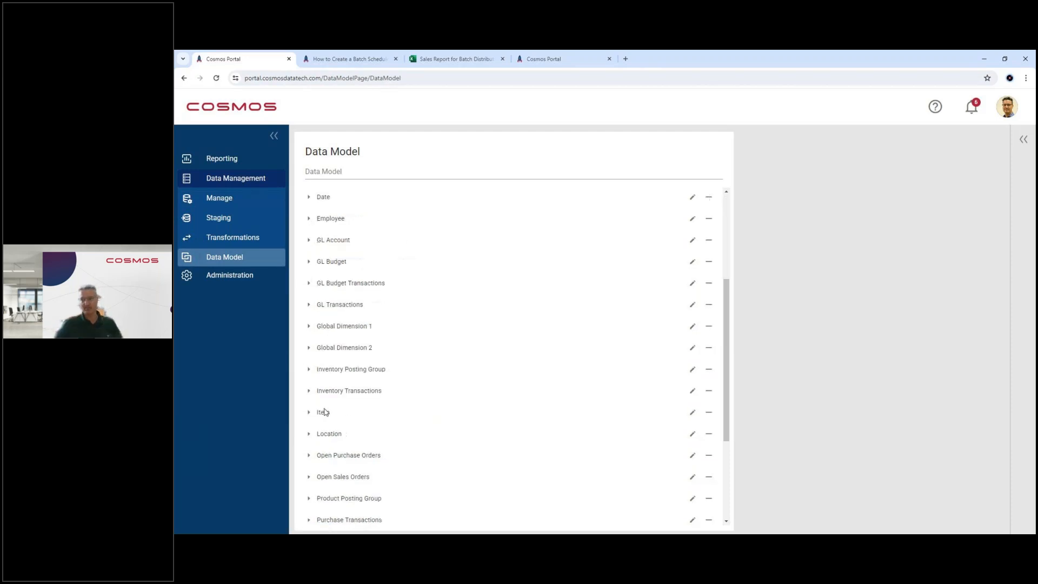
pyautogui.scroll(-2, 325, 409)
pyautogui.scroll(1, 322, 386)
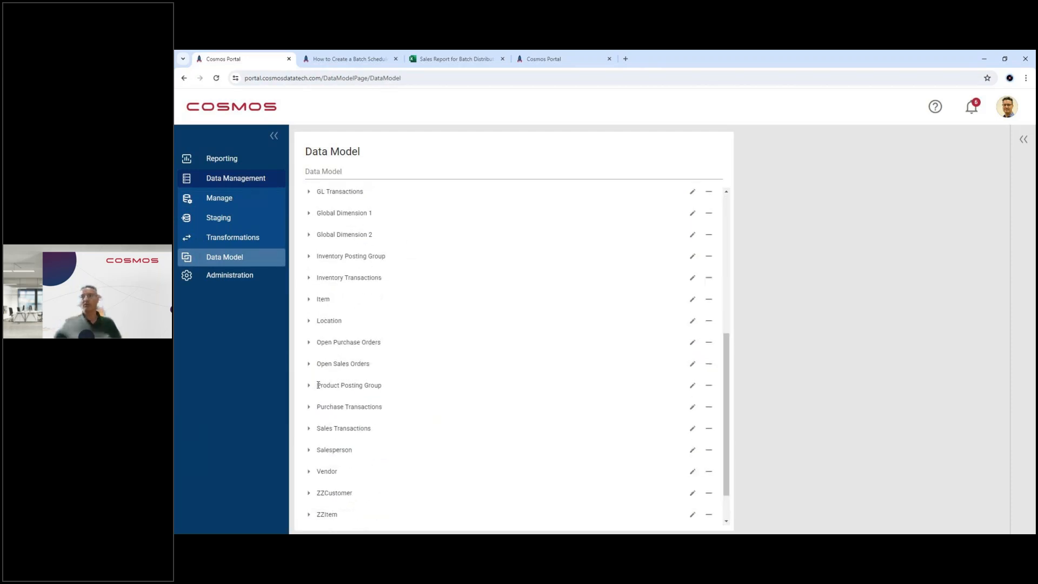
pyautogui.click(309, 429)
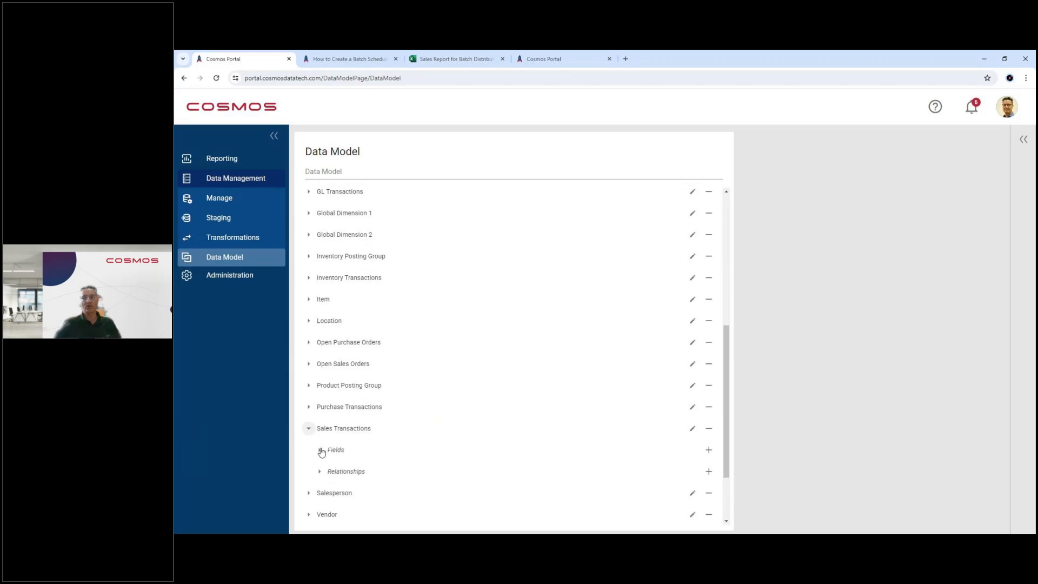
pyautogui.click(319, 449)
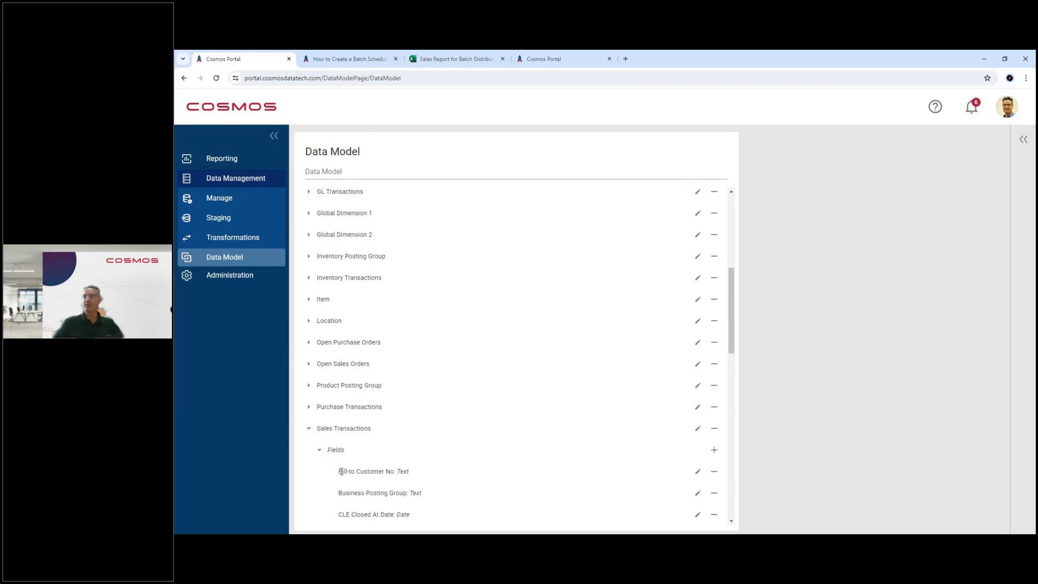
pyautogui.click(341, 471)
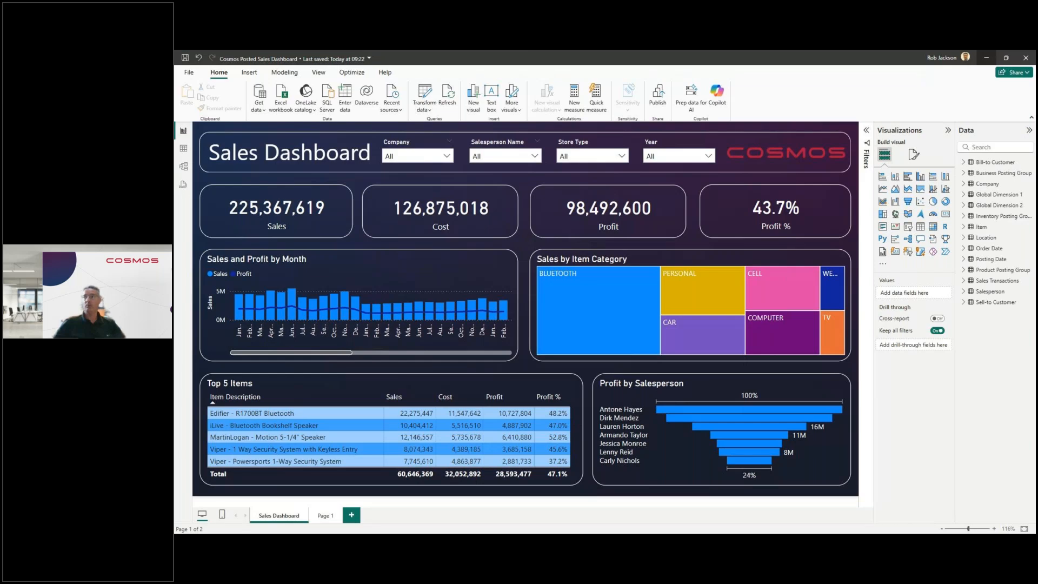
# Step: Filter the Power BI Sales Dashboard to the salesperson with code JM and the year 2024
pyautogui.moveTo(598, 328)
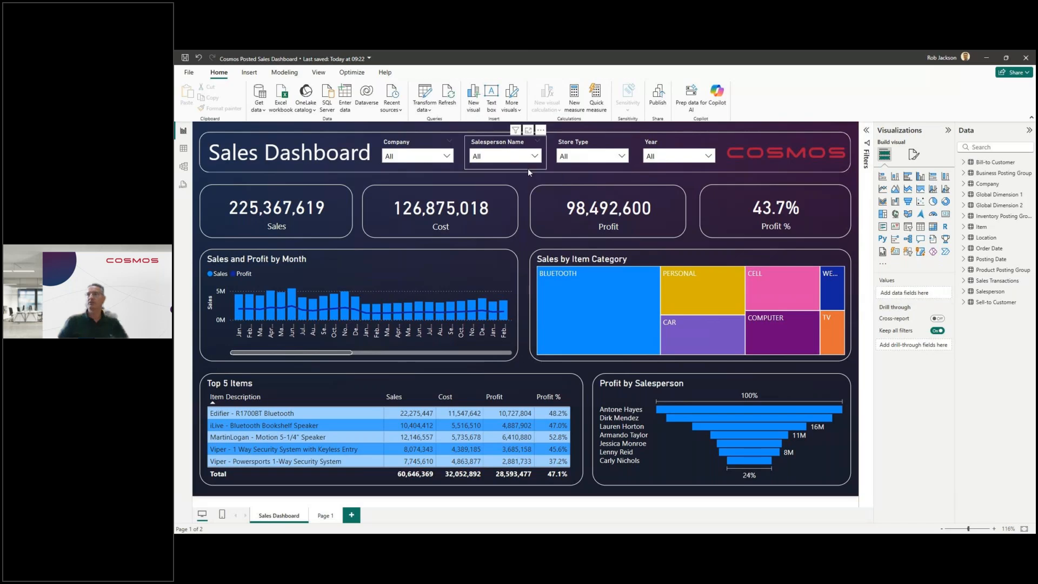
pyautogui.click(534, 157)
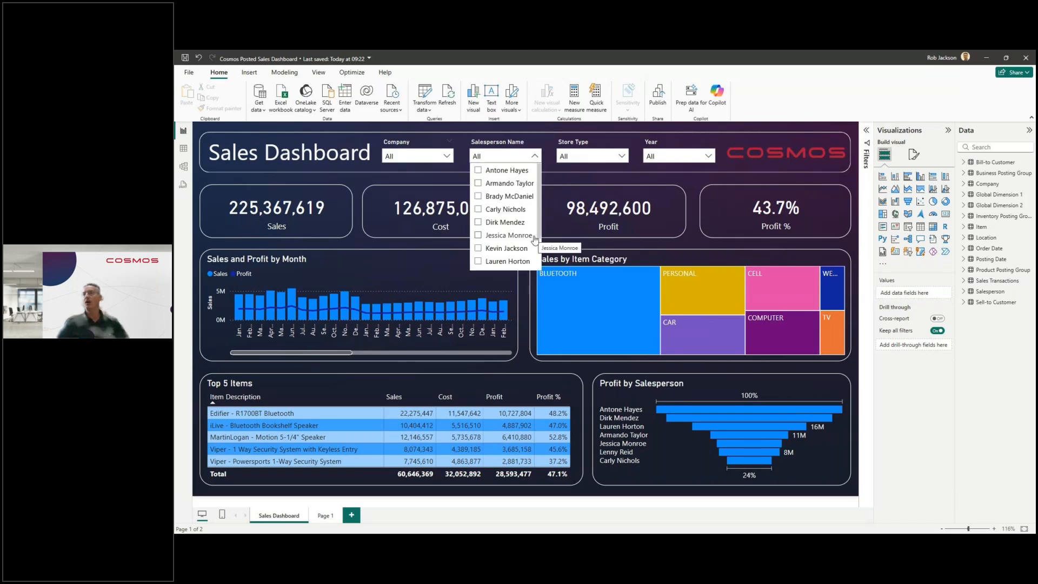
pyautogui.click(479, 235)
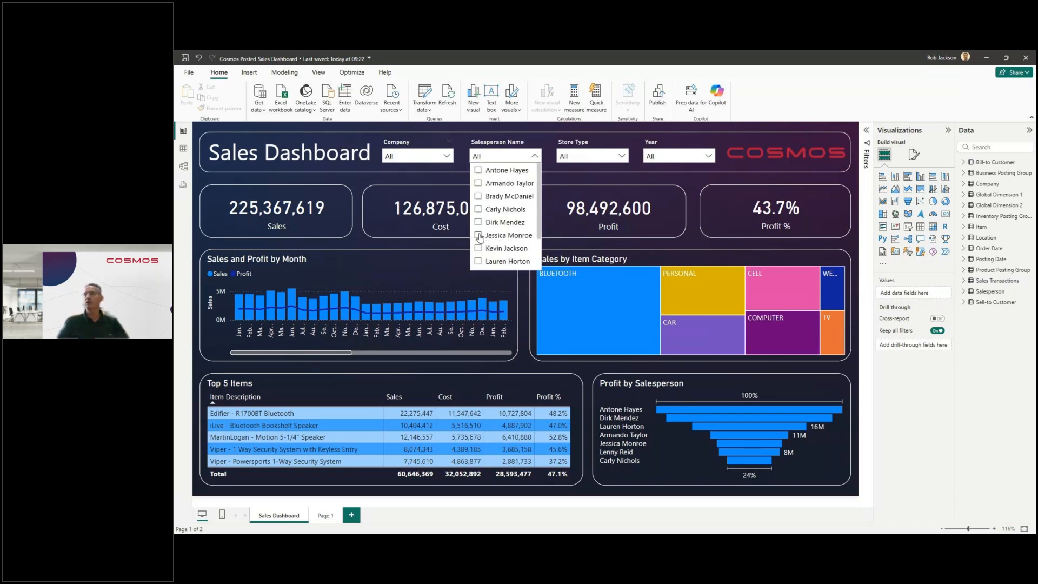
pyautogui.click(708, 156)
pyautogui.scroll(-2, 673, 219)
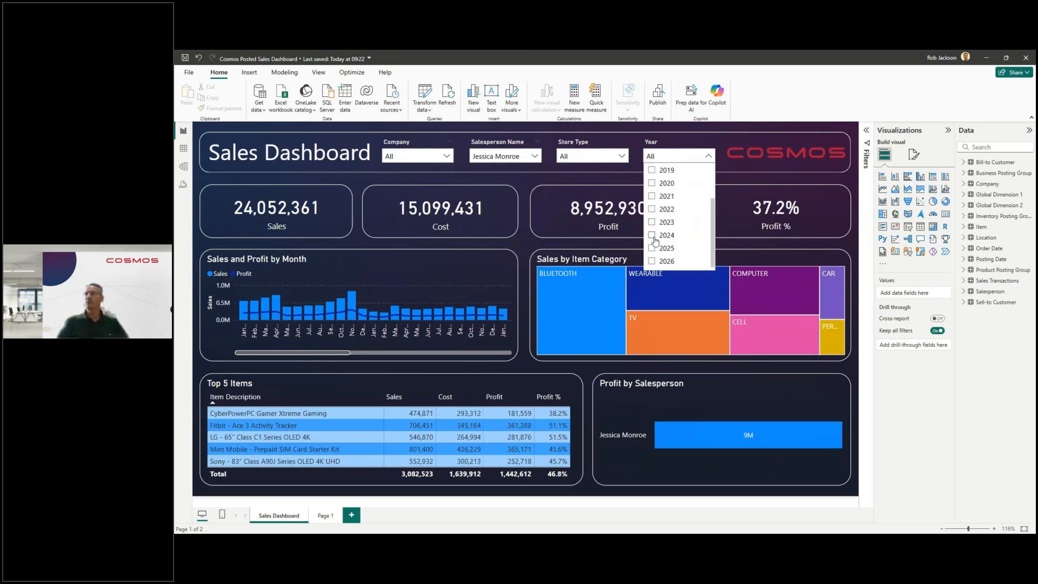
pyautogui.click(653, 235)
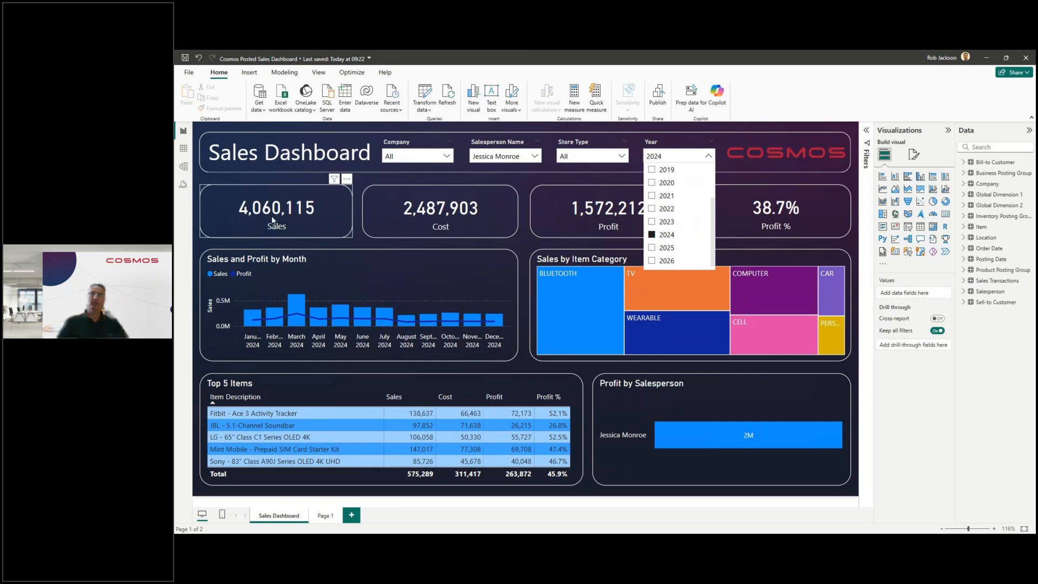
# Step: Switch to the Sales Report for Batch Distribution workbook in the browser and check the grand total of Total Sales on sheet JM
pyautogui.click(986, 58)
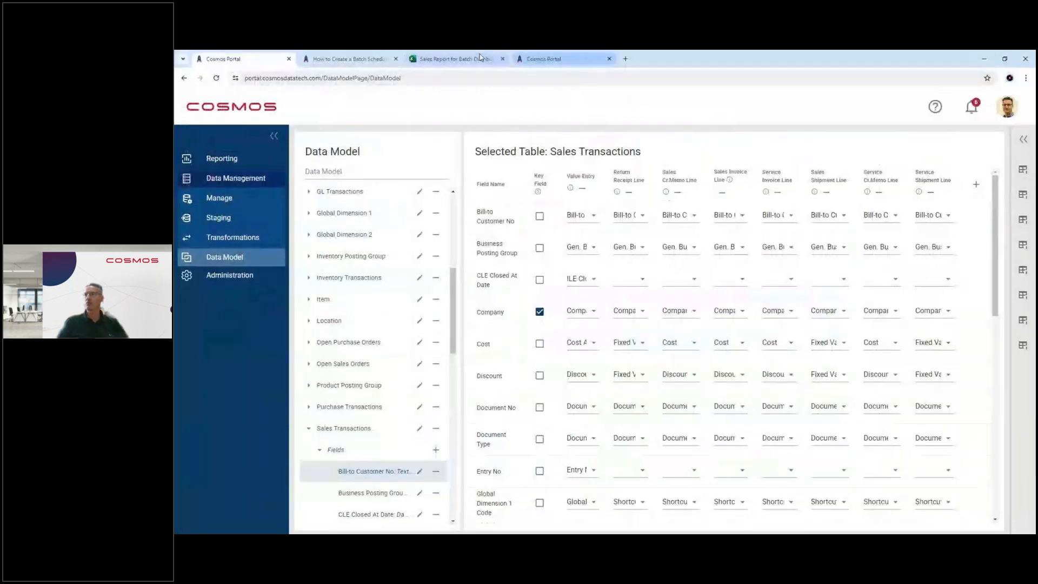
pyautogui.click(447, 62)
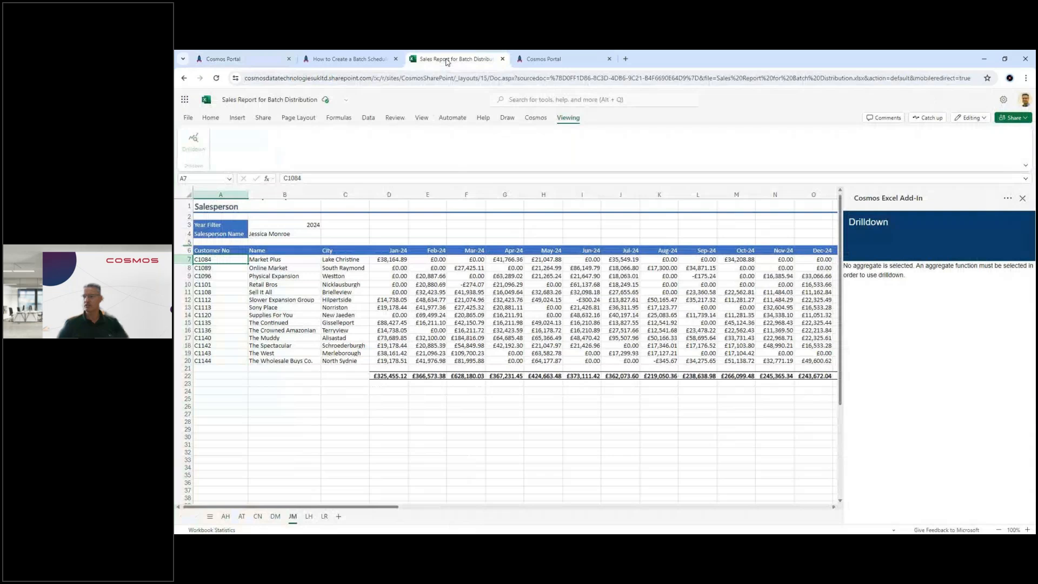
pyautogui.moveTo(330, 507); pyautogui.dragTo(502, 485)
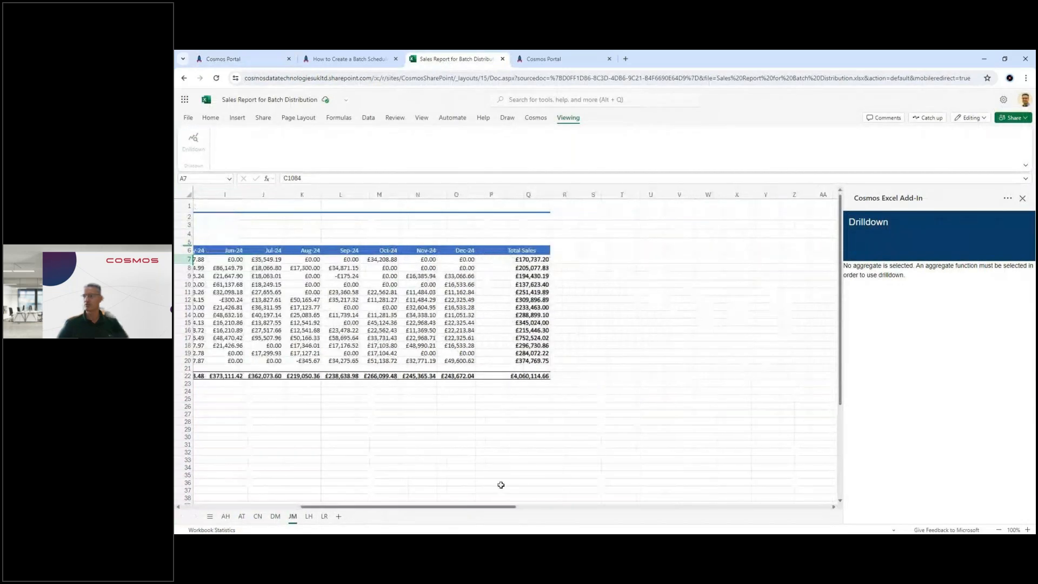
pyautogui.click(537, 377)
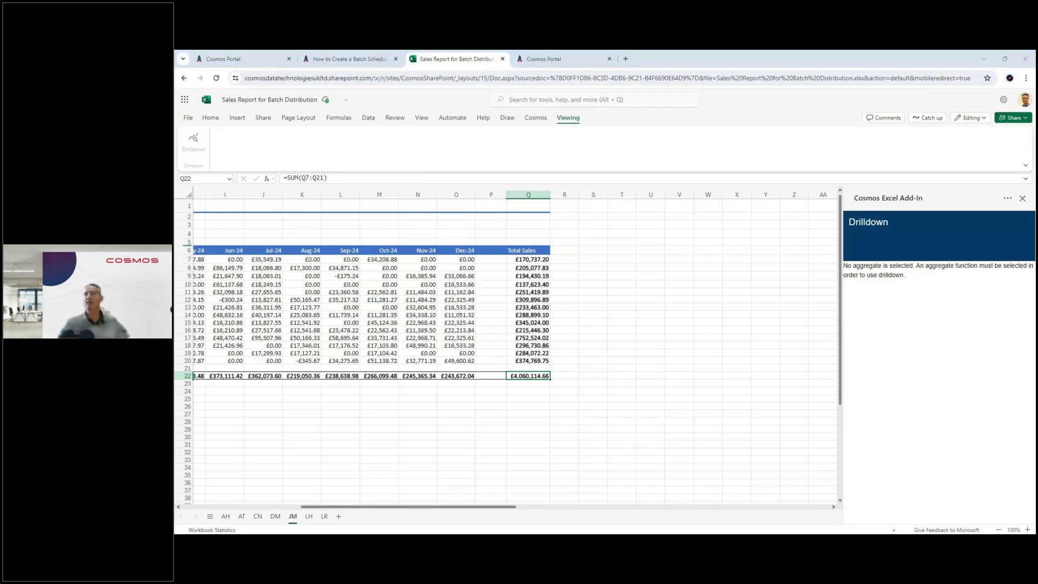
# Step: Switch back to Power BI, filter the dashboard to company Cosmos UK and cross-filter it by the BLUETOOTH item category
pyautogui.hotkey('alt', 'Tab')
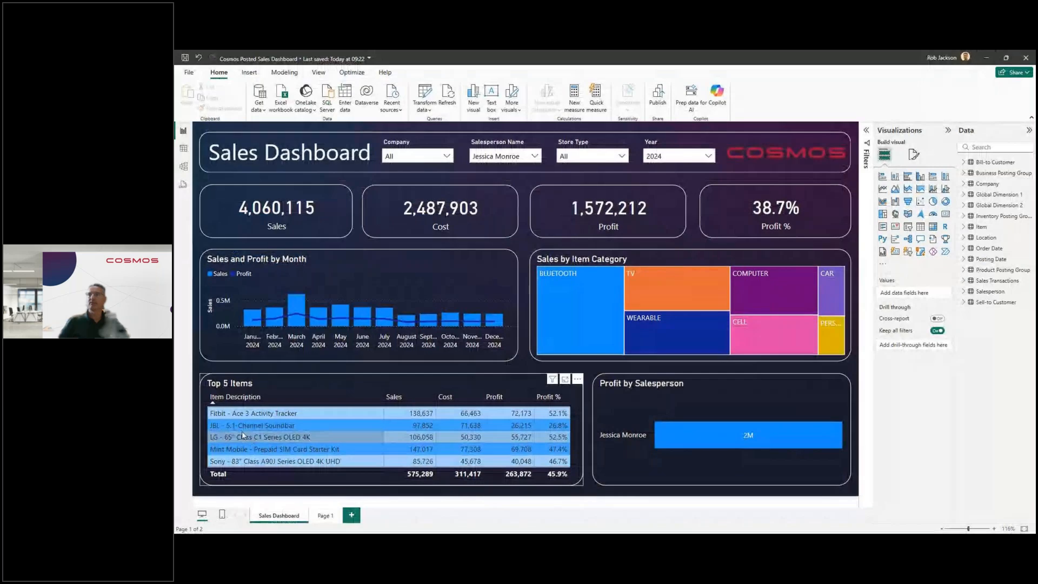
pyautogui.click(447, 157)
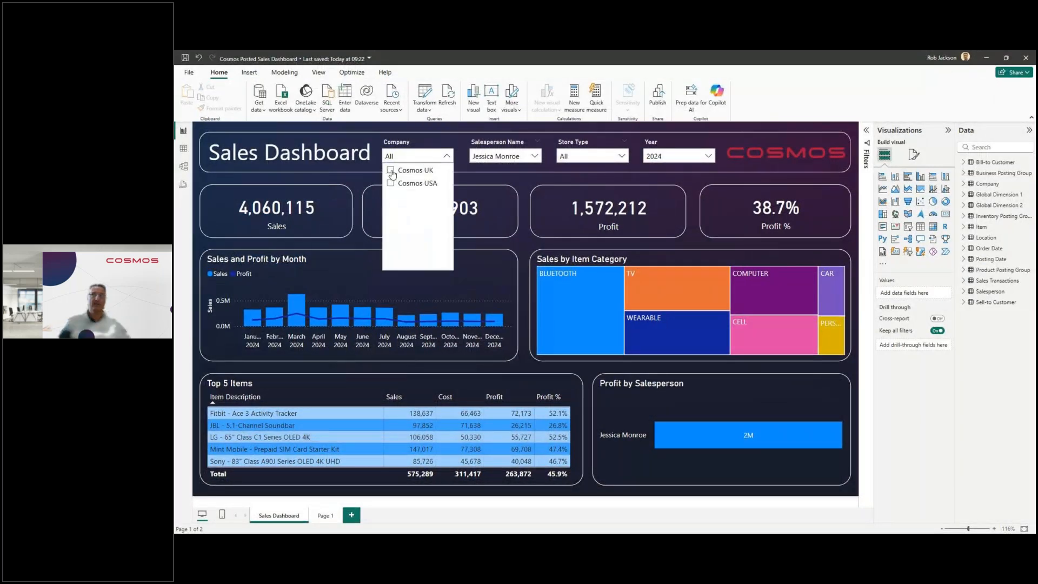
pyautogui.click(392, 172)
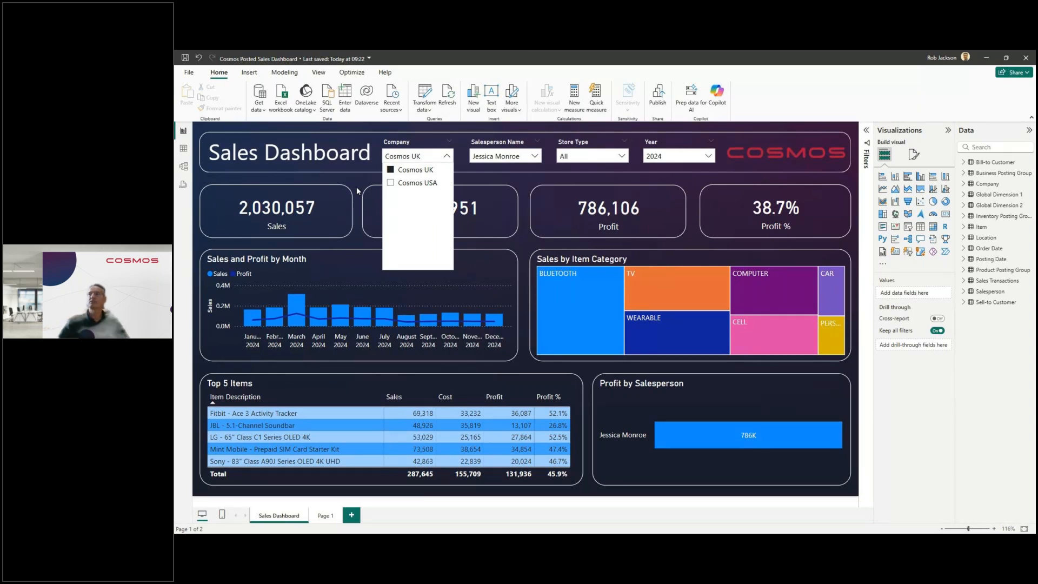
pyautogui.click(521, 241)
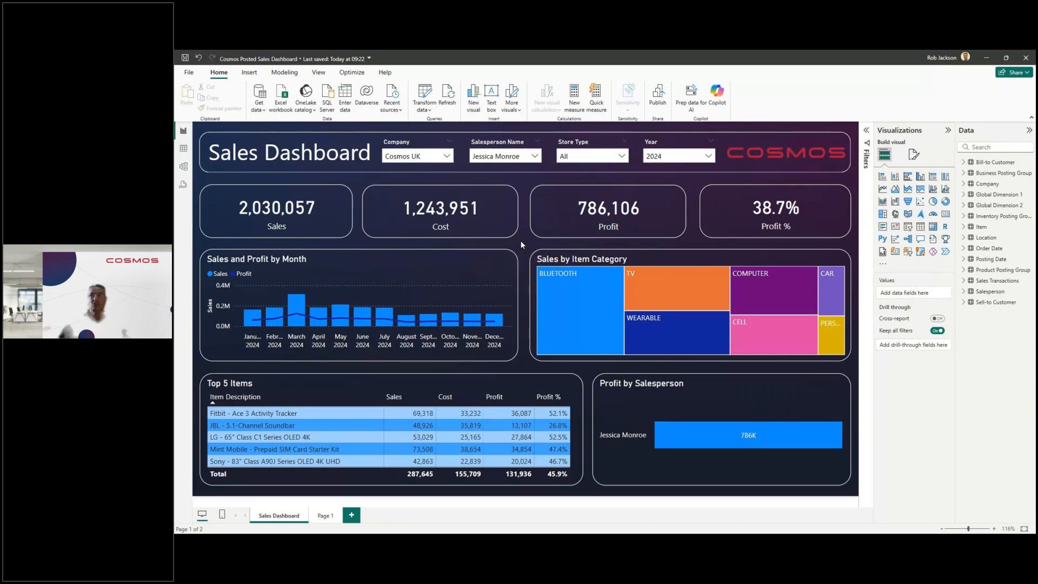
pyautogui.click(553, 313)
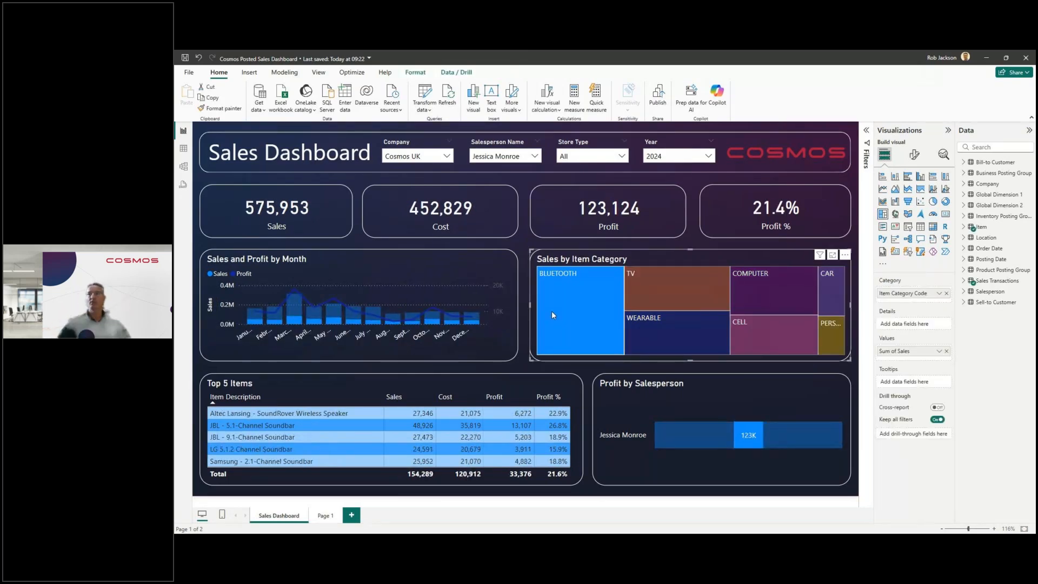
# Step: Examine the table relationships around Sales Transactions in the model diagram, enlarged for reading, and return to the report
pyautogui.click(184, 169)
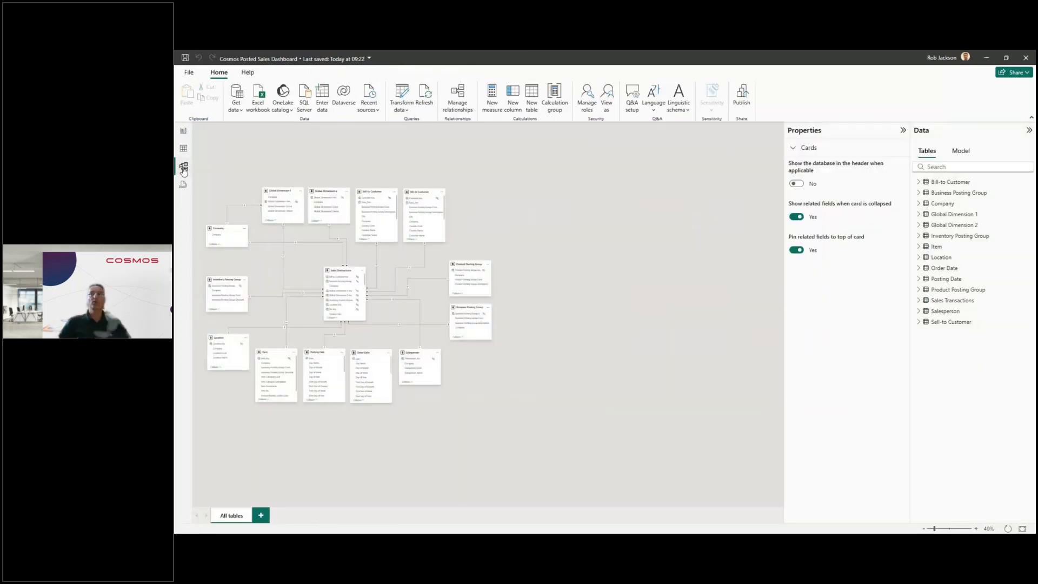
pyautogui.click(978, 529)
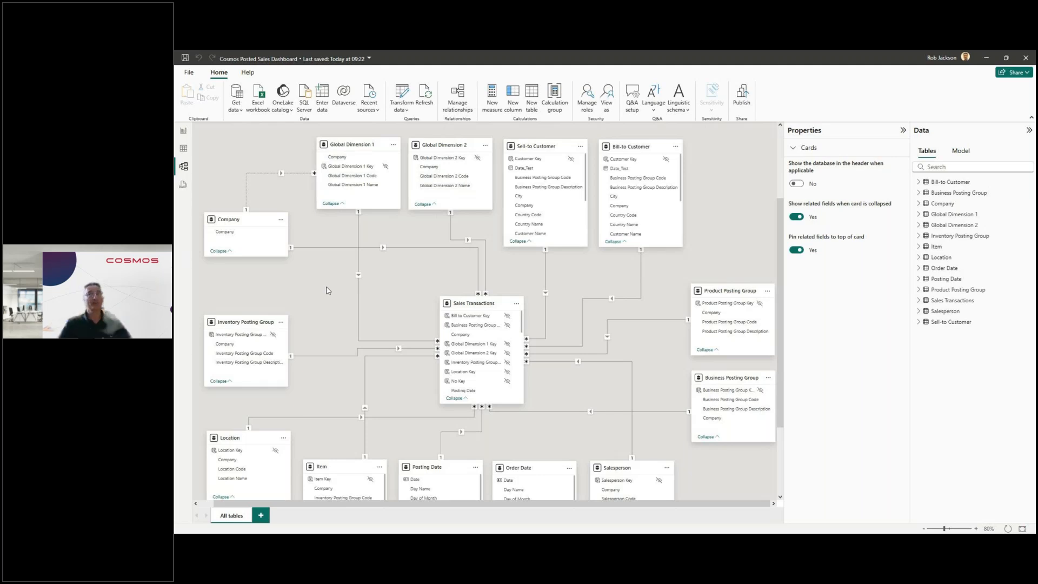
pyautogui.click(184, 132)
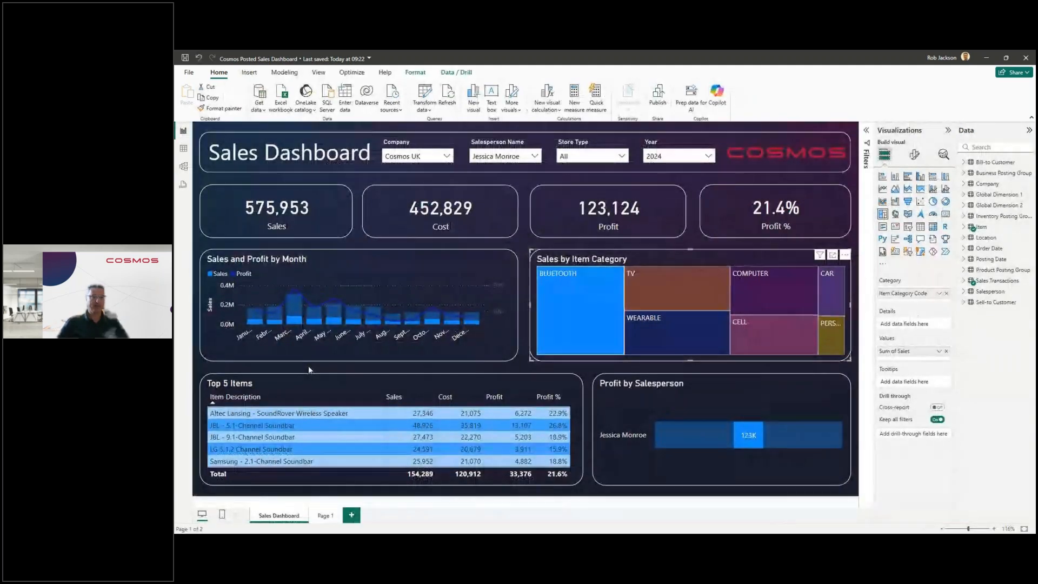
# Step: Add a new report page with a treemap that uses Sales from the Sales Transactions table as its values
pyautogui.click(352, 516)
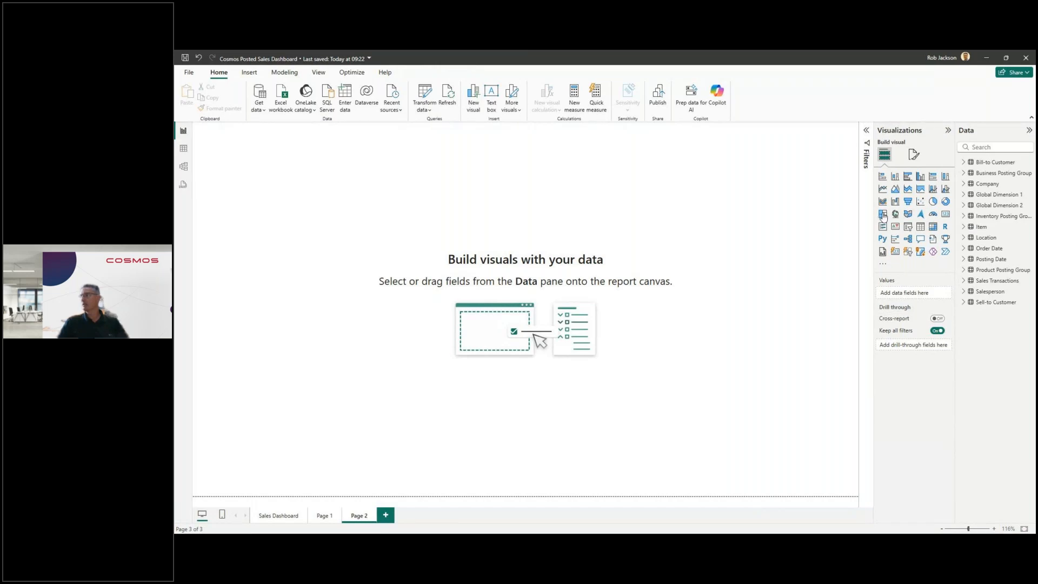
pyautogui.click(963, 281)
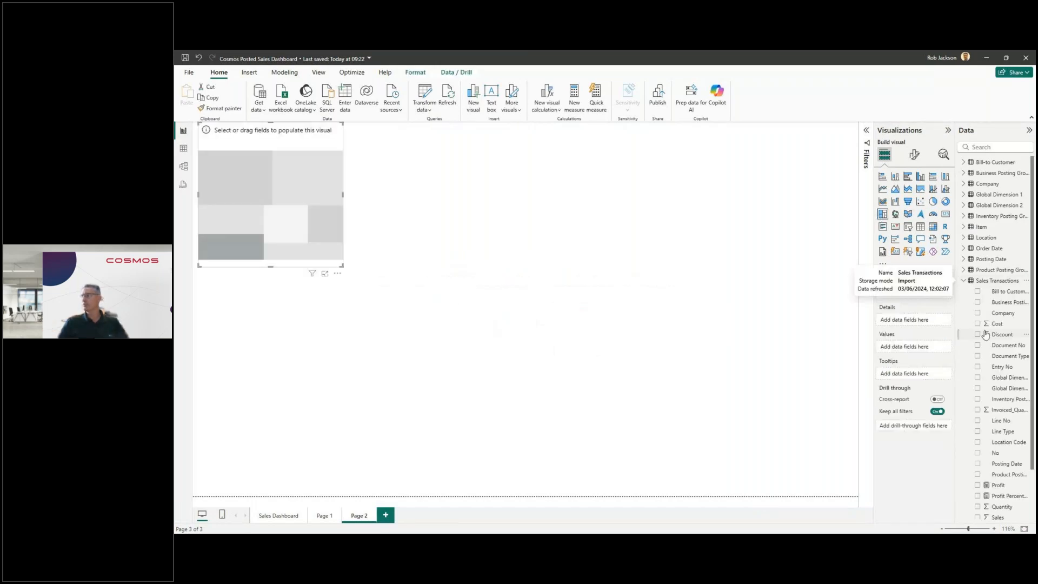
pyautogui.scroll(-2, 995, 346)
pyautogui.click(978, 460)
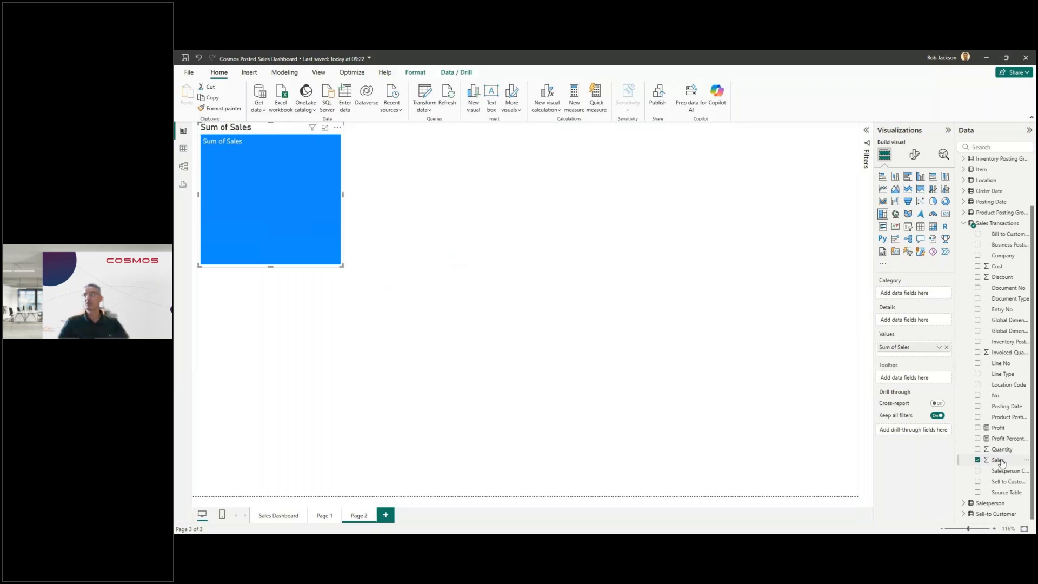
# Step: Group the treemap by the Item table's Item Category Description field and enlarge it to cover about half the page width
pyautogui.scroll(1, 983, 304)
pyautogui.scroll(3, 983, 304)
pyautogui.click(964, 227)
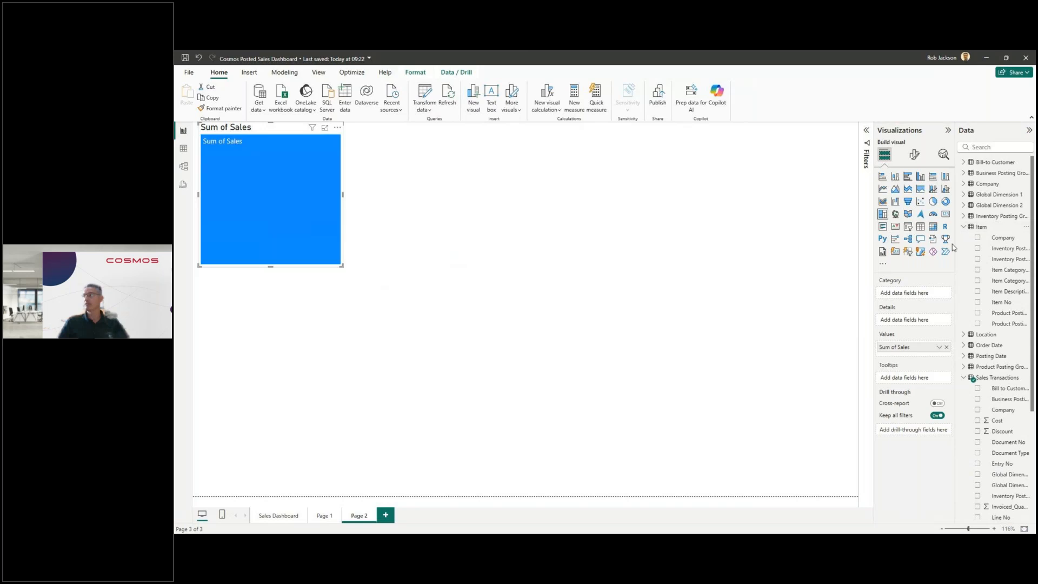
pyautogui.click(978, 281)
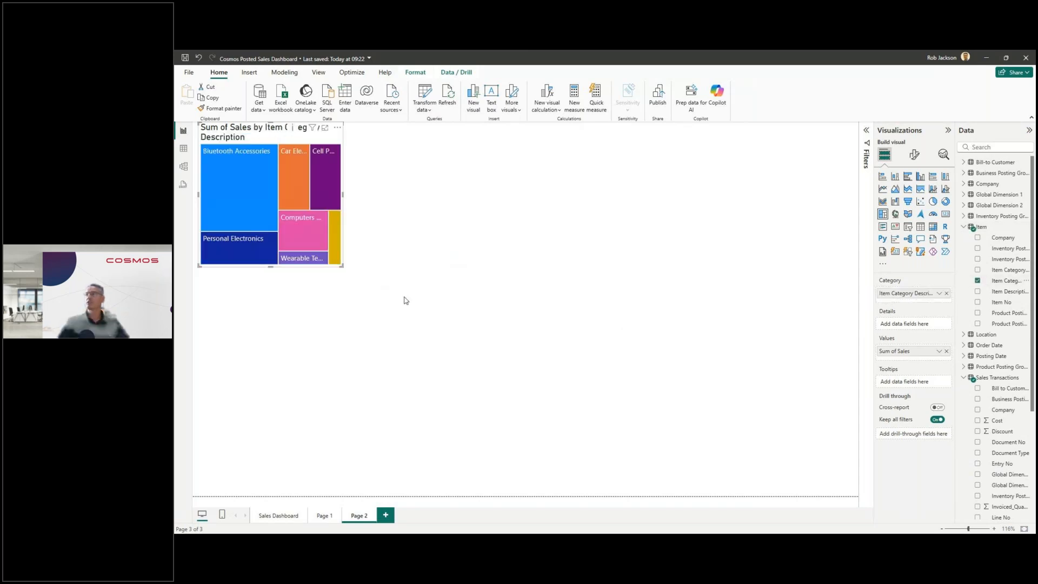
pyautogui.moveTo(342, 267); pyautogui.dragTo(518, 320)
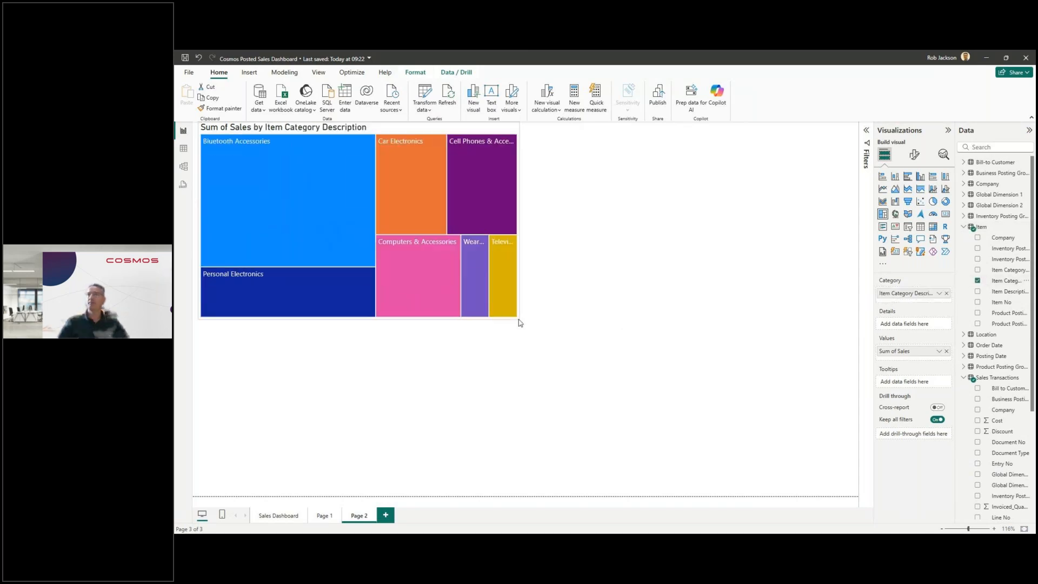
# Step: Add a slicer below the treemap that uses Year from the Posting Date table
pyautogui.click(615, 169)
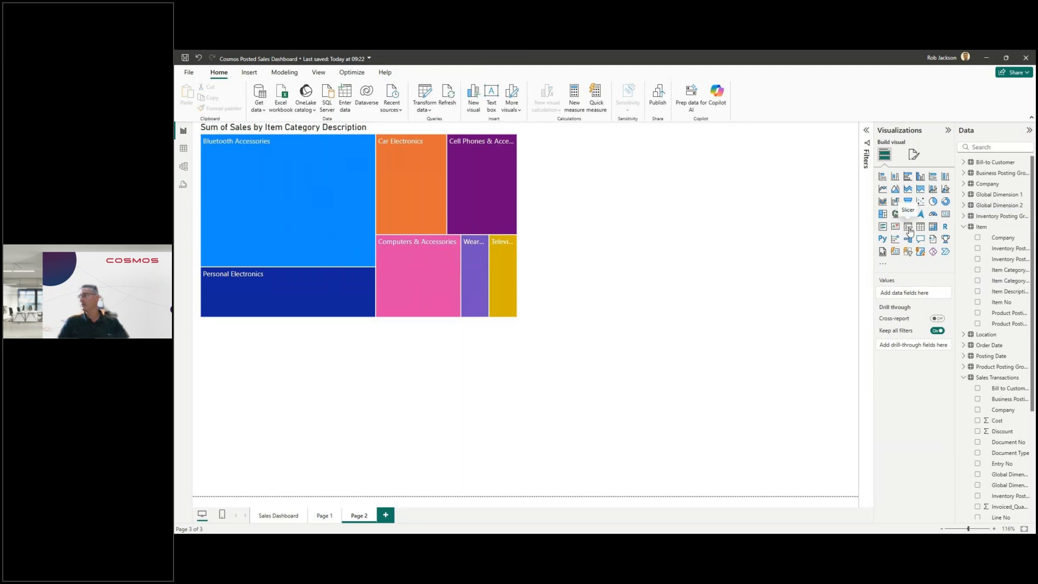
pyautogui.click(908, 226)
pyautogui.click(964, 227)
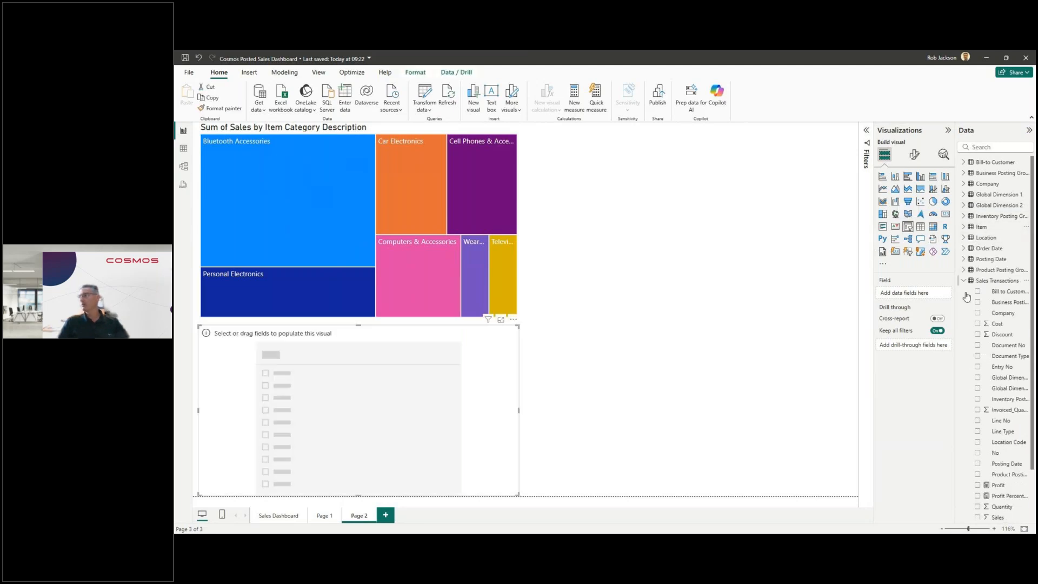
pyautogui.click(965, 281)
pyautogui.click(964, 259)
pyautogui.scroll(-1, 976, 377)
pyautogui.scroll(-3, 976, 377)
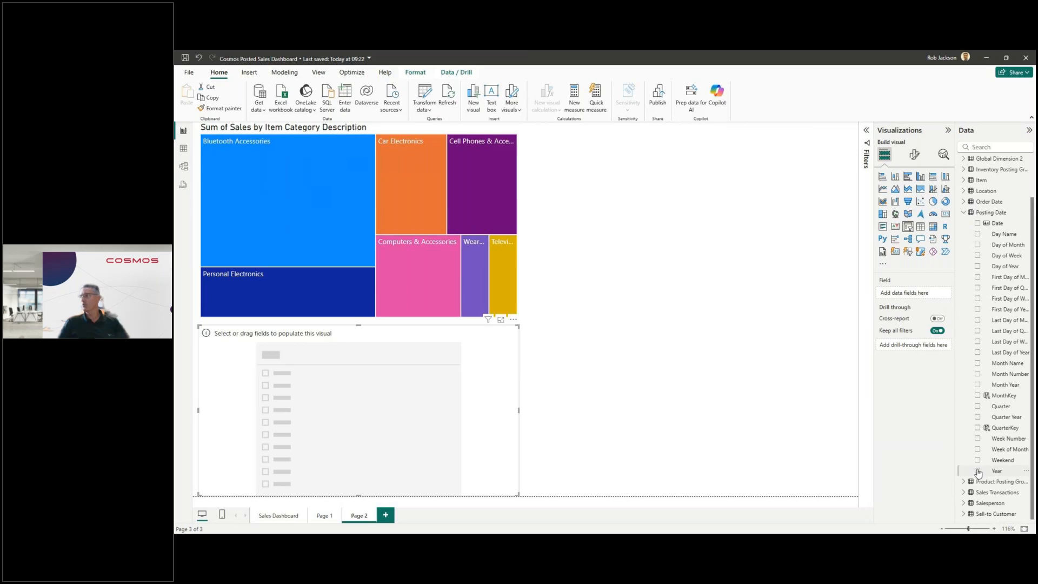
pyautogui.click(977, 470)
# Step: Limit the Year slicer to the range 2019 to 2022 and deselect it
pyautogui.moveTo(211, 363); pyautogui.dragTo(320, 364)
pyautogui.moveTo(508, 363); pyautogui.dragTo(399, 366)
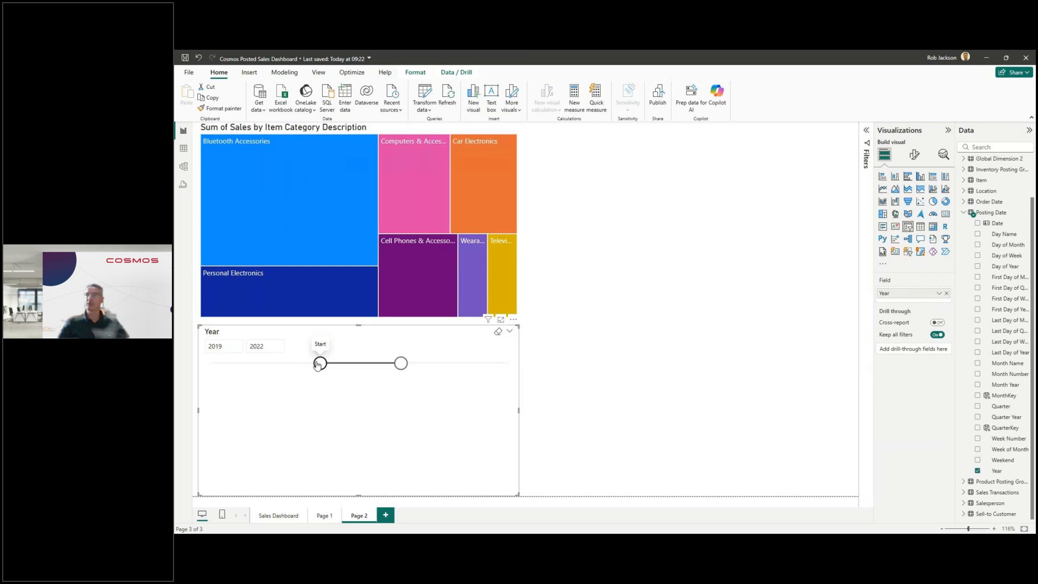
pyautogui.click(266, 348)
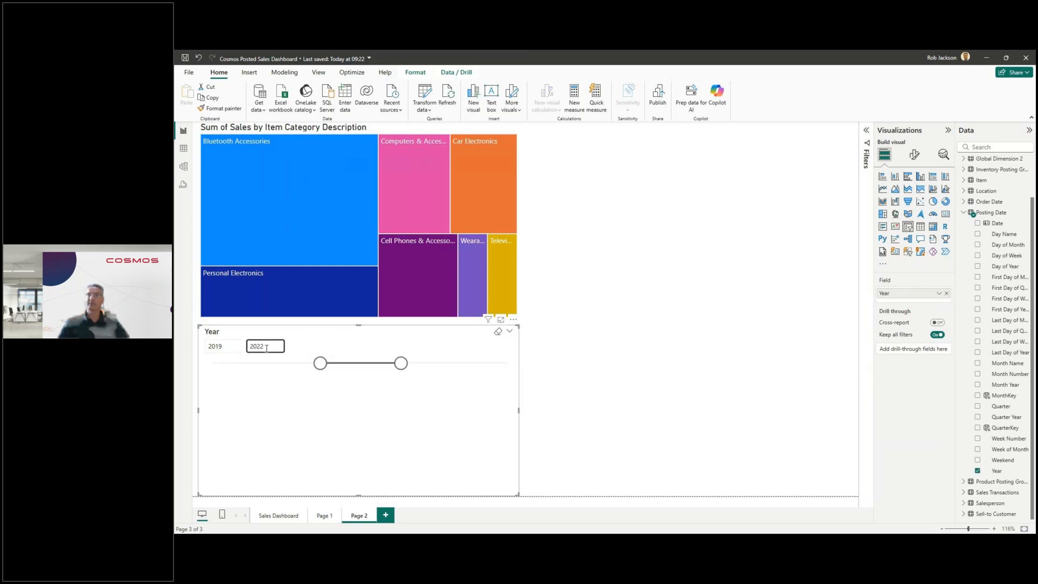
pyautogui.click(612, 215)
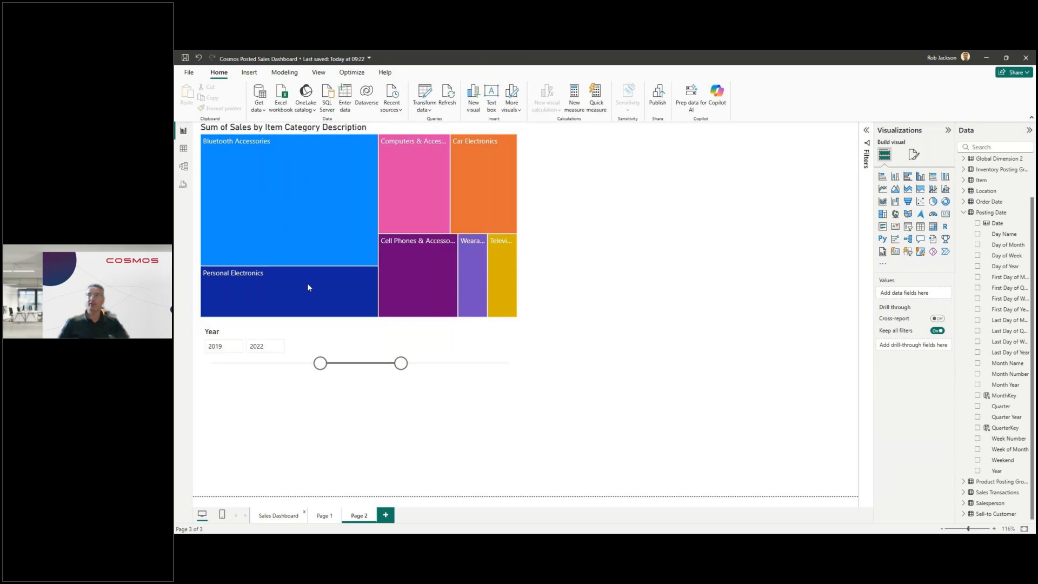
# Step: Return to the Sales Dashboard page, switch to the Cosmos Portal in the browser and open its Power BI reporting section
pyautogui.click(279, 516)
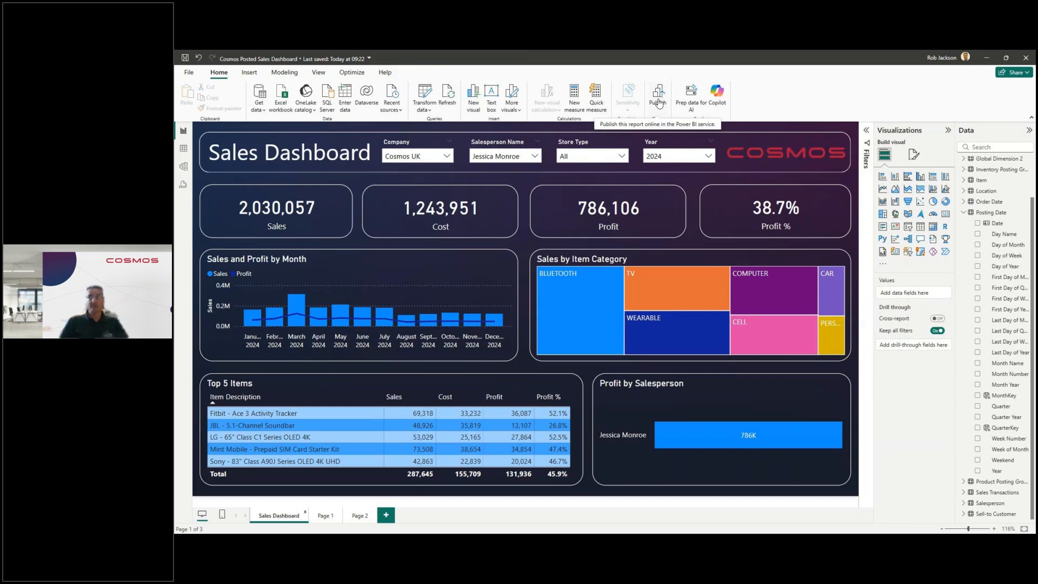
pyautogui.click(986, 59)
pyautogui.click(246, 59)
pyautogui.click(219, 160)
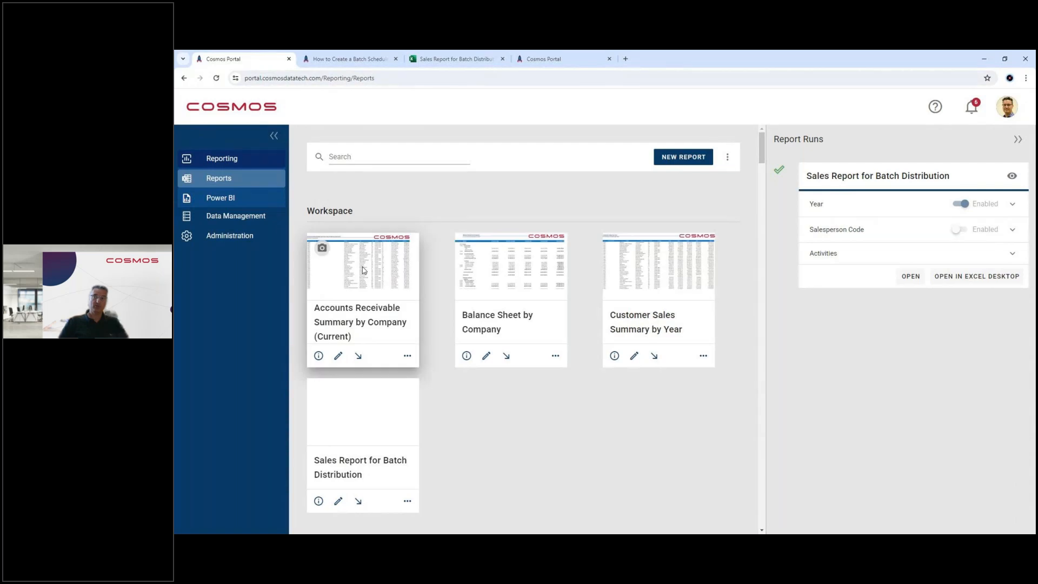
pyautogui.click(221, 201)
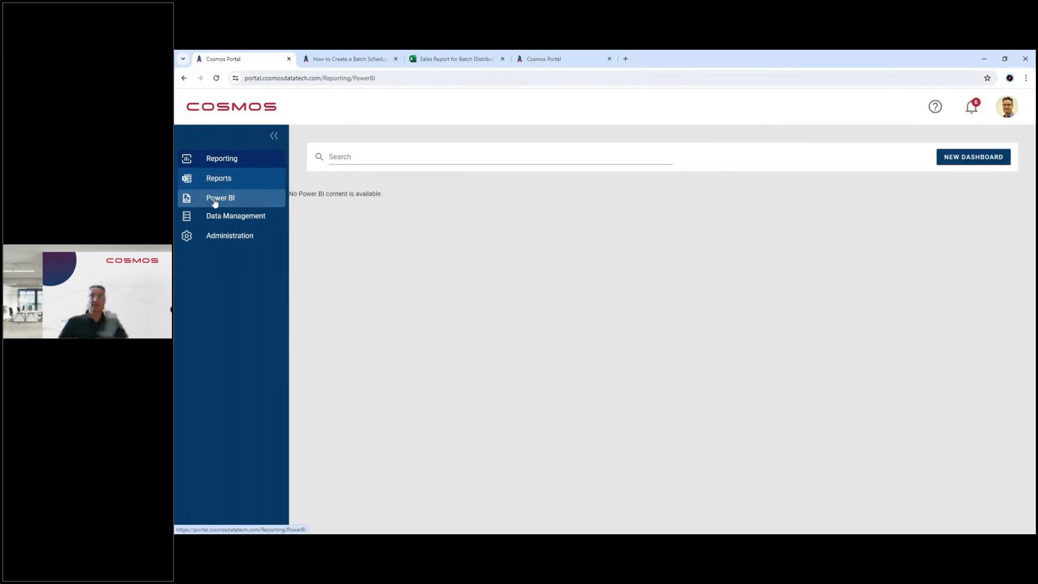
# Step: View the Cosmos Posted Sales Dashboard listed under Cosmos Dashboards, signing in to Power BI to display it, and close it
pyautogui.scroll(-2, 429, 346)
pyautogui.scroll(-3, 428, 346)
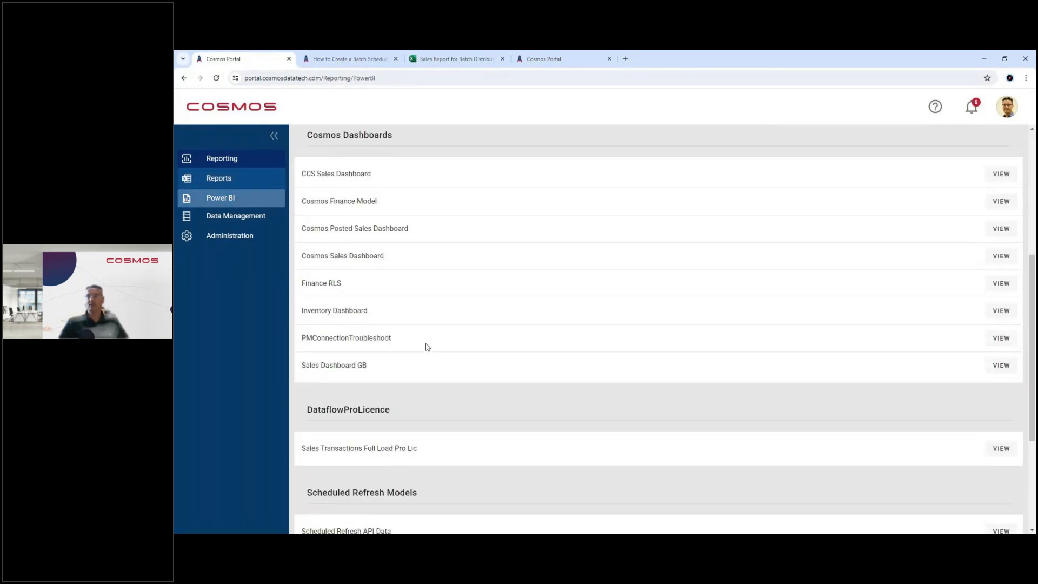
pyautogui.moveTo(424, 231); pyautogui.dragTo(299, 233)
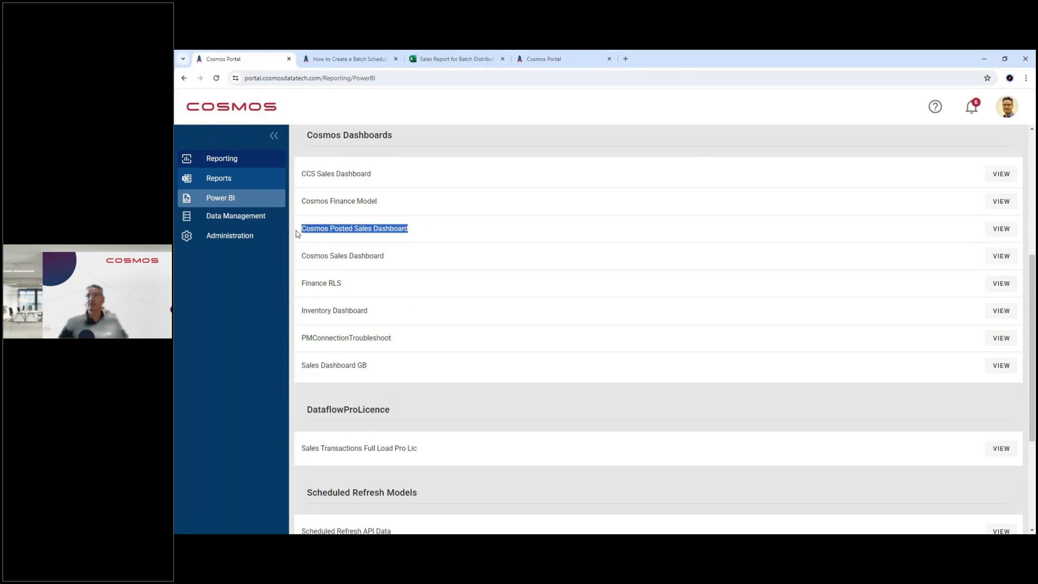
pyautogui.click(1001, 229)
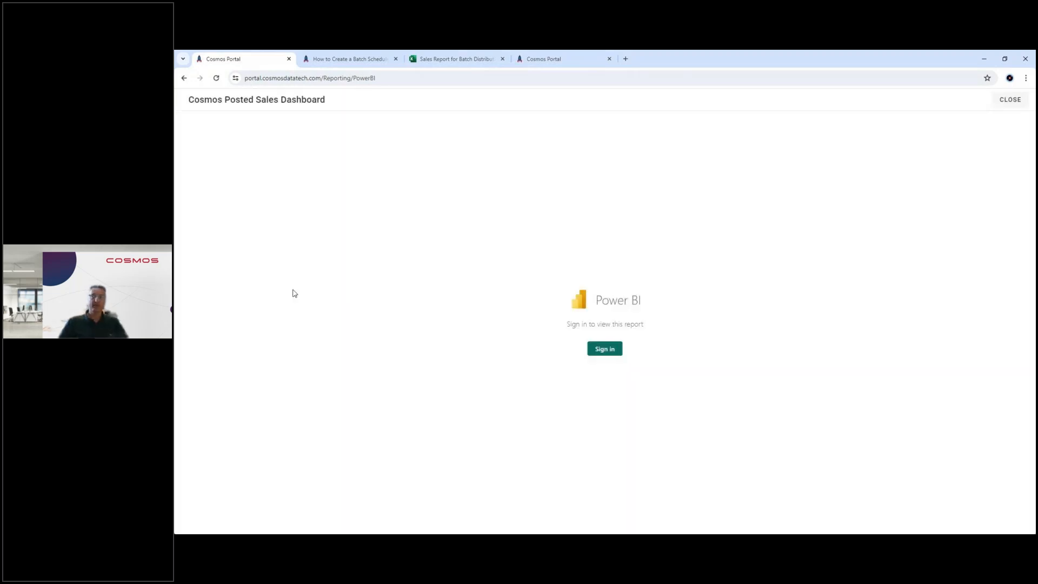
pyautogui.click(604, 350)
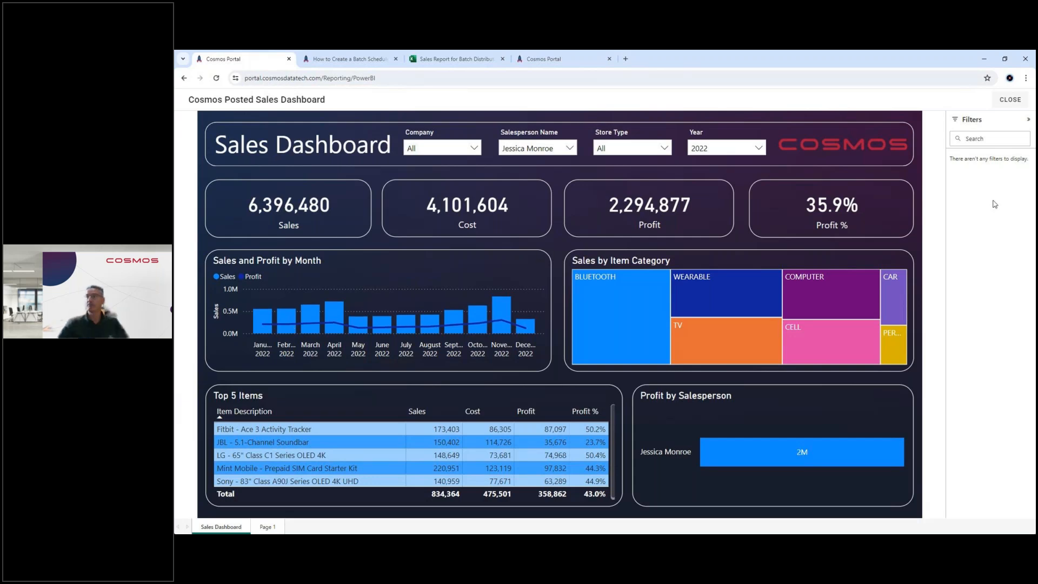
pyautogui.click(1005, 100)
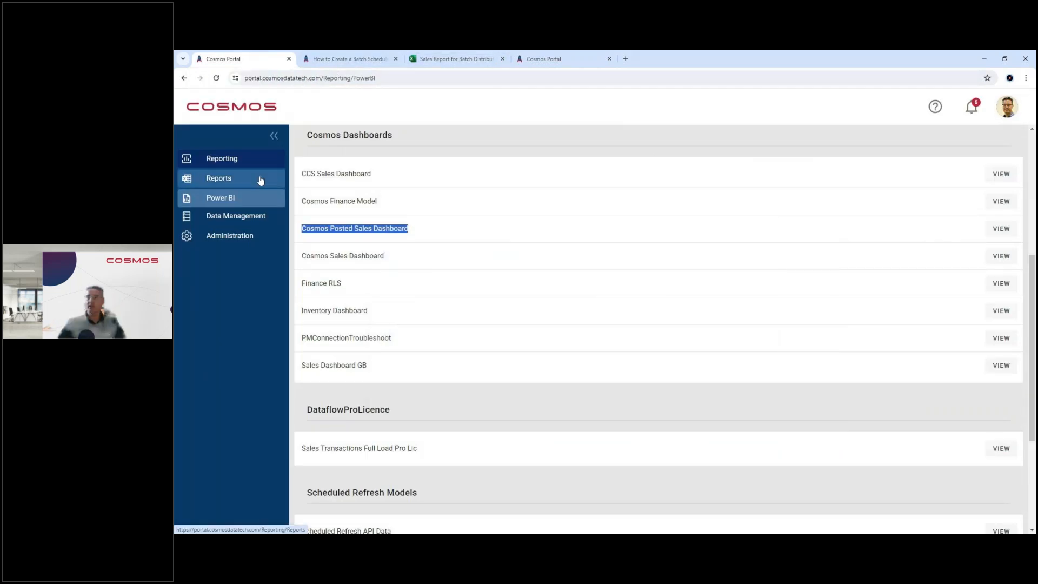
# Step: Switch from the browser to the PowerPoint slide show at the Solution Overview slide
pyautogui.hotkey('alt', 'Tab')
pyautogui.press('super+Tab')
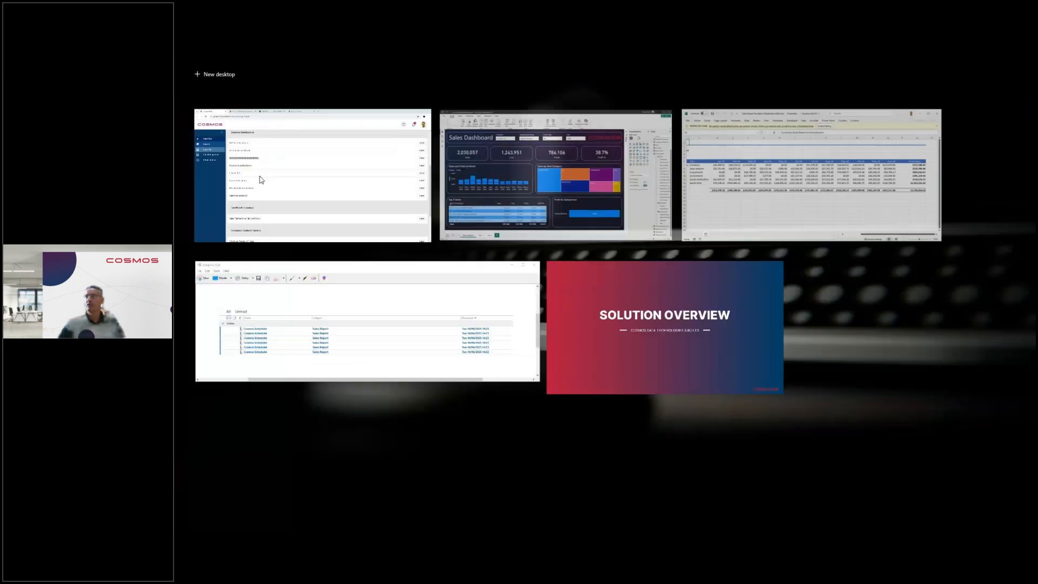
pyautogui.click(620, 310)
pyautogui.hotkey('alt', 'Tab')
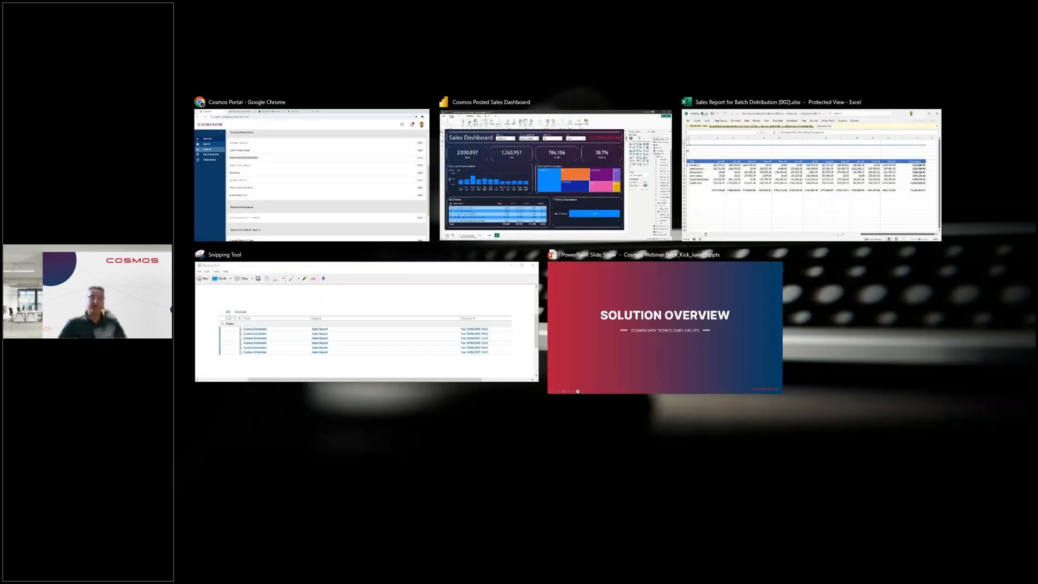
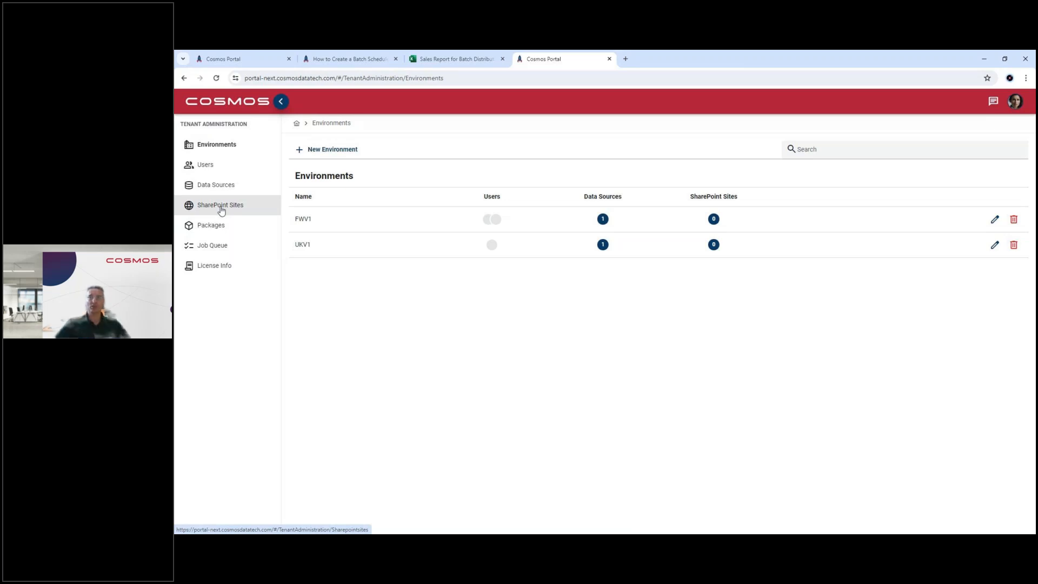
# Step: Review the tenant's SharePoint Sites and Data Sources, inspecting the SandboxUK data source's details and closing them
pyautogui.click(222, 210)
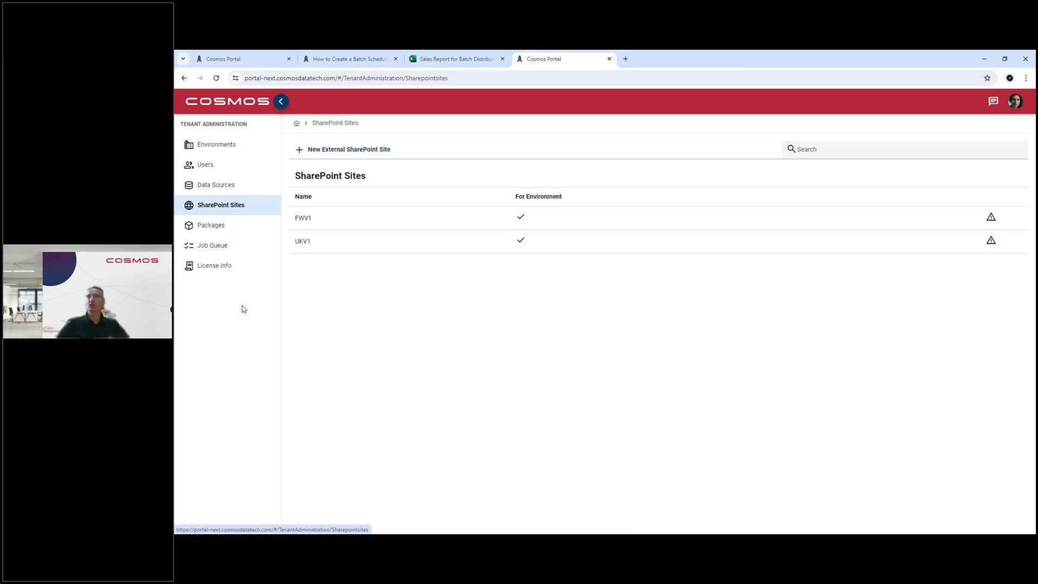
pyautogui.click(226, 187)
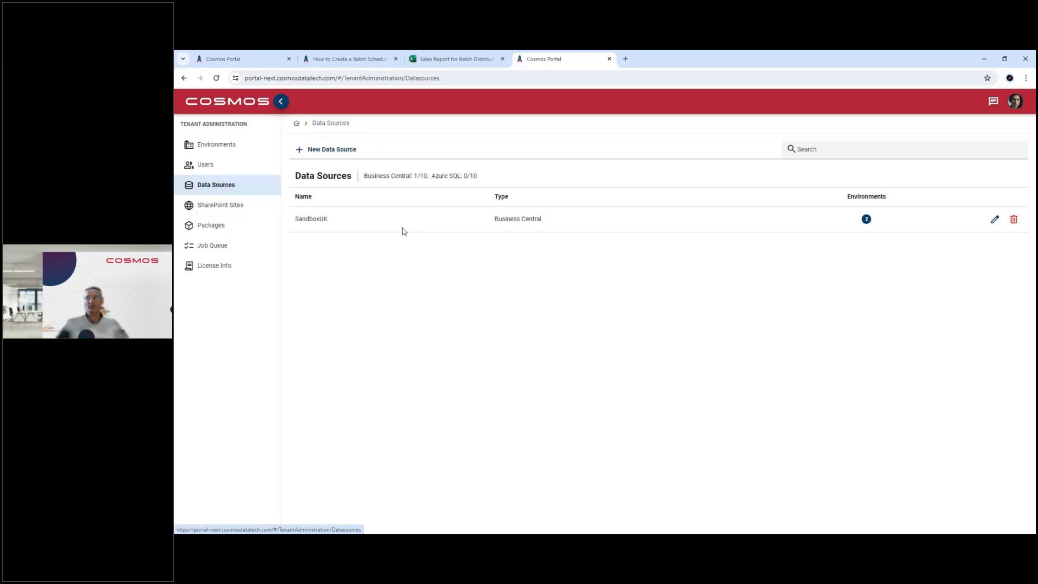
pyautogui.click(994, 220)
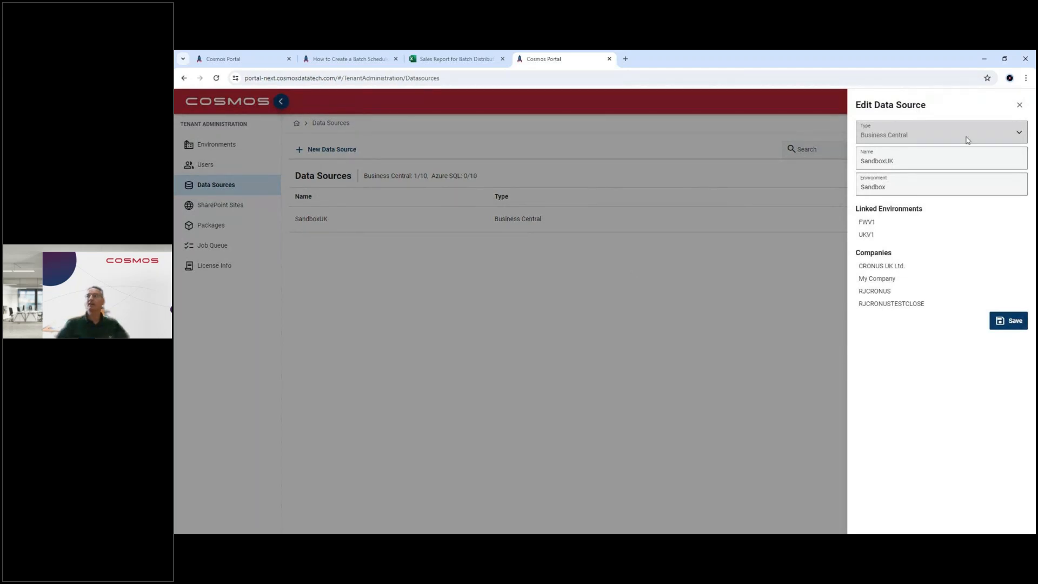
pyautogui.click(1020, 107)
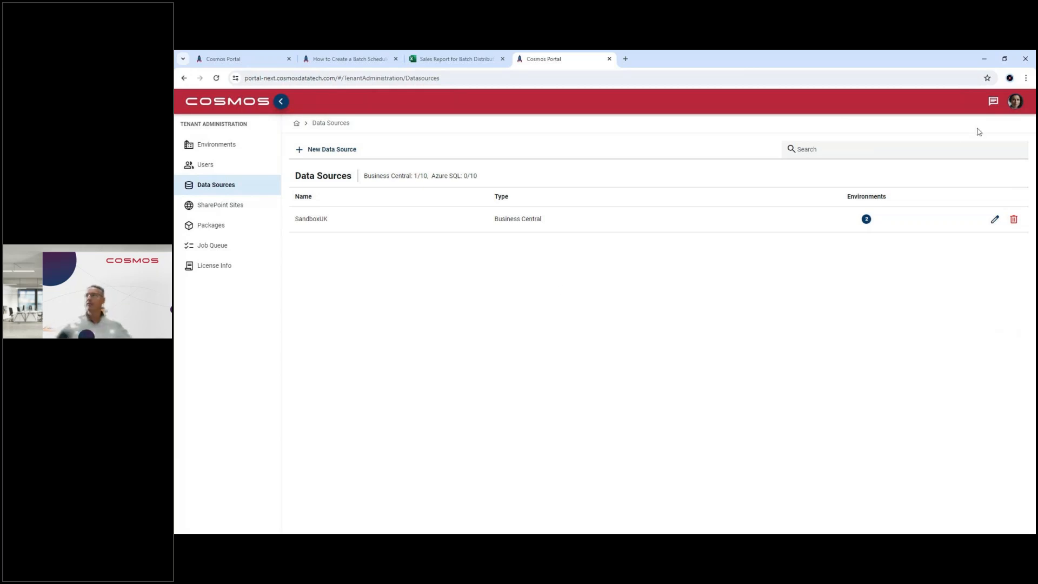
# Step: Switch to the UKV1 environment, look into the Sales folder of its Report Templates and return to the folder list
pyautogui.click(1017, 103)
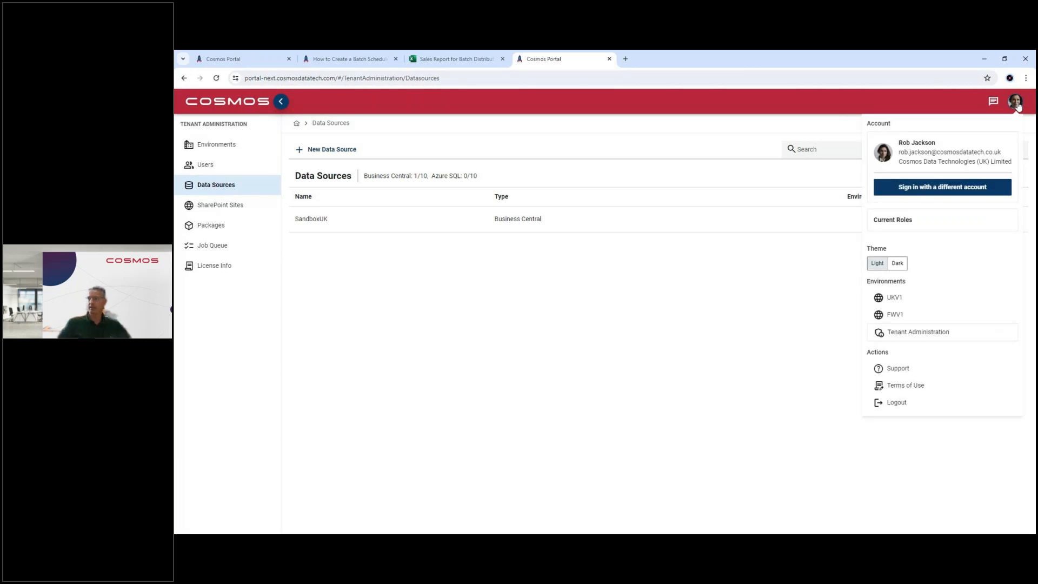
pyautogui.click(911, 301)
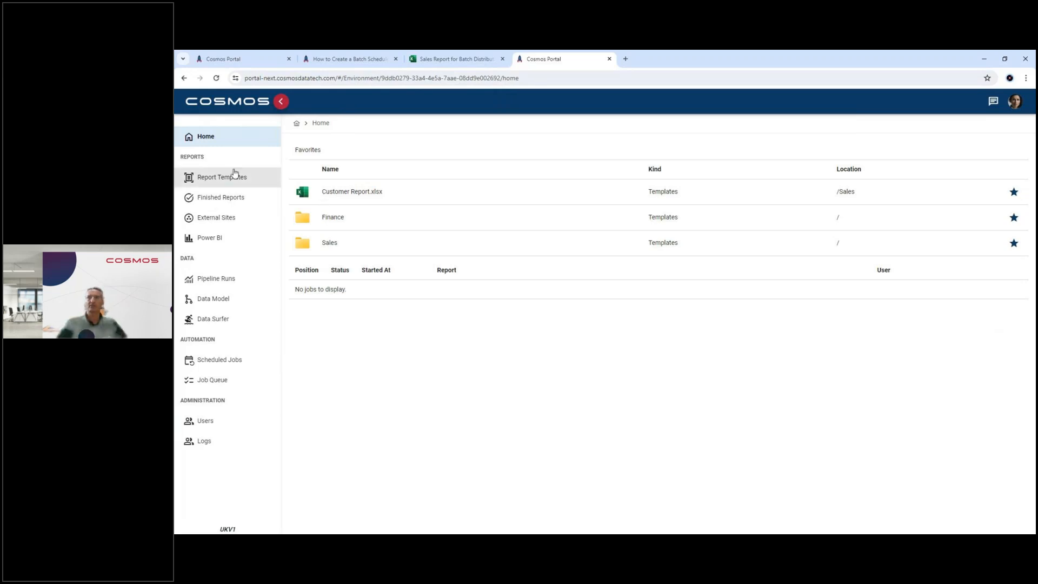
pyautogui.click(221, 179)
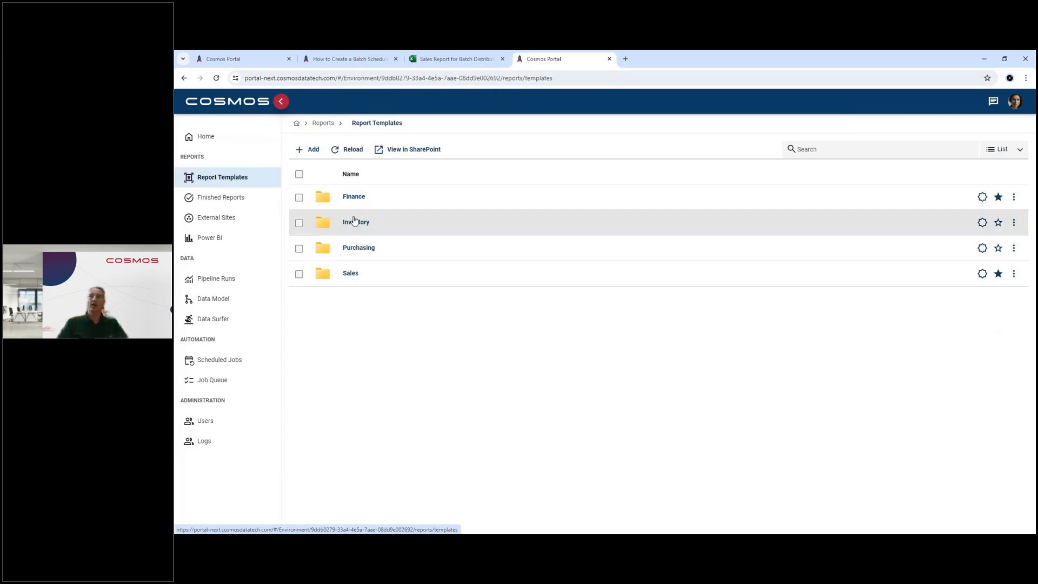
pyautogui.click(350, 274)
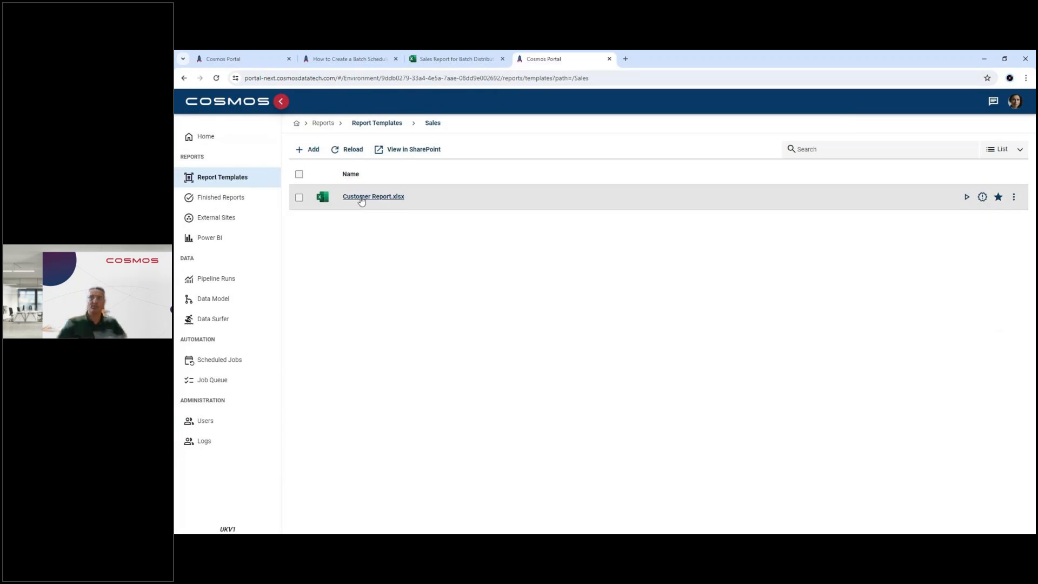
pyautogui.click(376, 123)
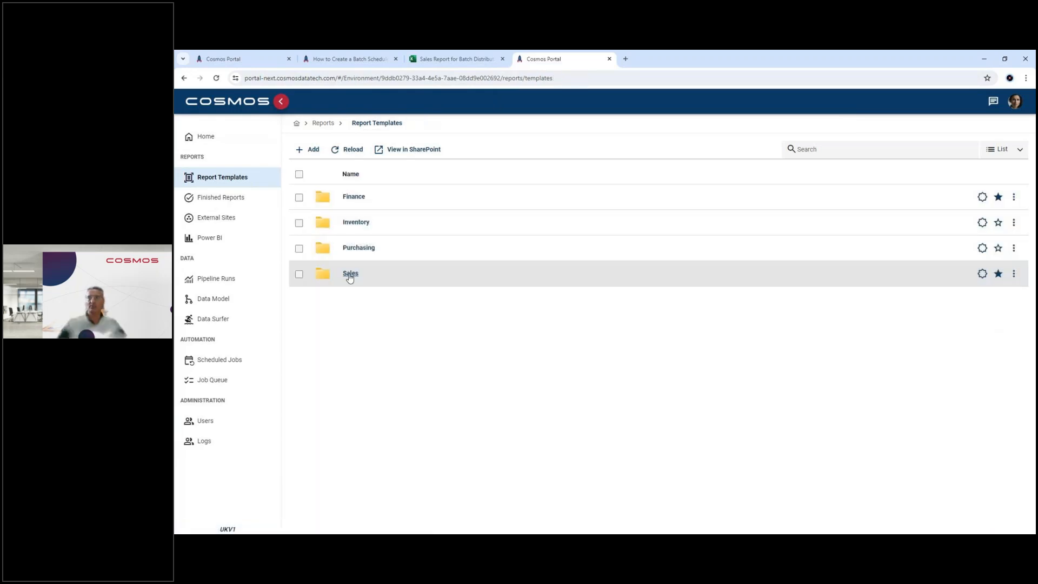
# Step: View the report template folders in SharePoint, return to the Cosmos Portal and show the templates in Grid view
pyautogui.click(410, 150)
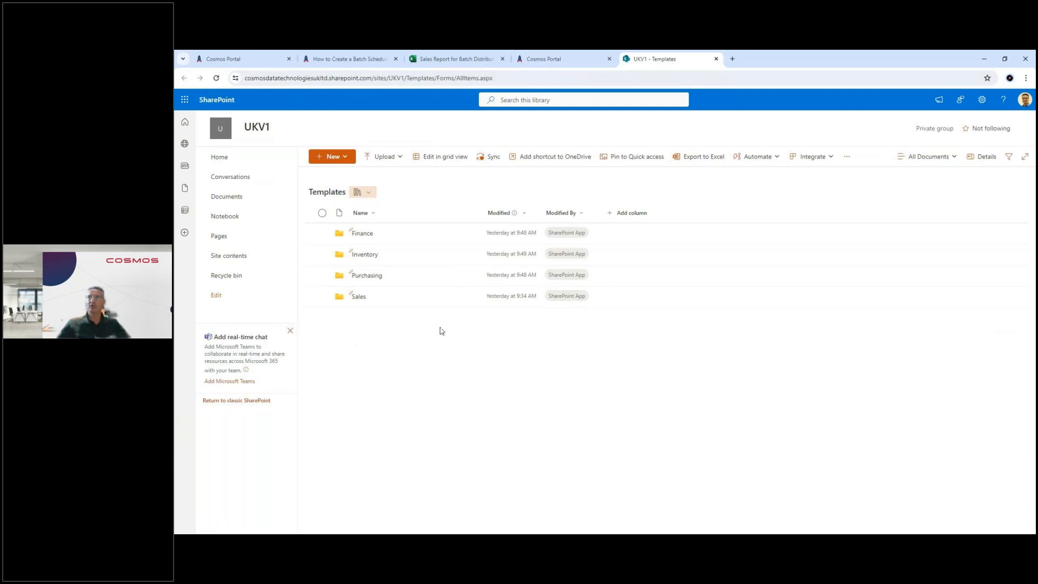
pyautogui.click(567, 59)
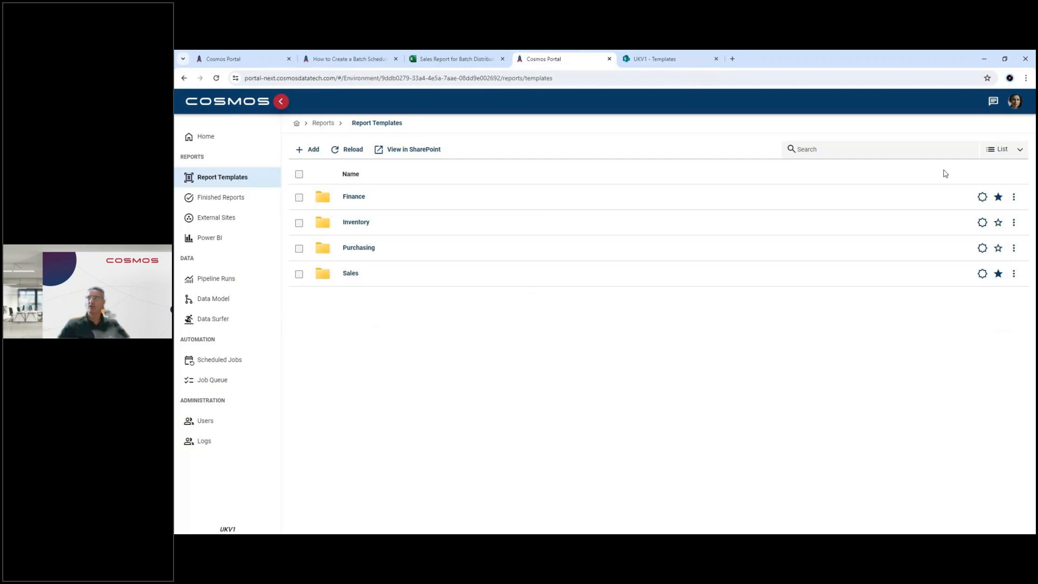
pyautogui.click(998, 150)
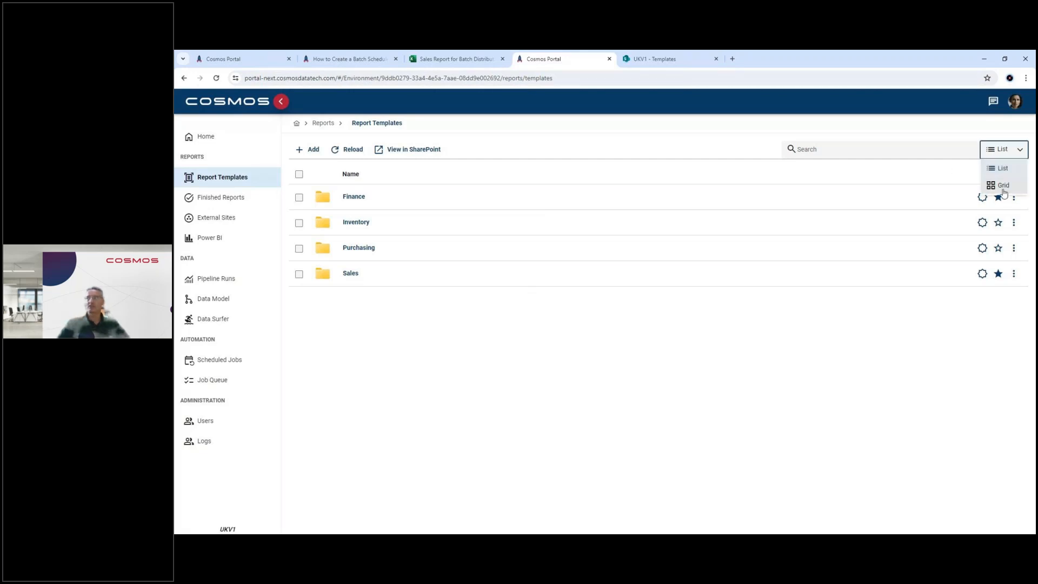
pyautogui.click(1002, 190)
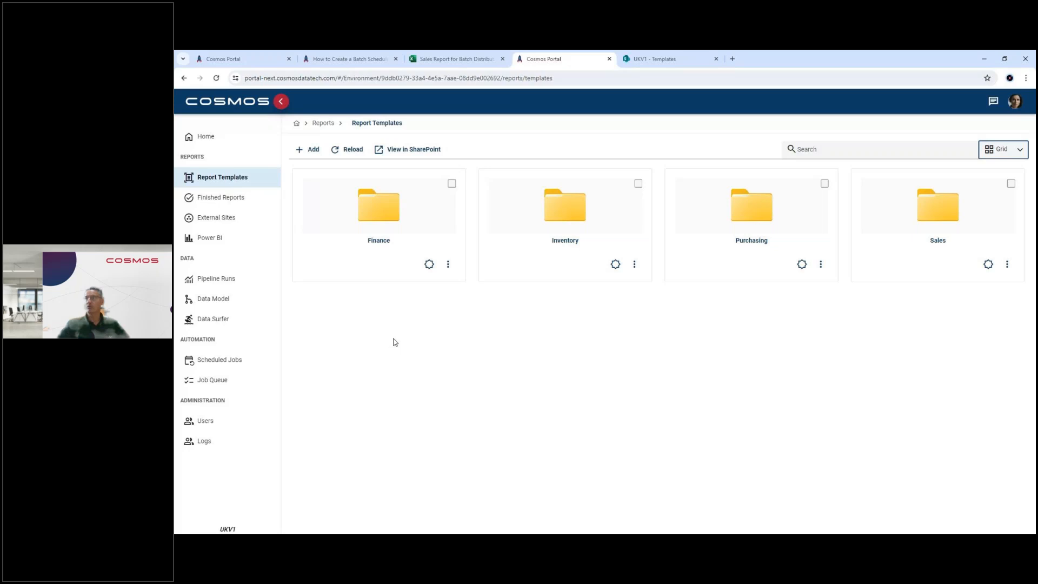
# Step: Open the Sales folder and inspect the version history of Customer Report.xlsx, highlighting the version 3 check-in message, and close it
pyautogui.click(937, 240)
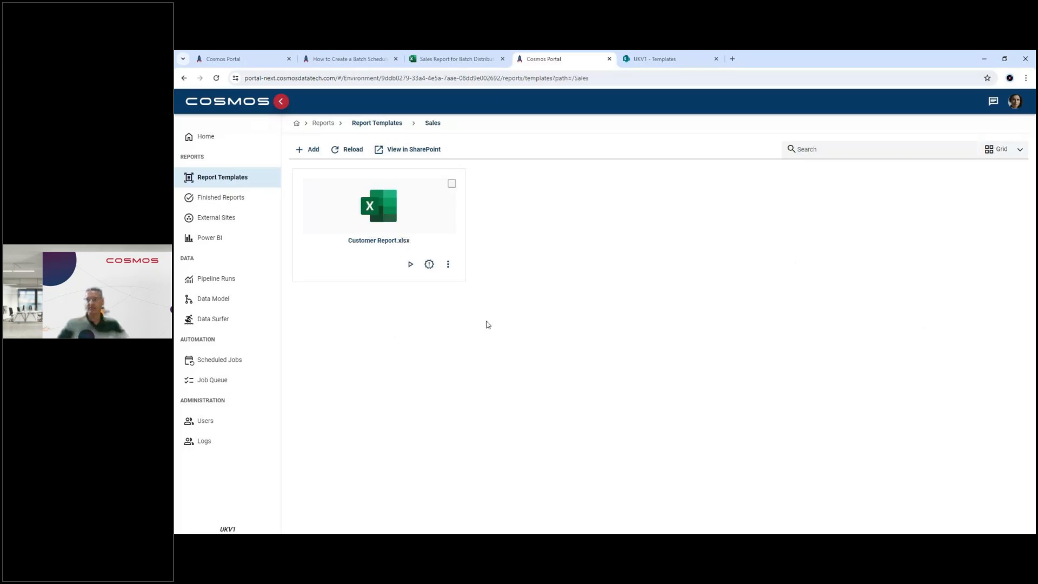
pyautogui.moveTo(428, 267)
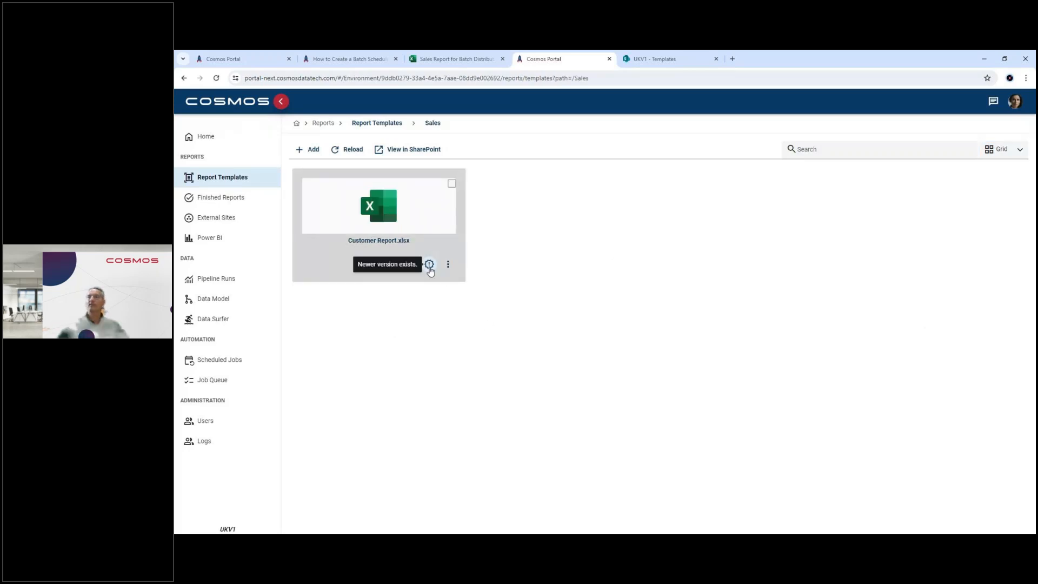
pyautogui.click(429, 265)
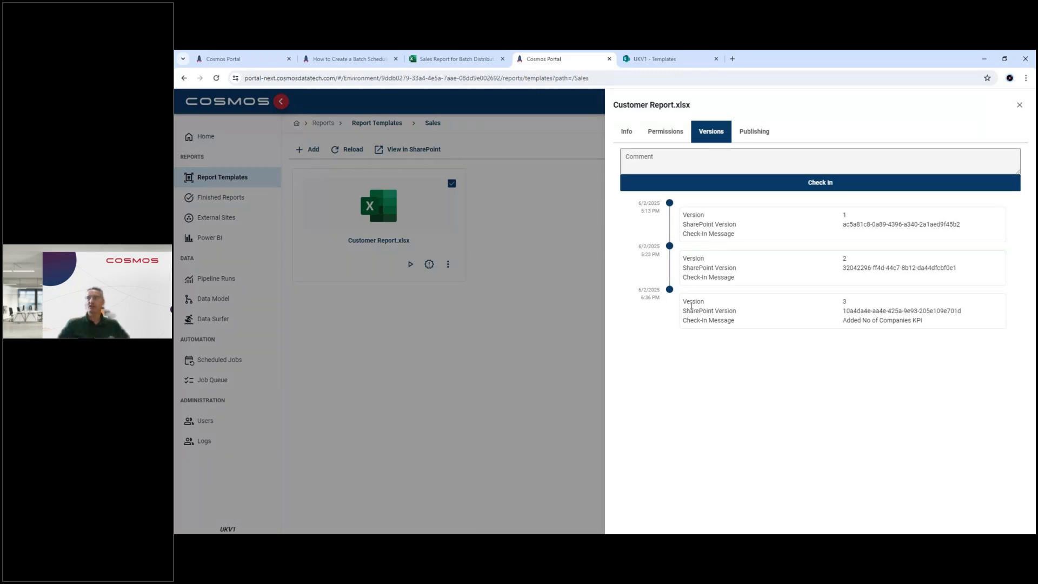
pyautogui.moveTo(925, 322); pyautogui.dragTo(841, 321)
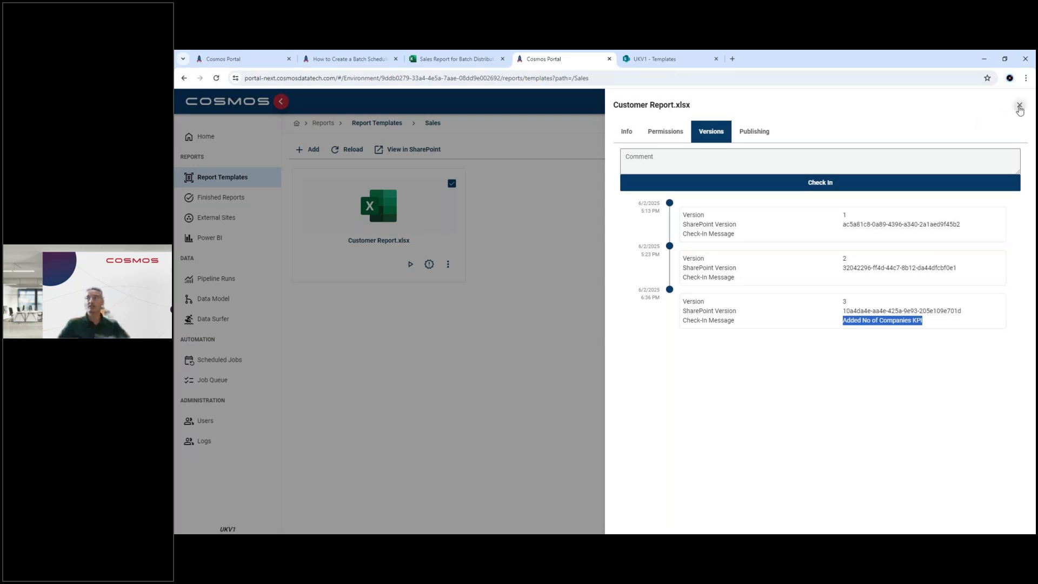
pyautogui.click(1020, 105)
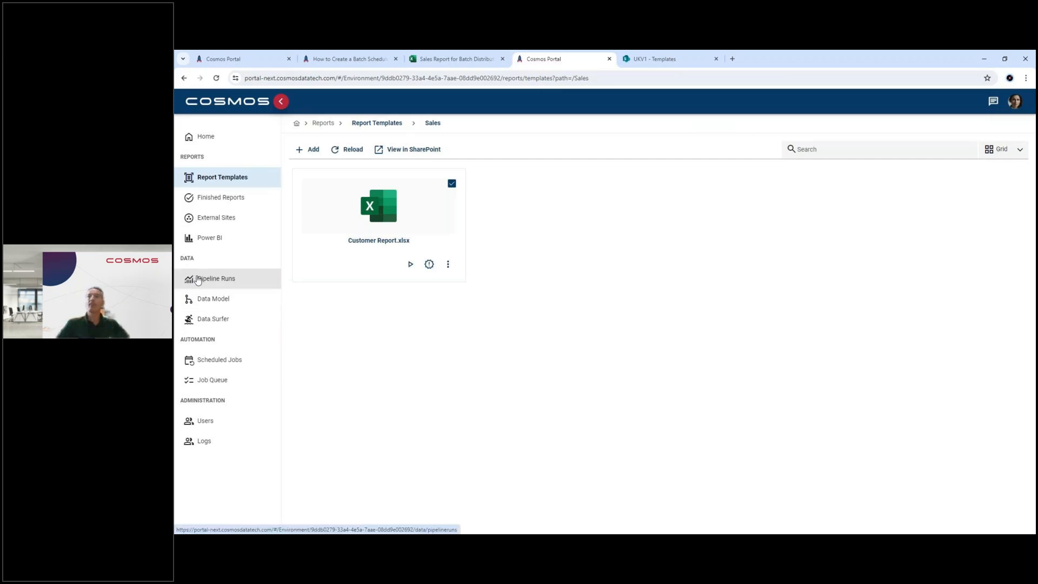
# Step: Examine the Pipeline Runs history and the Data Model version history, showing the details of the "Added Customer table" version
pyautogui.click(198, 279)
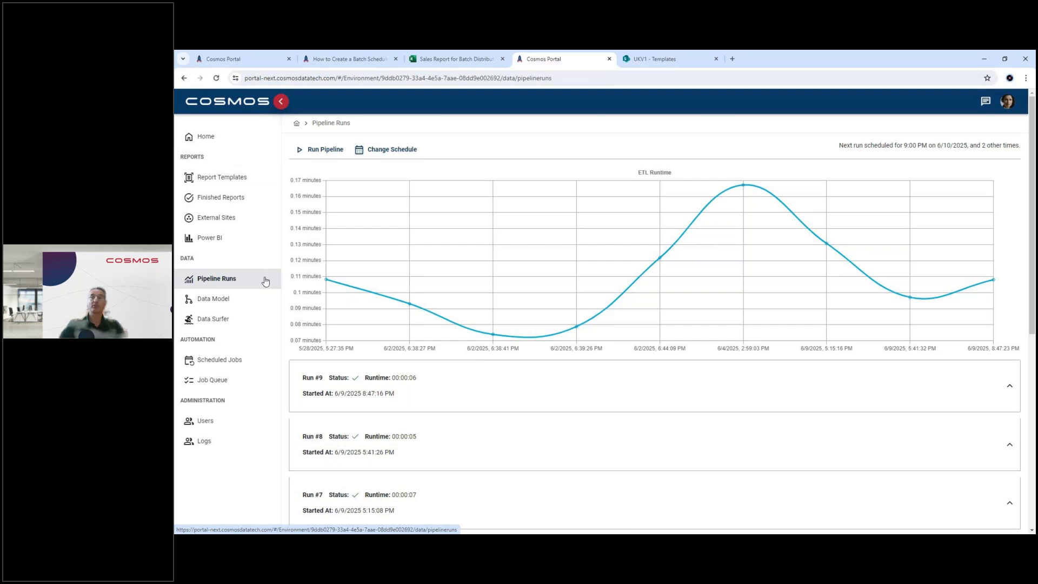
pyautogui.click(211, 302)
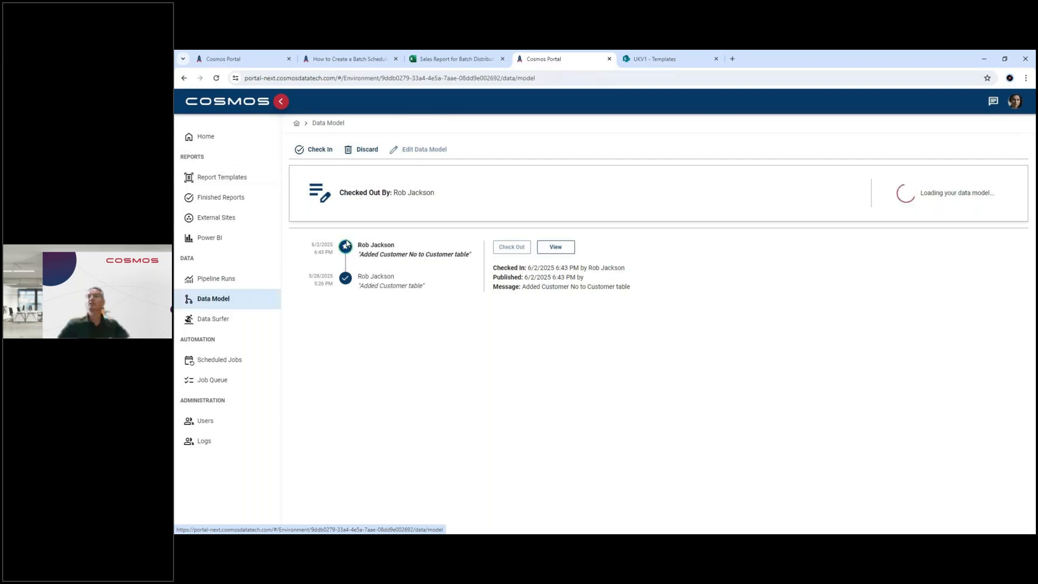
pyautogui.moveTo(346, 283)
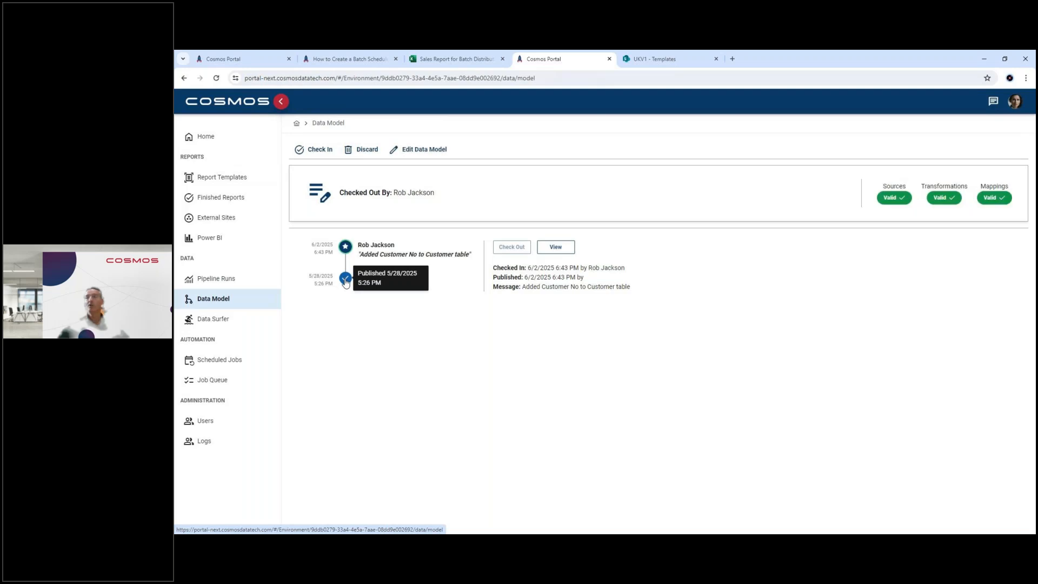
pyautogui.click(346, 280)
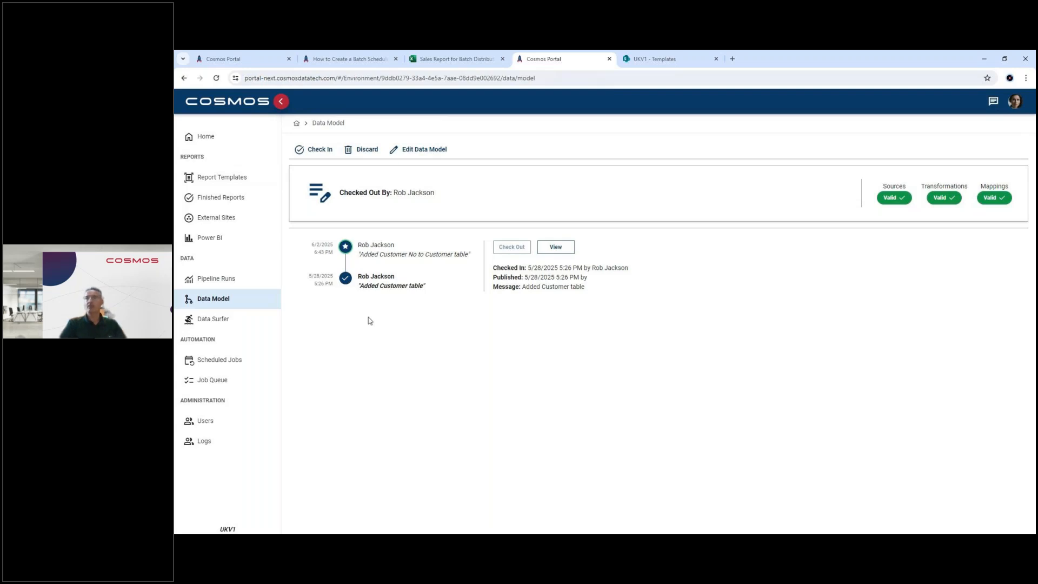
# Step: Open the data model for editing at full size and show its Source Tables with the Reporting Tables narrowed beside them
pyautogui.click(415, 153)
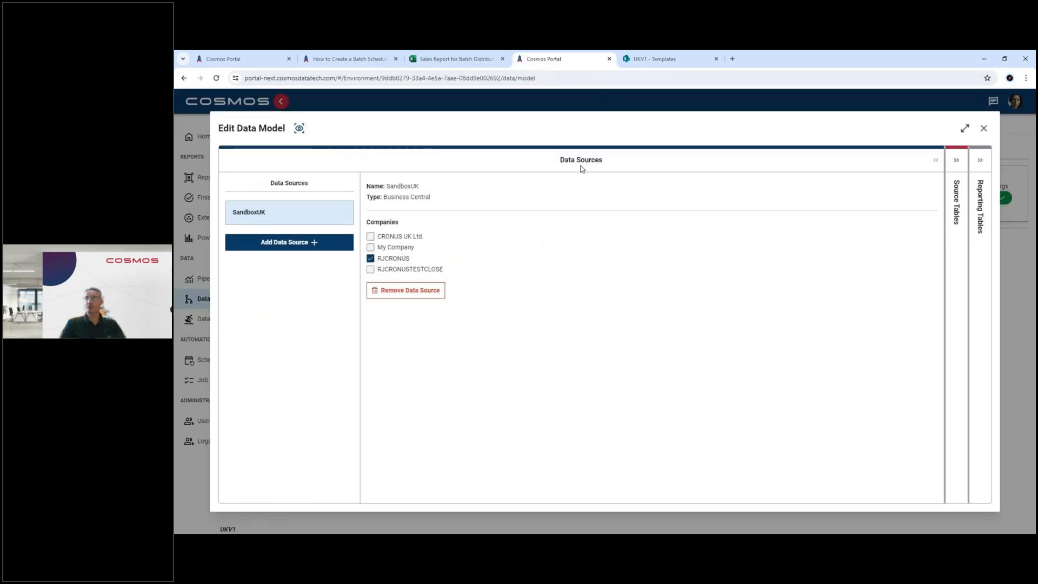
pyautogui.click(965, 128)
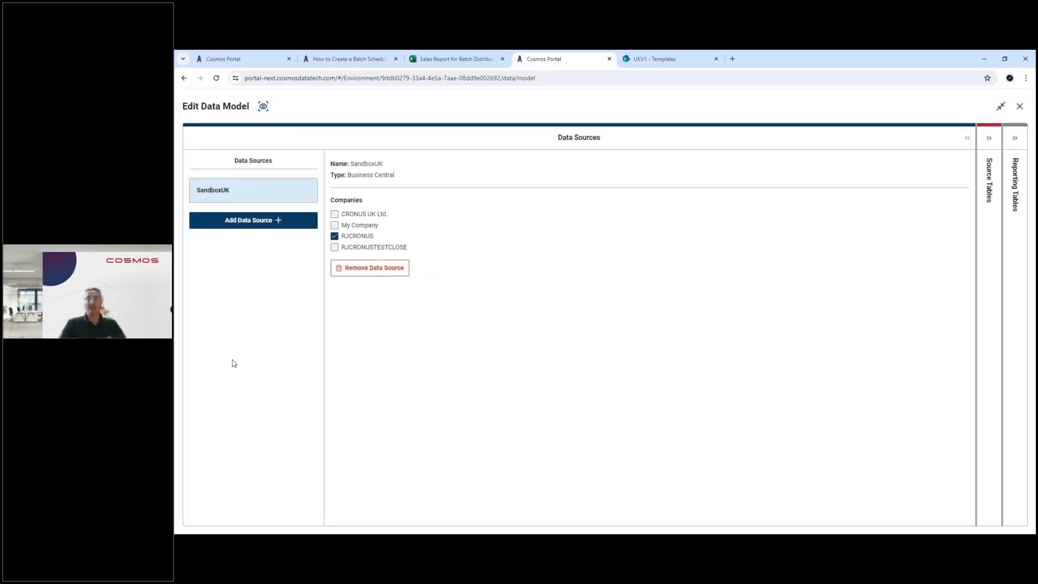
pyautogui.click(989, 142)
pyautogui.click(564, 142)
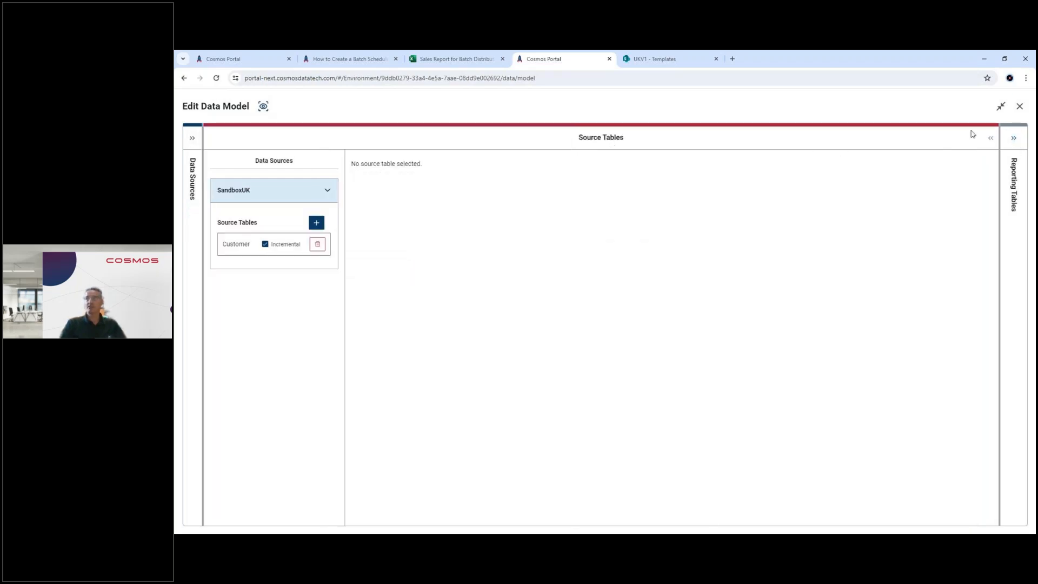
pyautogui.click(1015, 140)
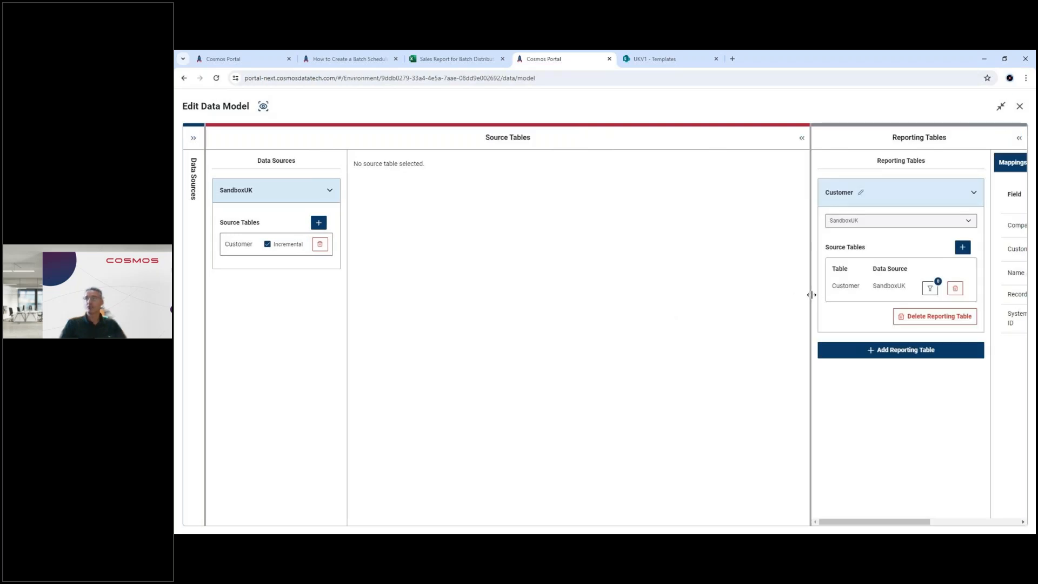
pyautogui.moveTo(811, 297); pyautogui.dragTo(961, 295)
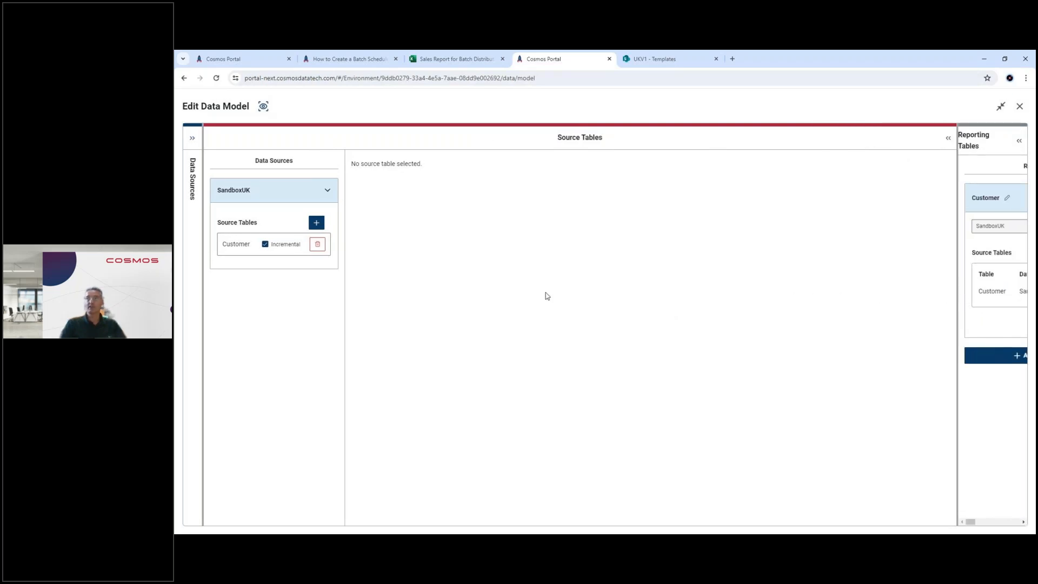
# Step: Show the data source fields of the Customer source table and add a transformation stage to it
pyautogui.click(238, 246)
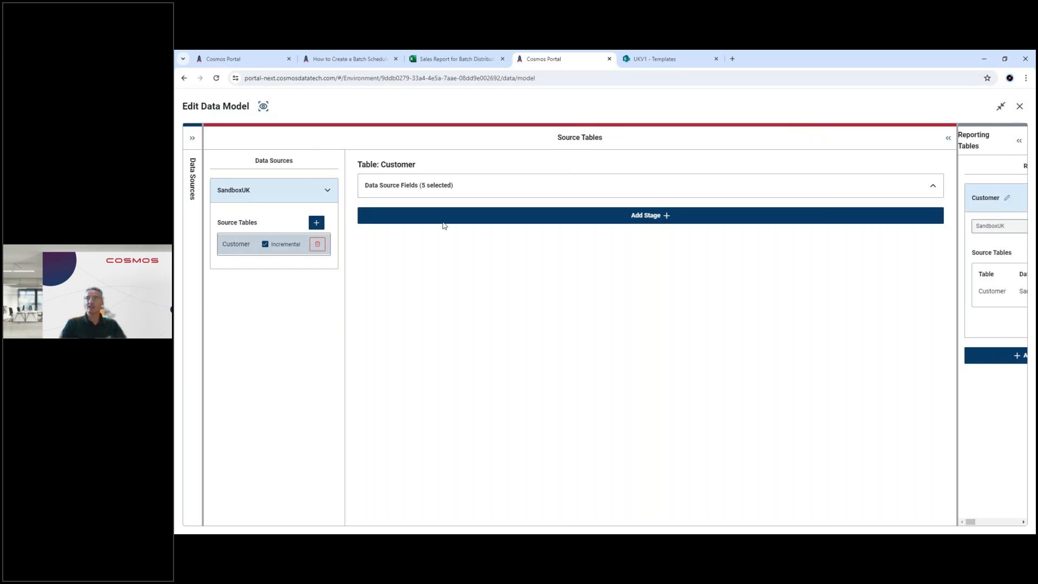
pyautogui.click(499, 185)
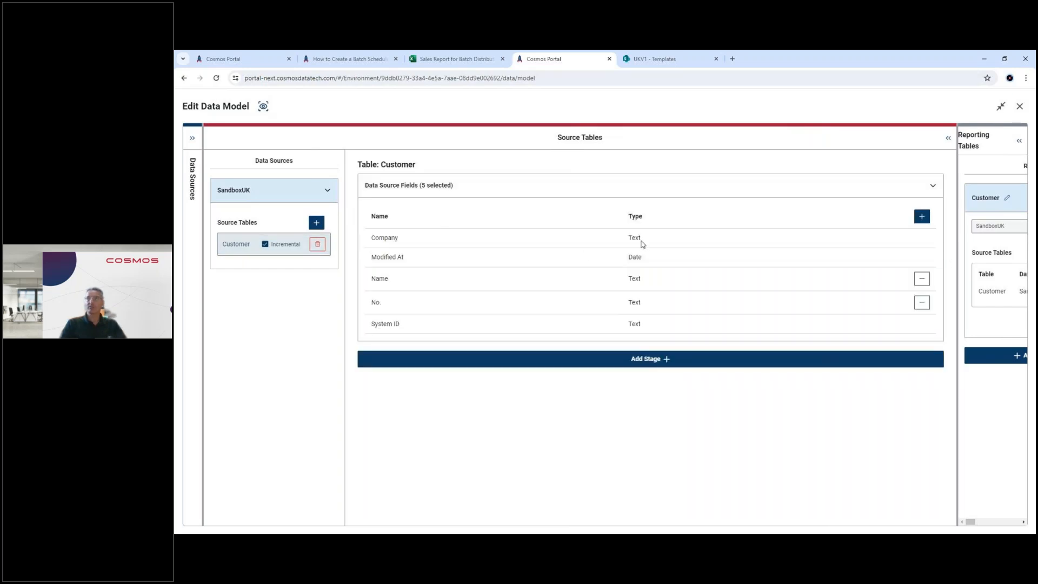
pyautogui.click(640, 357)
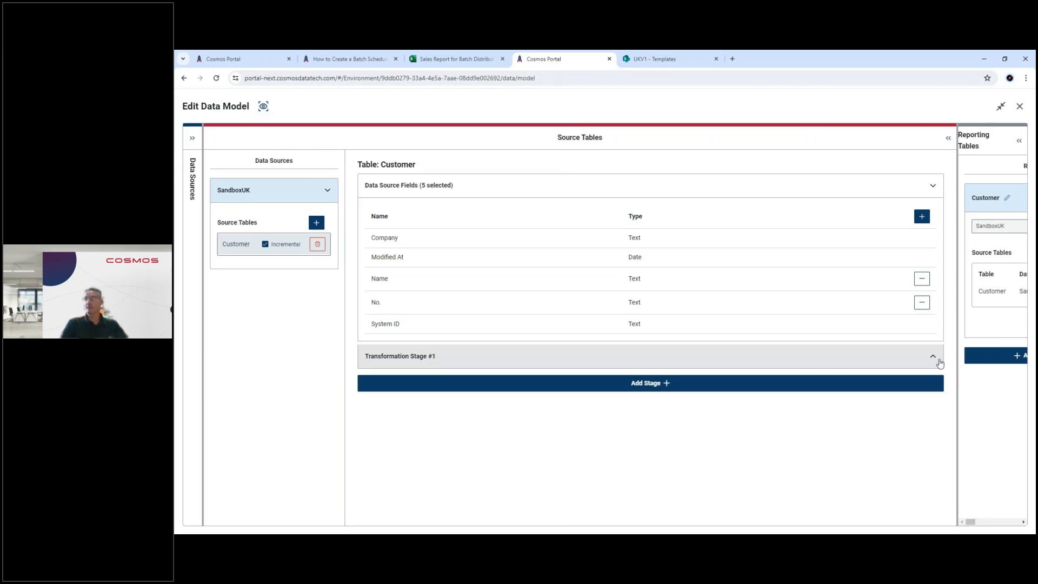
# Step: Widen the Reporting Tables area to review the Customer table's field mappings, and close the data model editor
pyautogui.moveTo(957, 360); pyautogui.dragTo(332, 348)
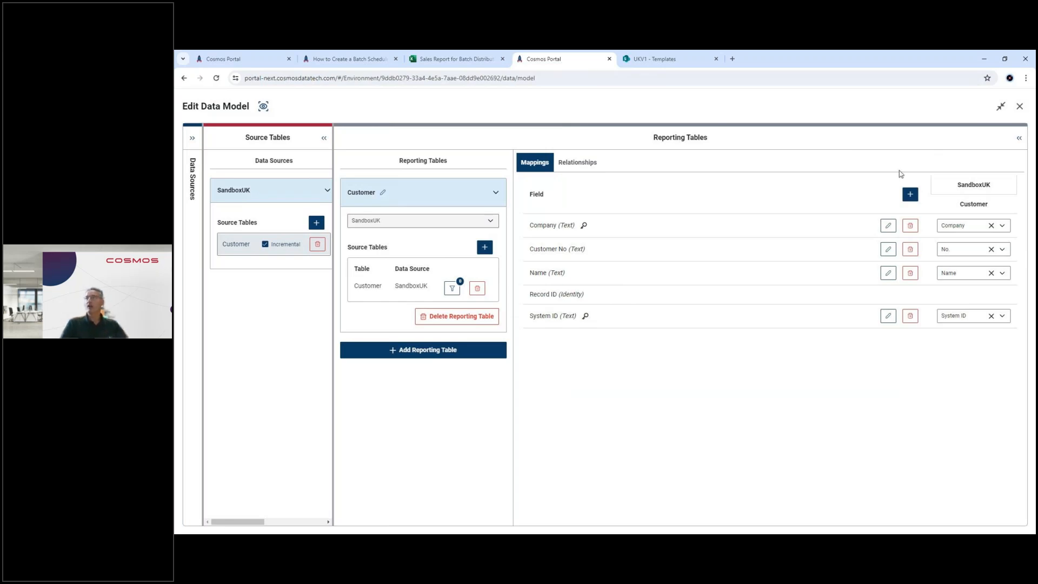
pyautogui.click(1020, 108)
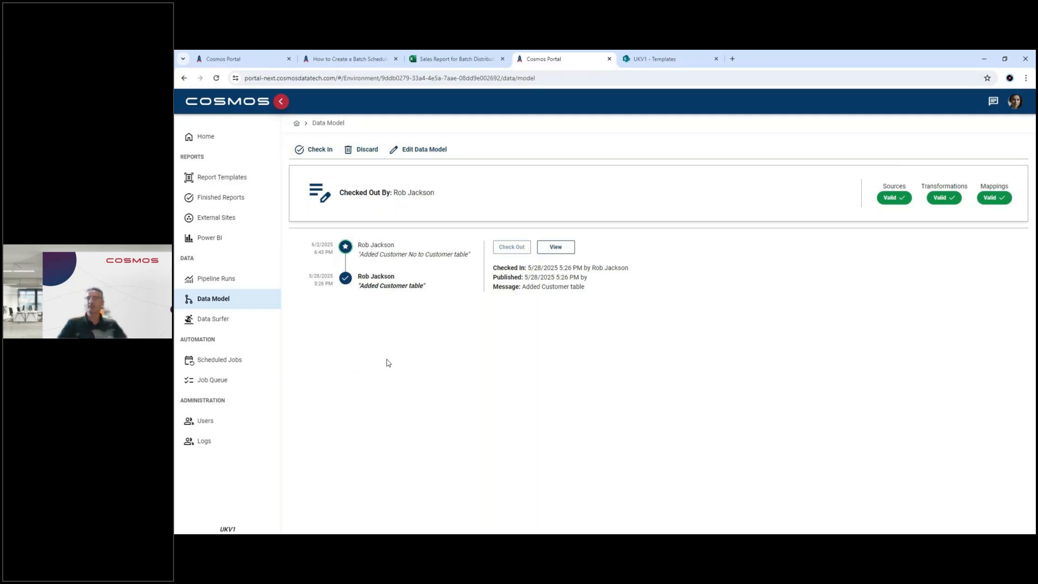
# Step: Fetch the Customer table's data in Data Surfer with all of its fields selected
pyautogui.click(216, 322)
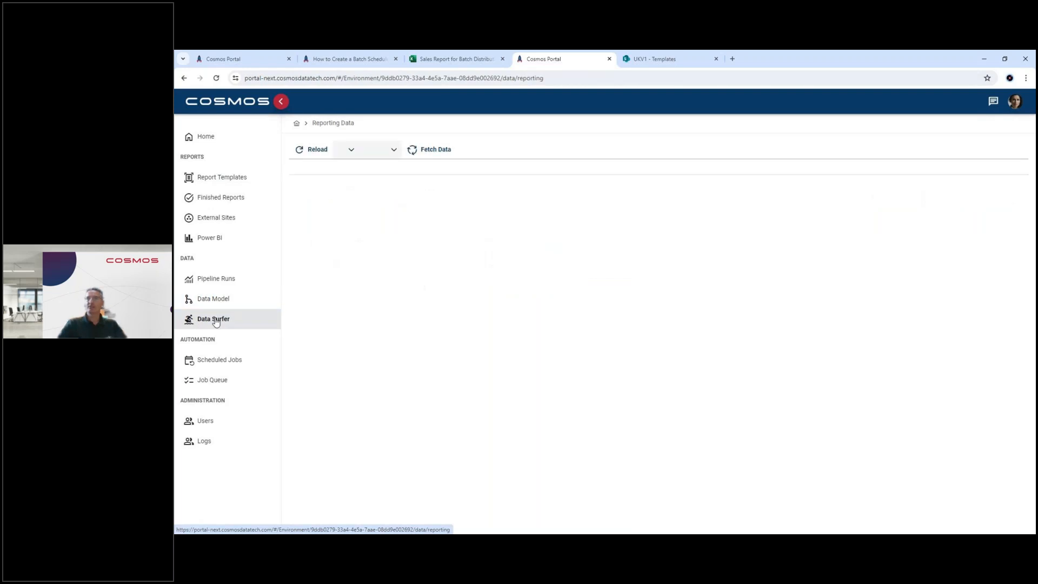
pyautogui.click(323, 153)
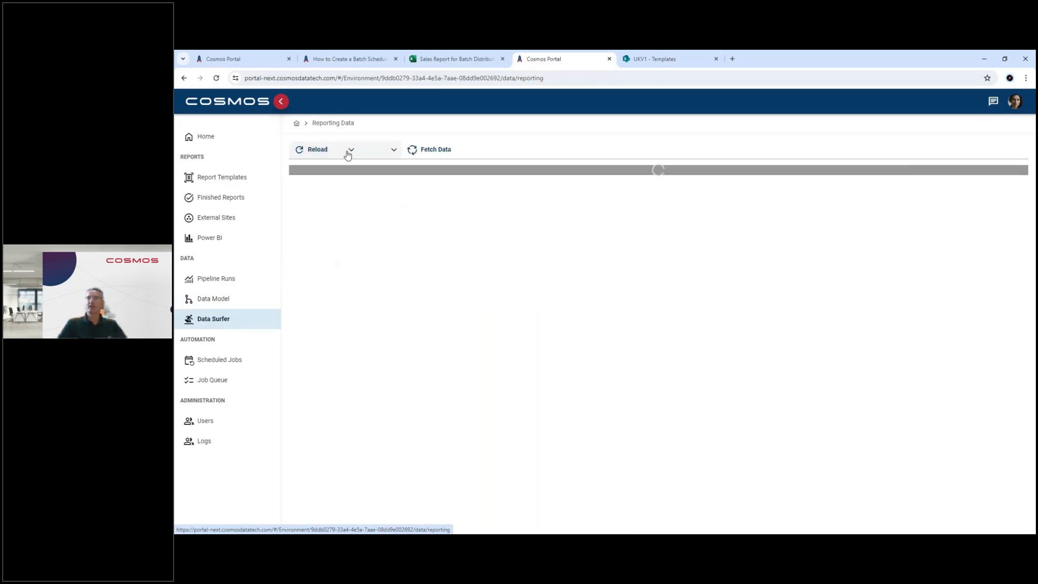
pyautogui.click(349, 151)
pyautogui.click(350, 169)
pyautogui.click(417, 151)
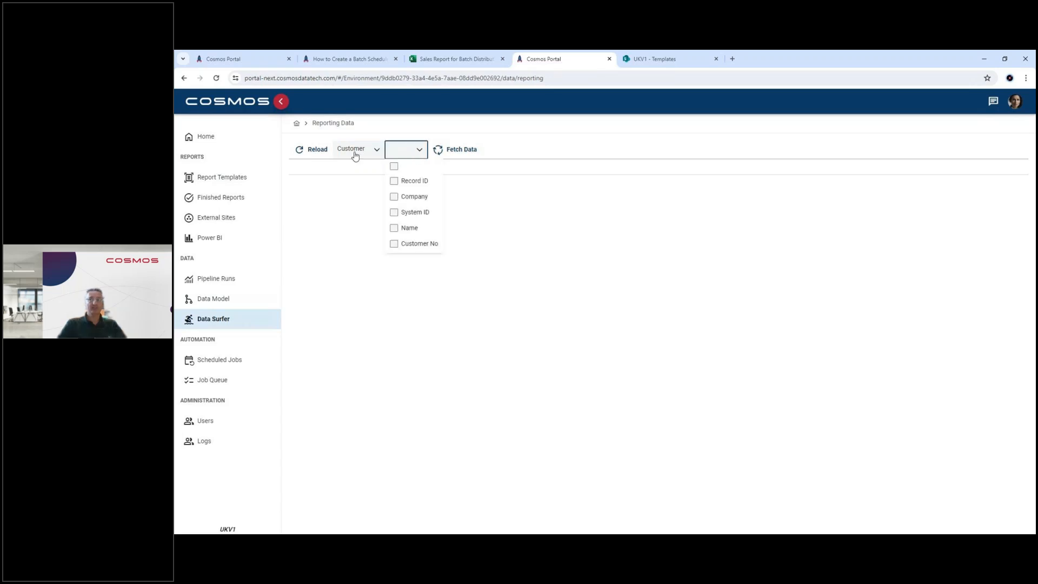
pyautogui.click(393, 166)
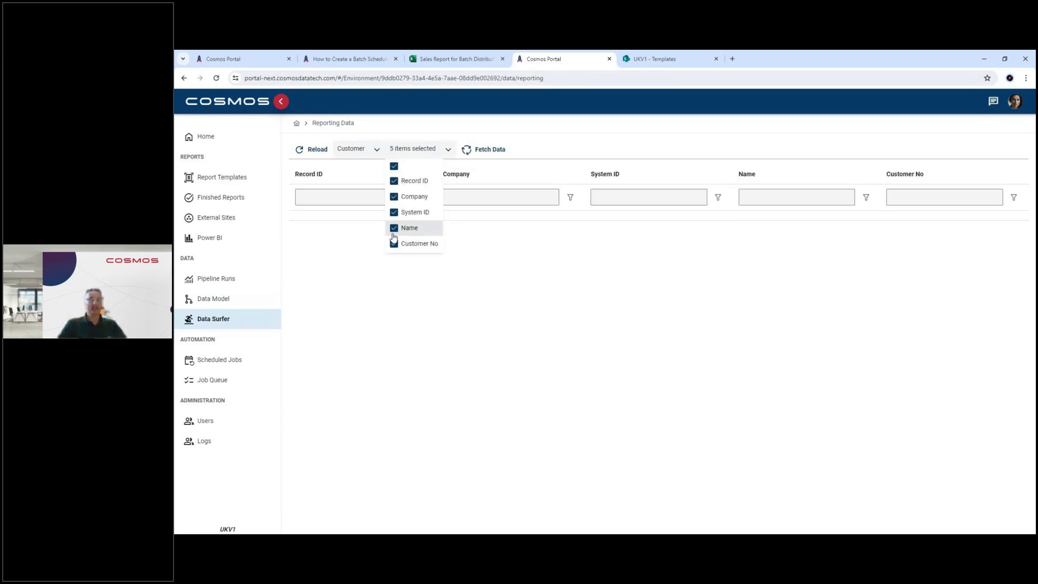
pyautogui.click(490, 152)
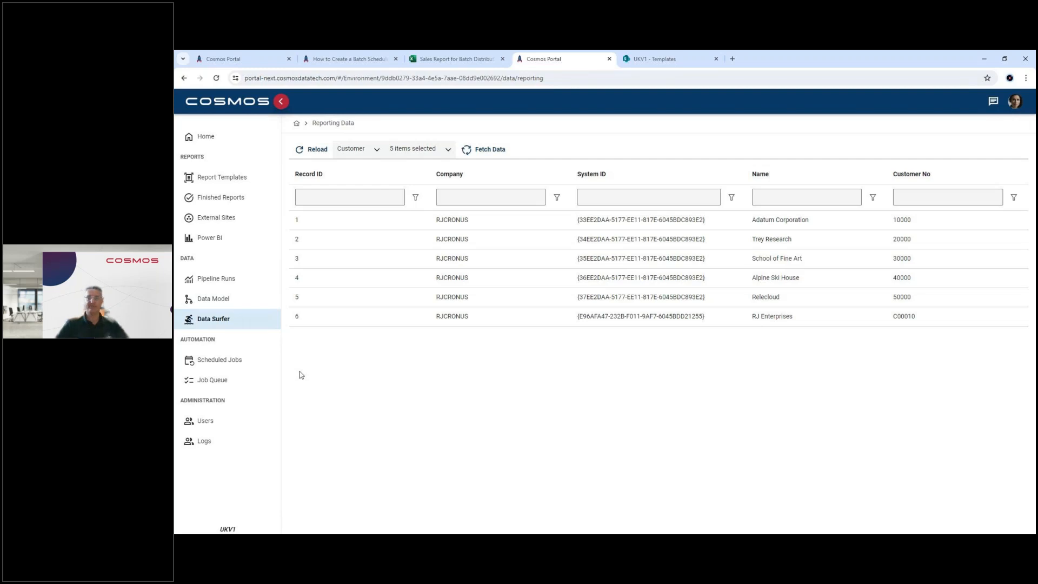
# Step: Switch from the browser to the PowerPoint slide show at the Product Development slide
pyautogui.hotkey('alt', 'Tab')
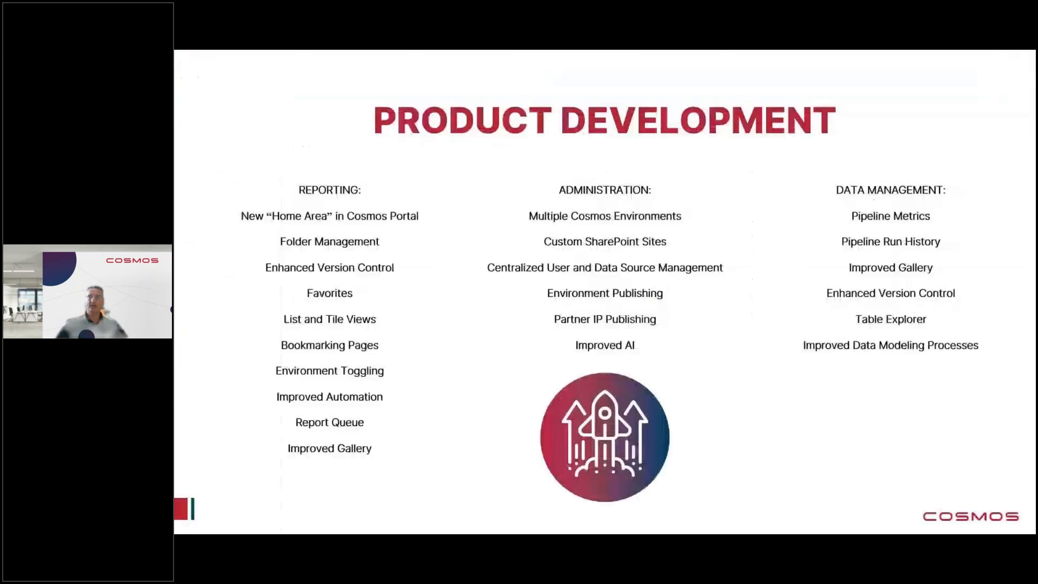